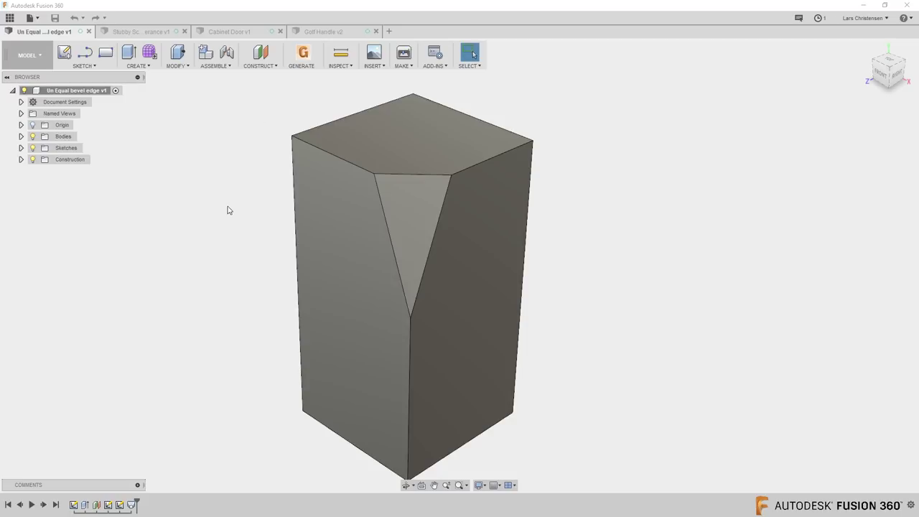
- Examine the existing unequal bevel on the block's vertical corner edge from several sides
middle_click_drag(228, 210, 460, 211, "shift")
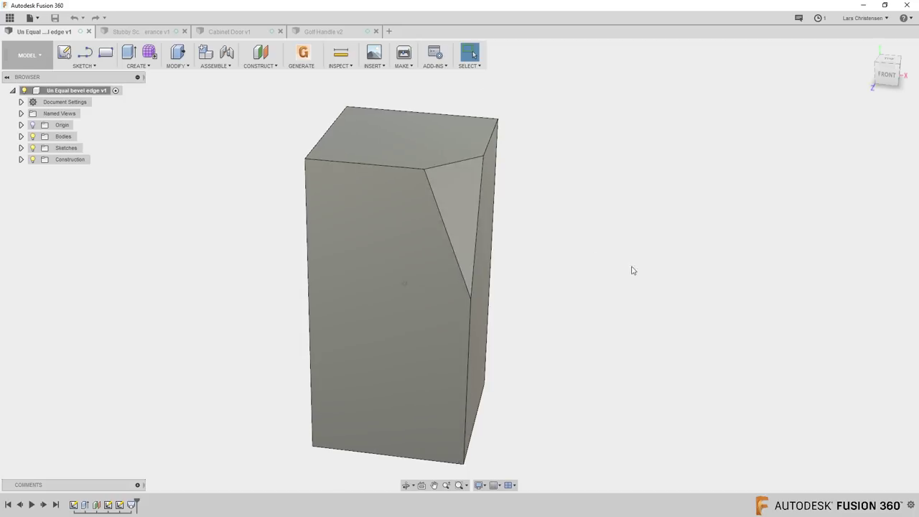
key("F6")
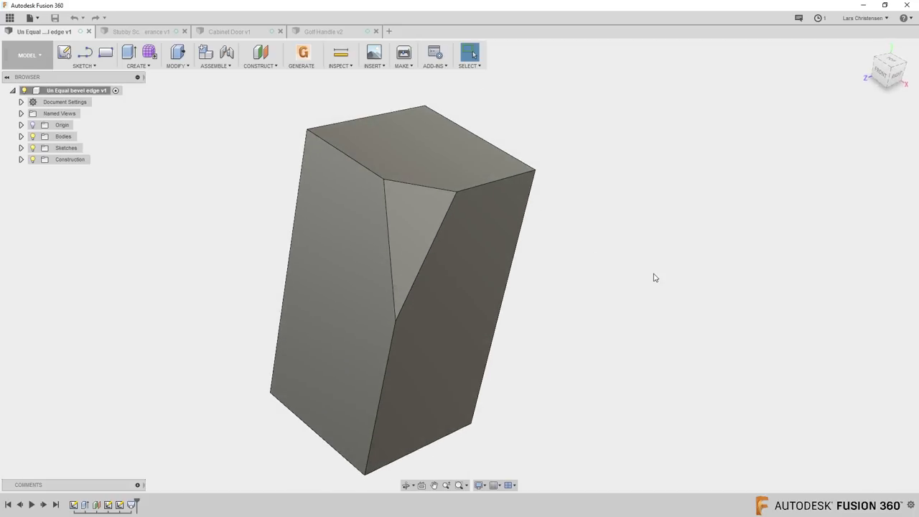
middle_click_drag(416, 228, 240, 239, "shift")
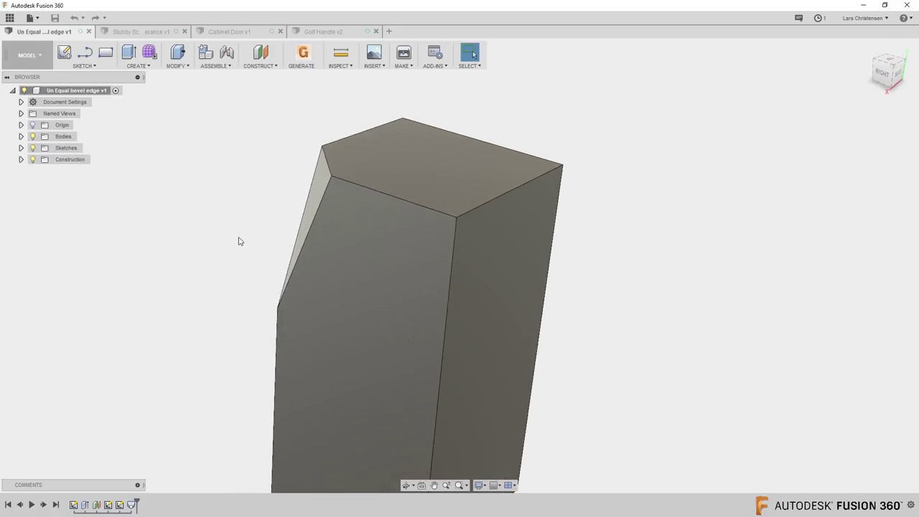
key("F6")
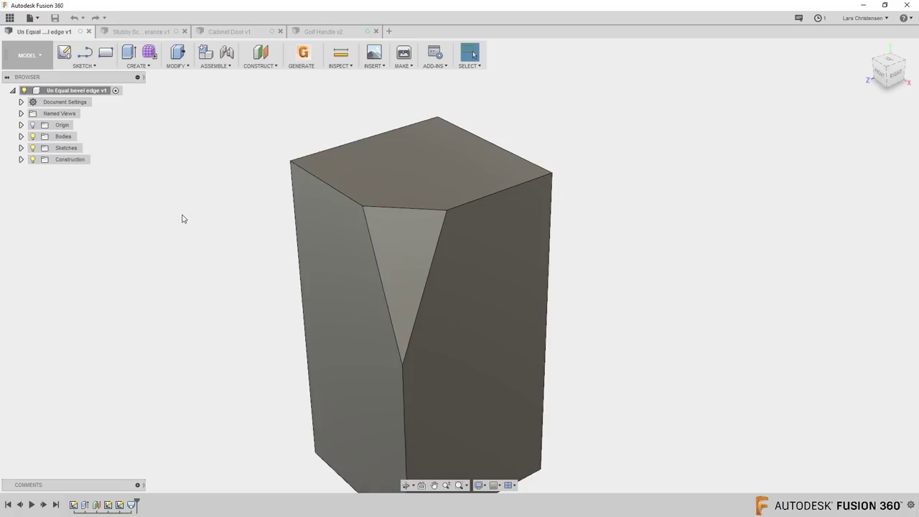
middle_click_drag(182, 216, 196, 215, "shift")
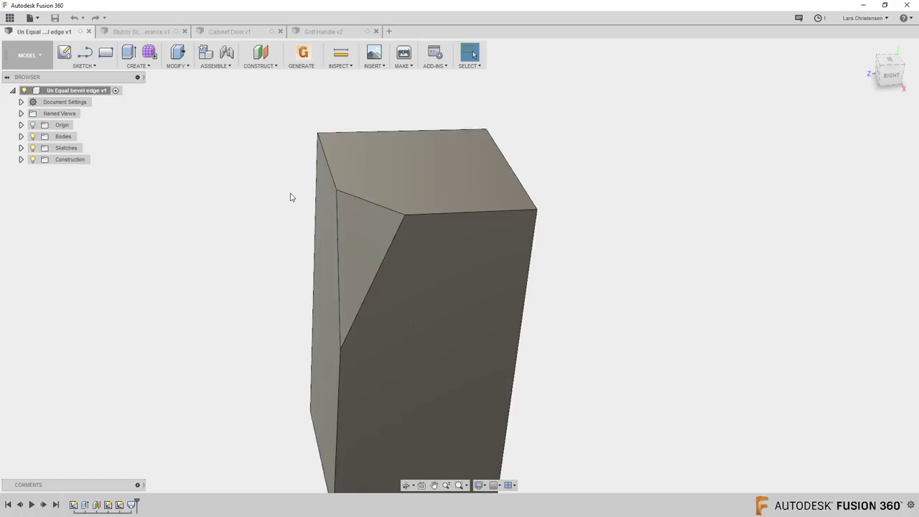
mouse_move(289, 194)
middle_mouse_down("shift")
mouse_move(265, 207)
mouse_move(197, 179)
middle_mouse_up("shift")
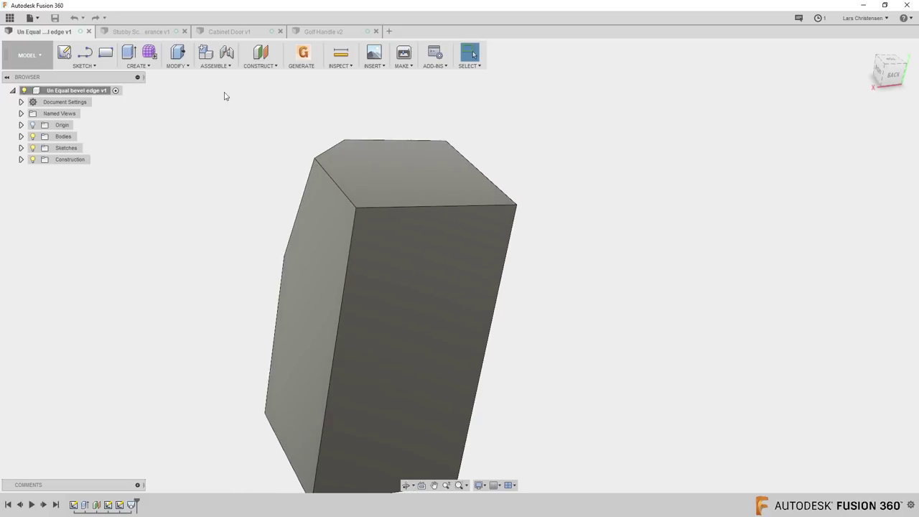
left_click(140, 68)
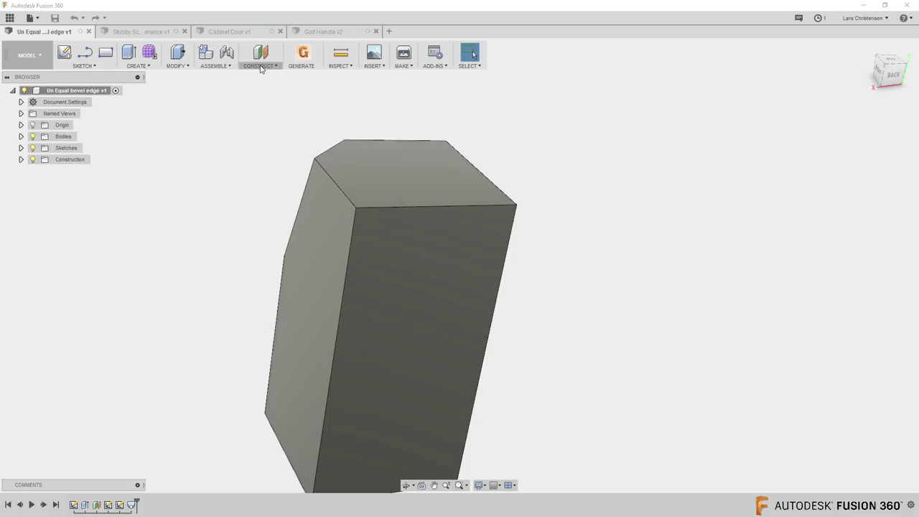
middle_click_drag(262, 151, 243, 297, "shift")
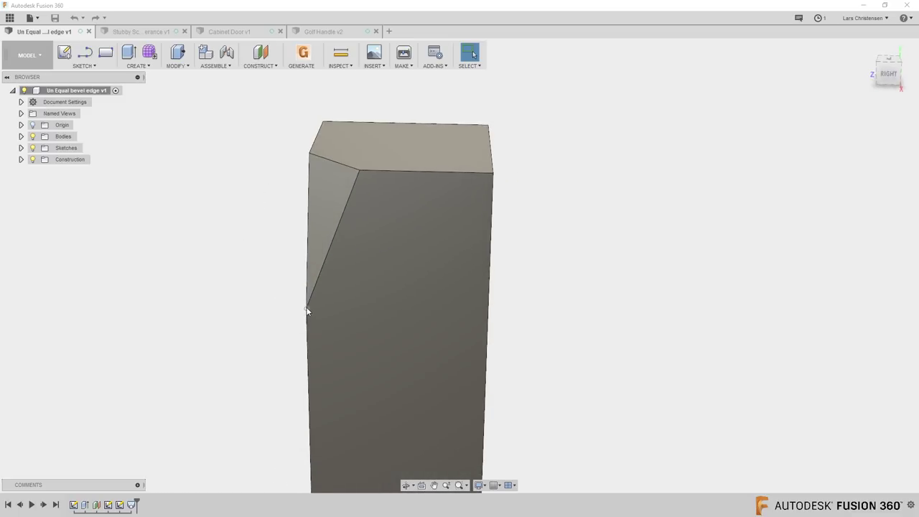
middle_click_drag(307, 310, 383, 340, "shift")
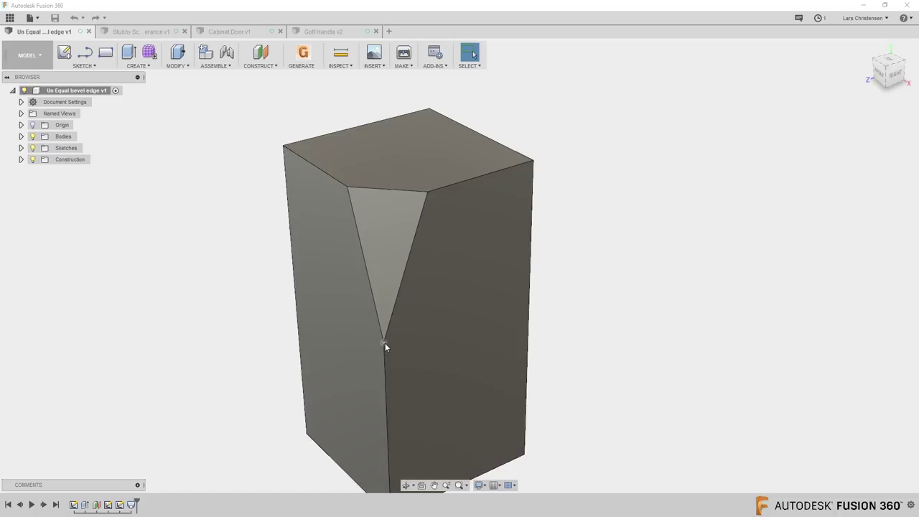
- Create a construction plane offset -60 mm from the block's top face
middle_click_drag(279, 360, 249, 91, "shift")
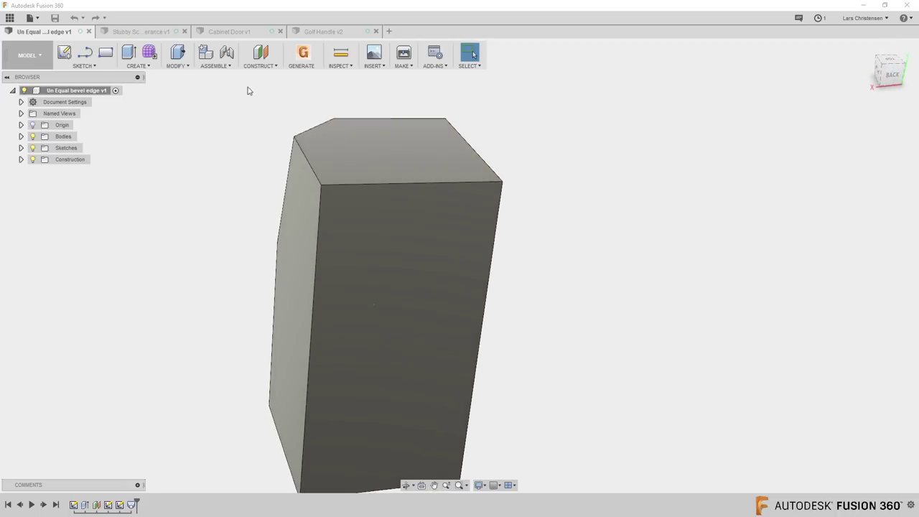
left_click(259, 52)
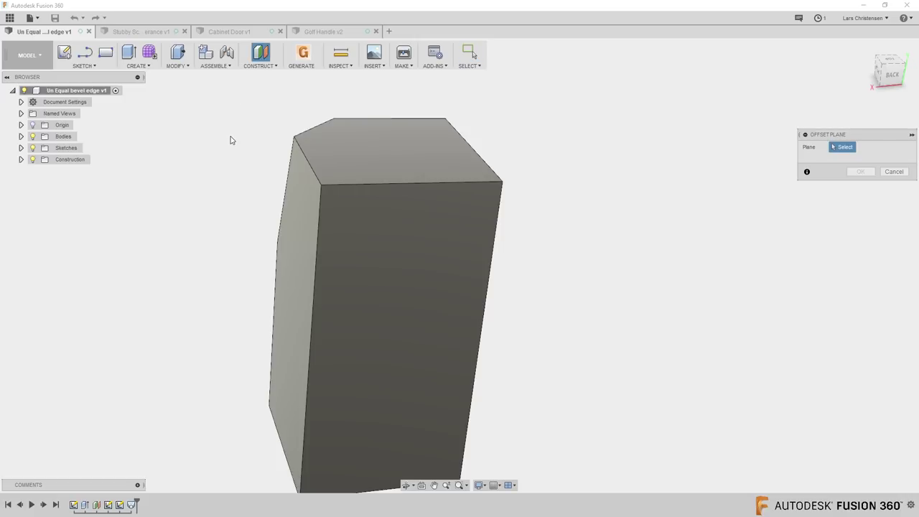
left_click(399, 161)
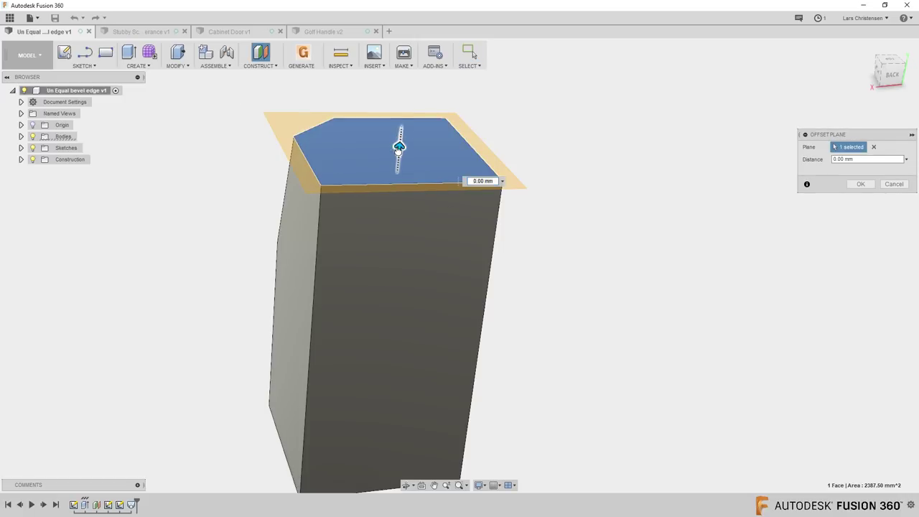
left_click_drag(401, 145, 394, 297)
mouse_move(394, 298)
middle_mouse_down("shift")
mouse_move(444, 310)
mouse_move(412, 298)
middle_mouse_up("shift")
left_click_drag(412, 298, 414, 288)
middle_click_drag(847, 163, 537, 311, "shift")
type("-")
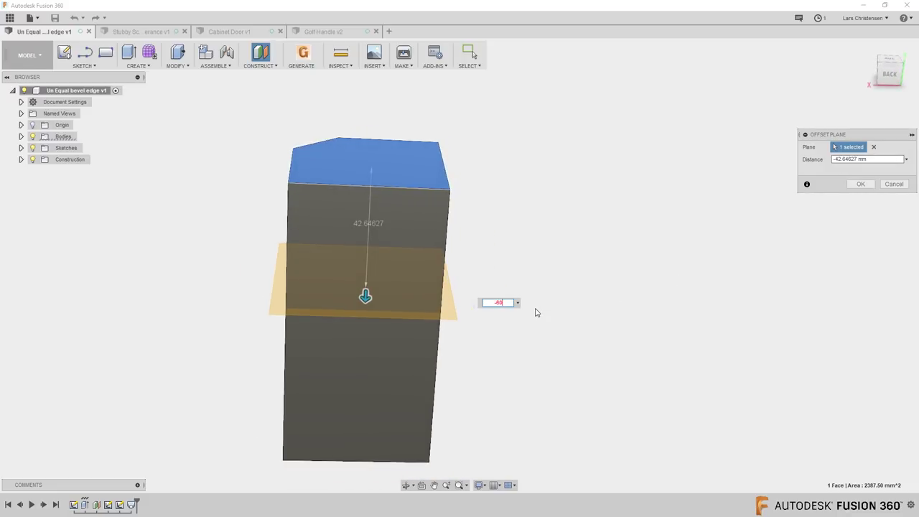
type("60")
key("Return")
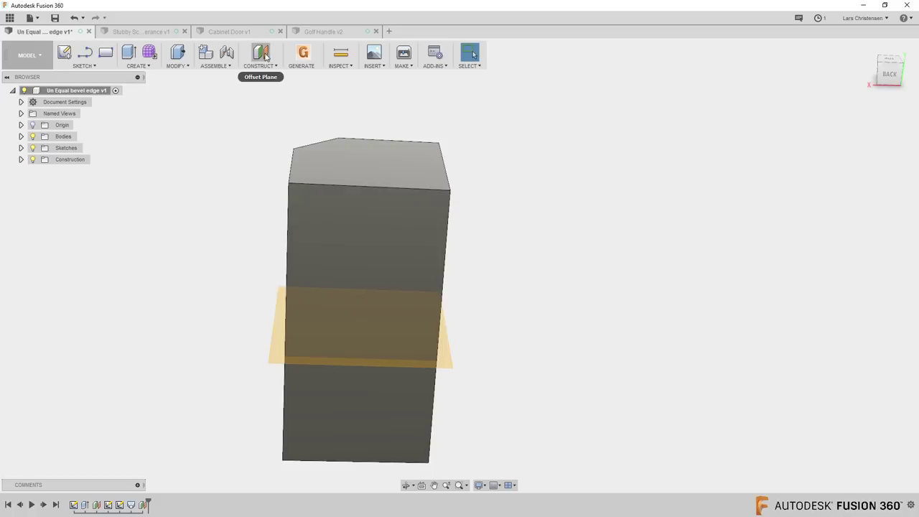
- Sketch a point on the offset plane at the block corner diagonally opposite the existing bevel, and finish the sketch
middle_click_drag(374, 179, 418, 371, "shift")
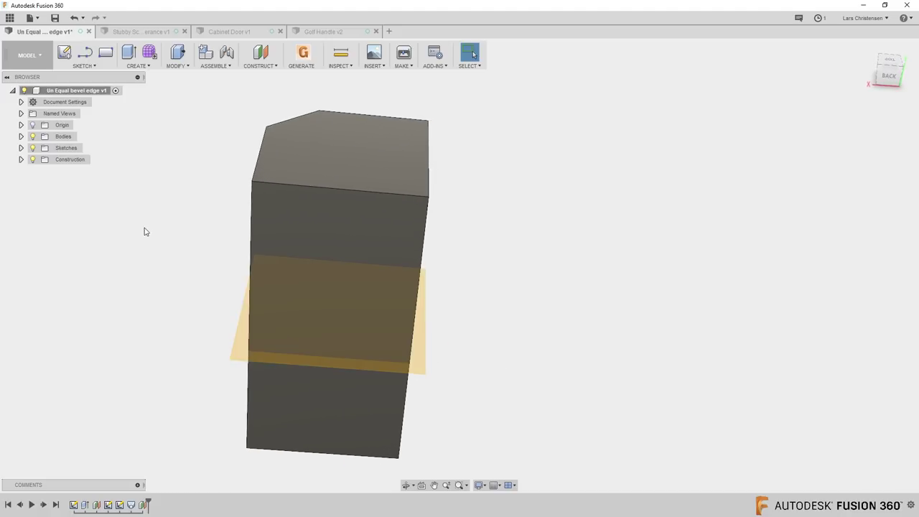
left_click(64, 55)
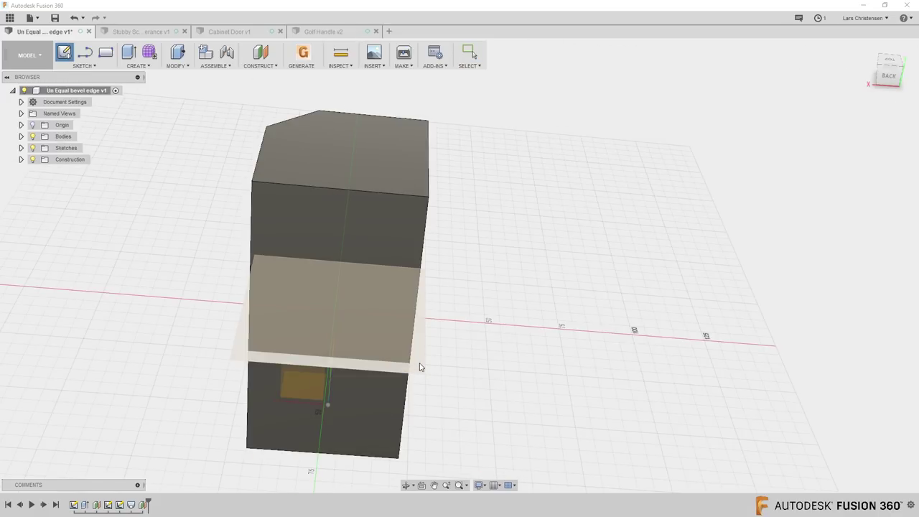
left_click(420, 367)
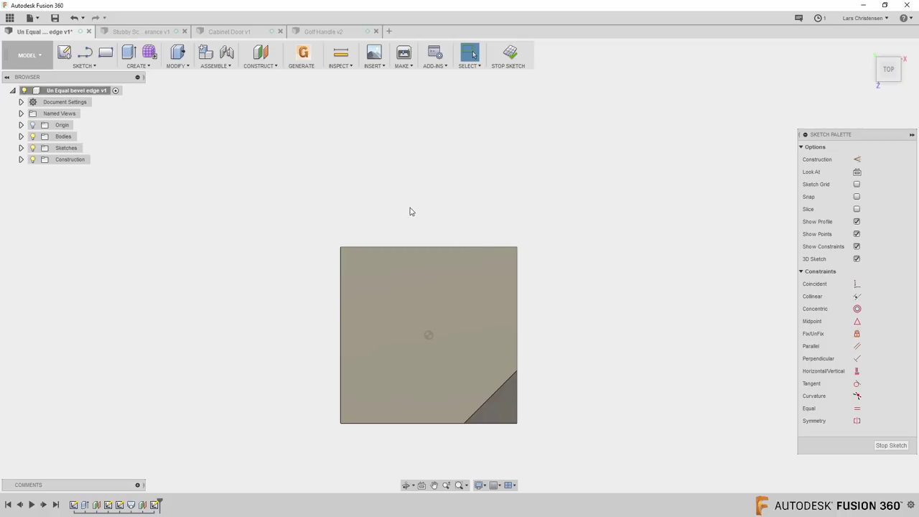
left_click(83, 65)
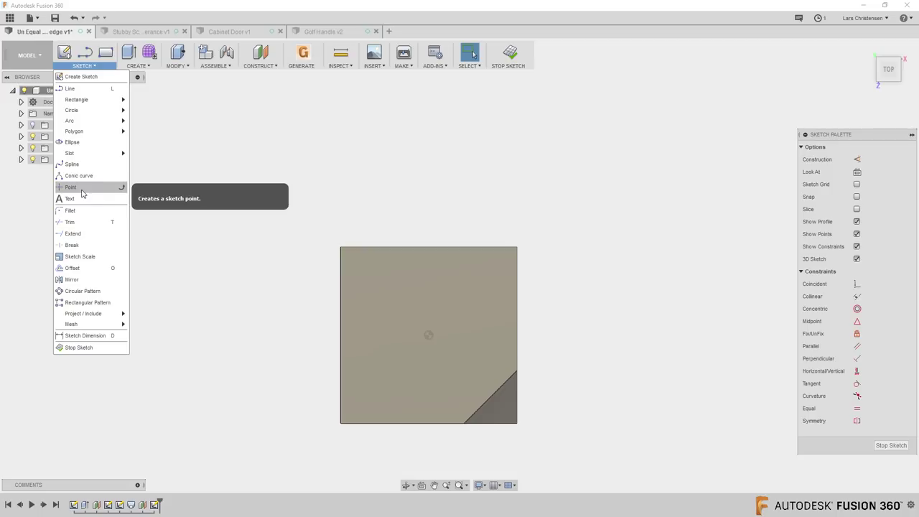
left_click(71, 187)
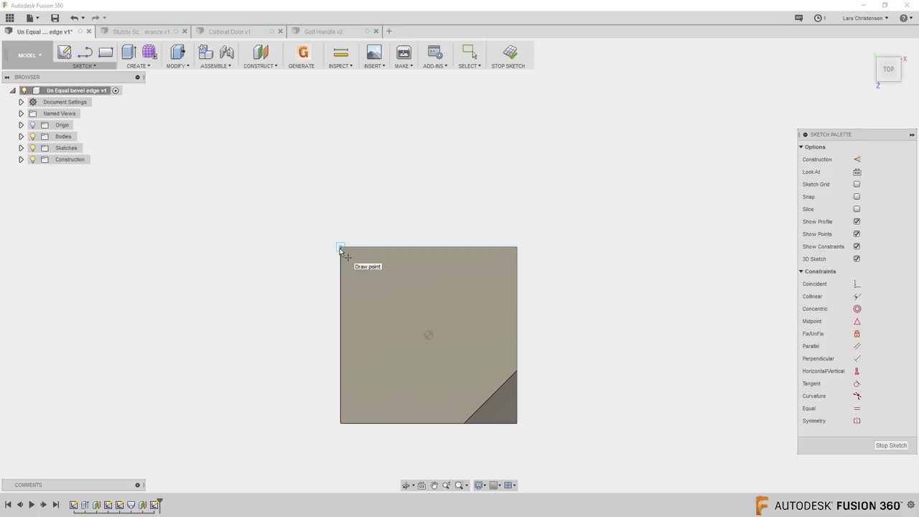
left_click(340, 248)
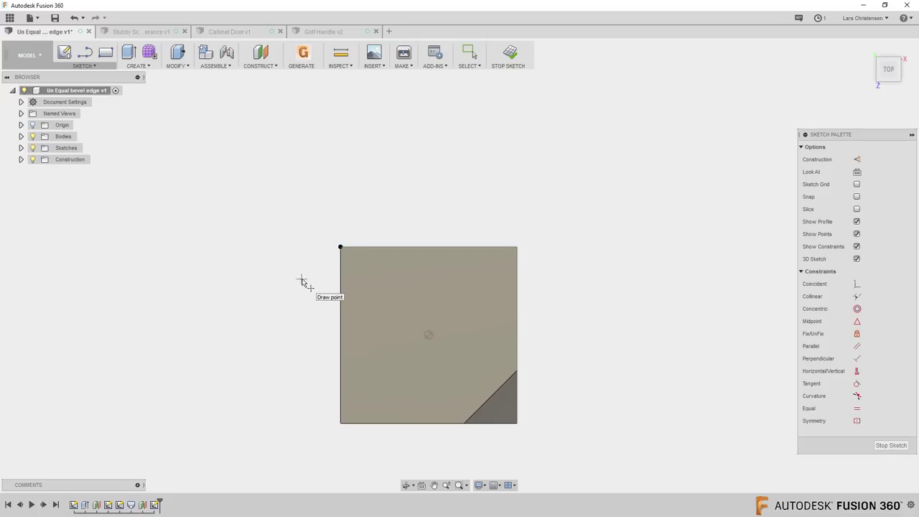
left_click(888, 445)
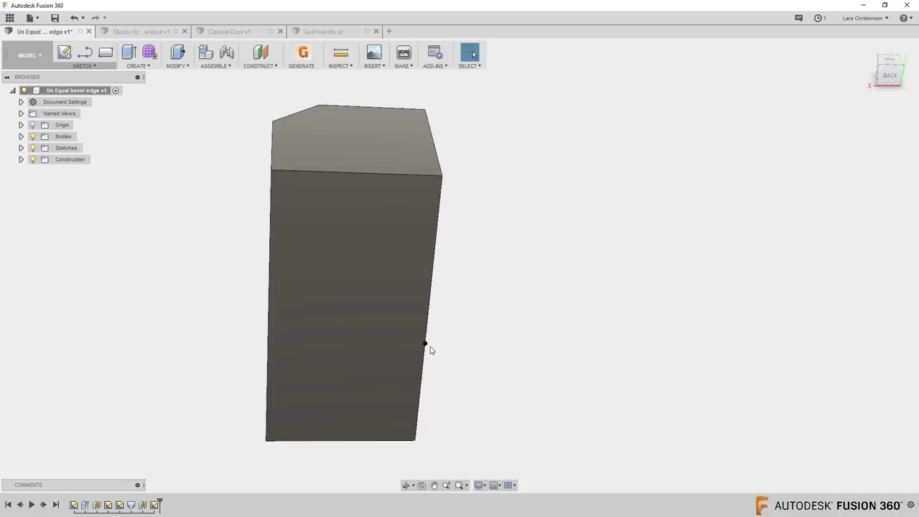
- Start a sketch on the block's top face and draw a diagonal line across the unbevelled corner, starting about 17 mm along the back edge
middle_click_drag(426, 348, 386, 344, "shift")
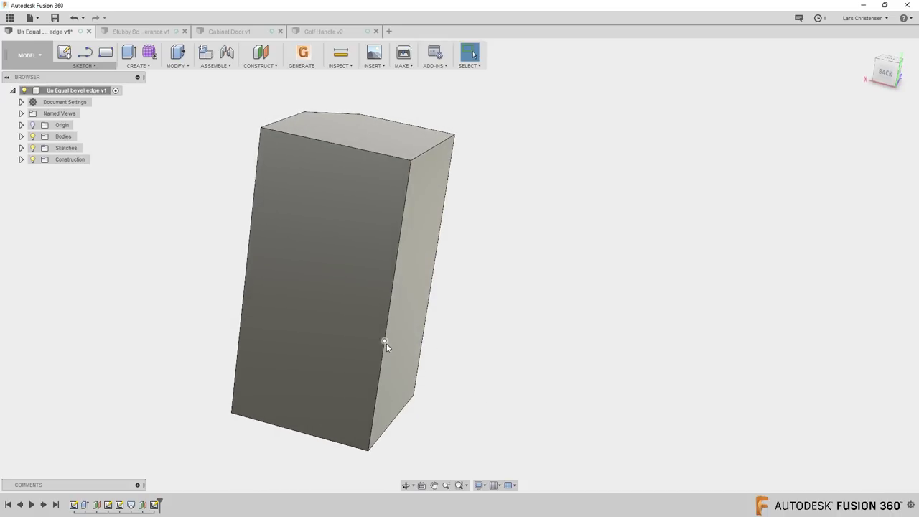
middle_click_drag(508, 342, 172, 450, "shift")
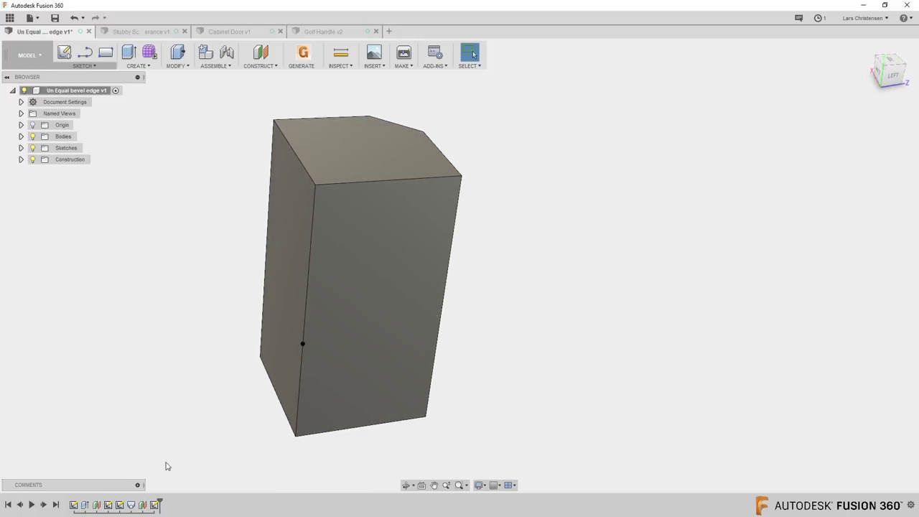
left_click(64, 52)
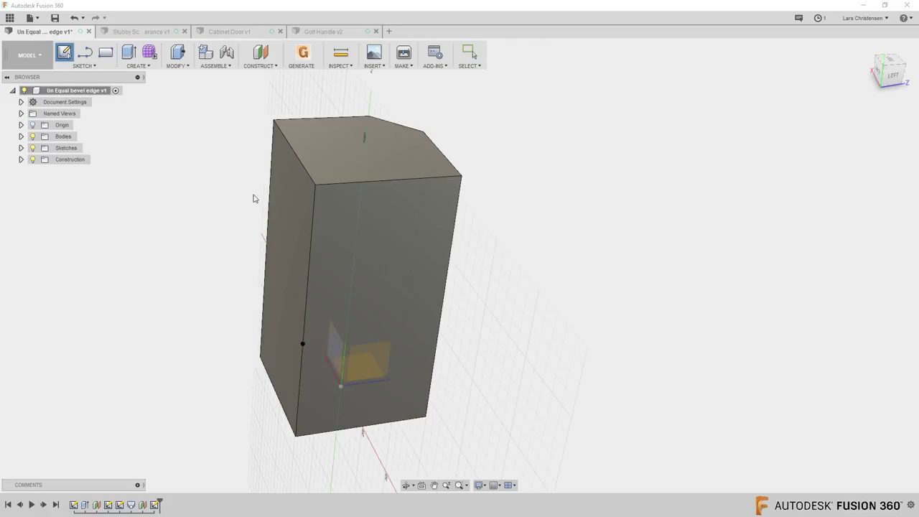
left_click(333, 180)
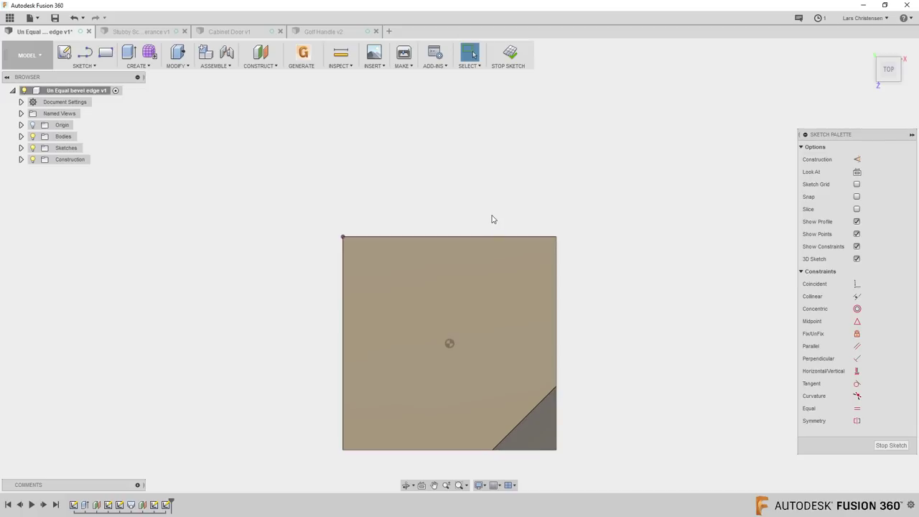
key("l")
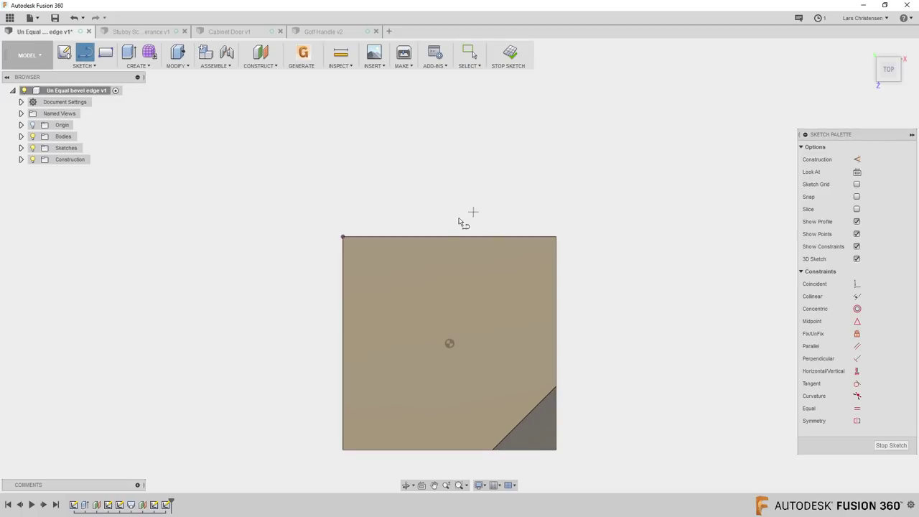
left_click(417, 237)
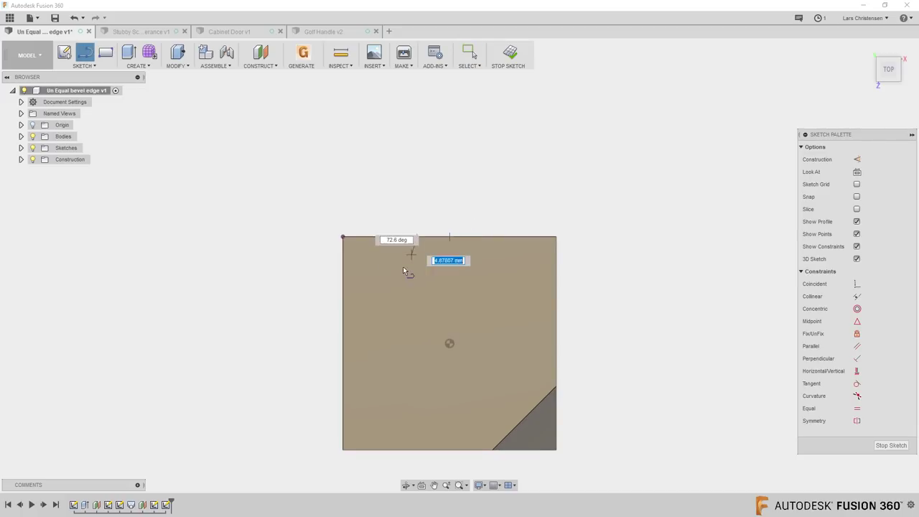
left_click(344, 314)
key("Escape")
scroll(471, 162, "up", 2)
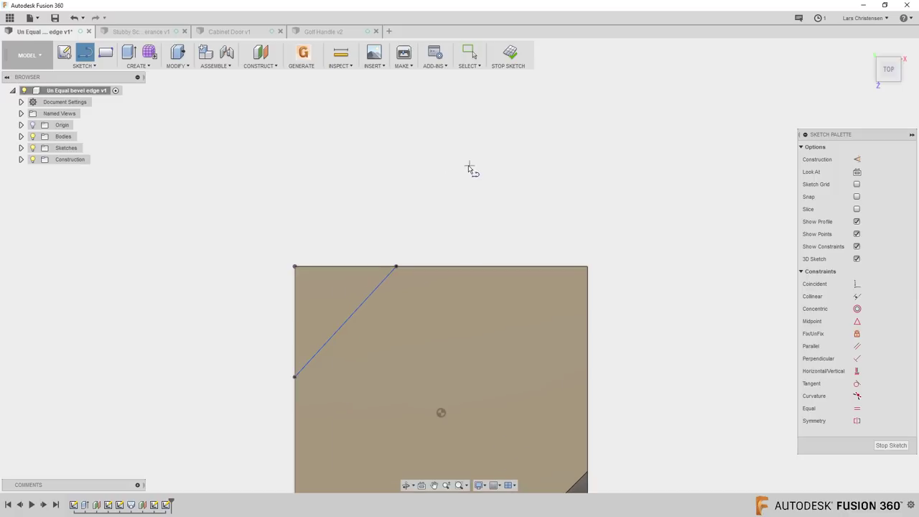
key("Escape")
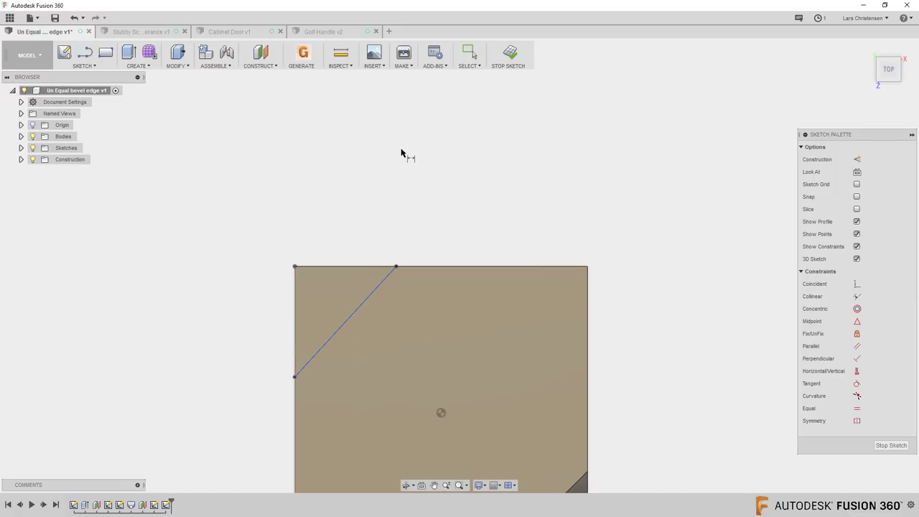
- Dimension the diagonal line's endpoint on the back edge to 18 mm from the block's left edge
left_click(397, 267)
left_click(294, 267)
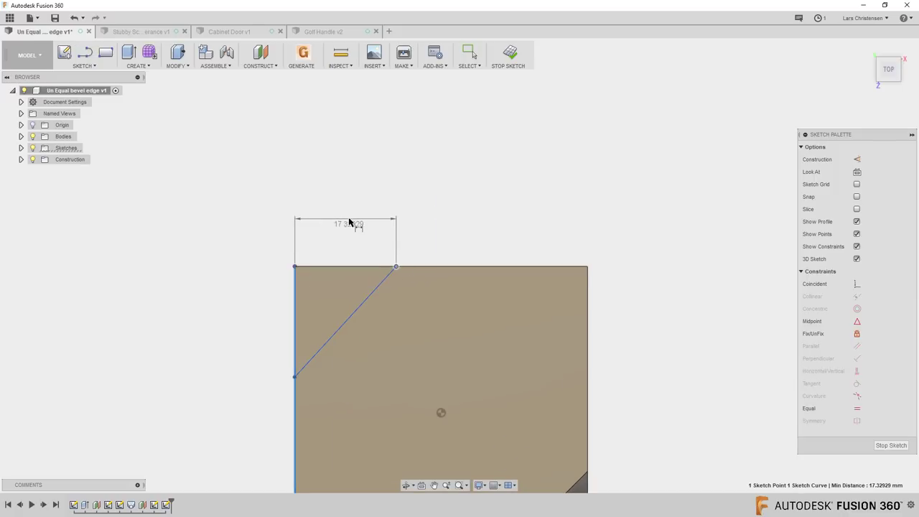
left_click(352, 220)
type("18")
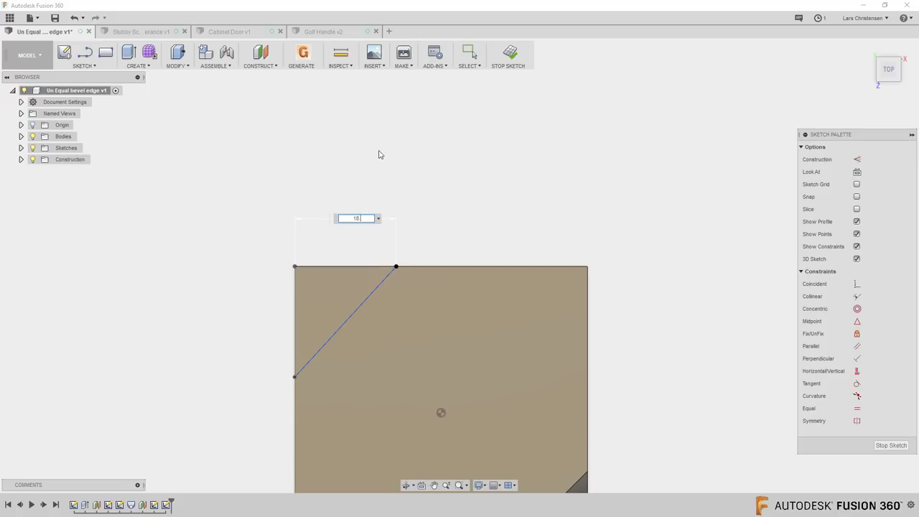
key("Return")
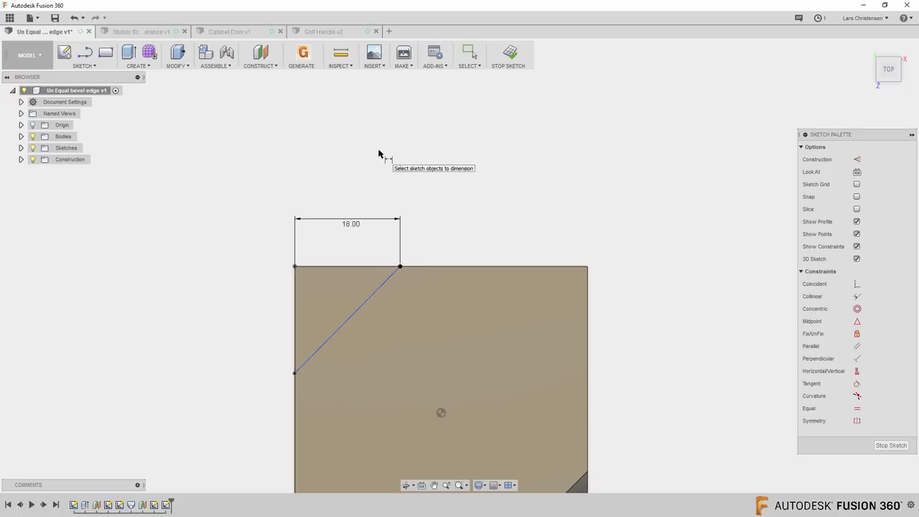
- Dimension the diagonal line's endpoint on the left edge from the back edge, linking its value to the existing 18 mm dimension
left_click(294, 373)
left_click(298, 267)
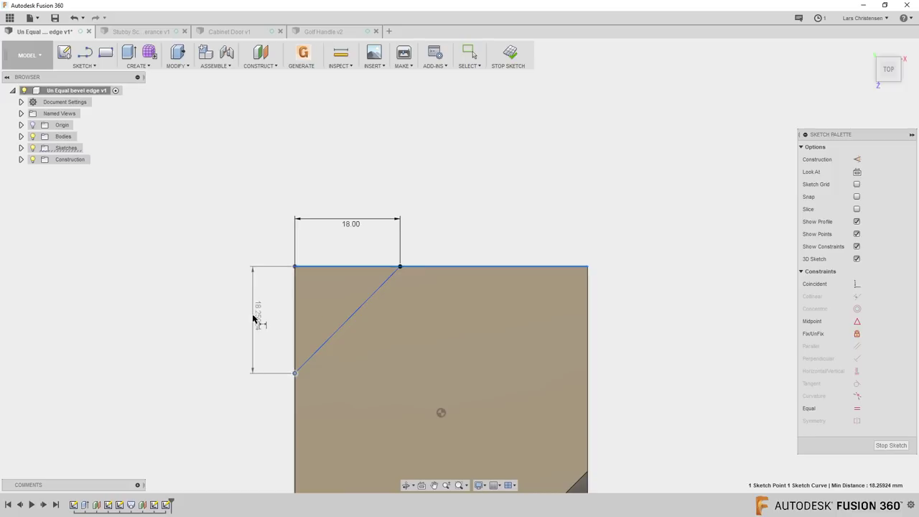
left_click(253, 319)
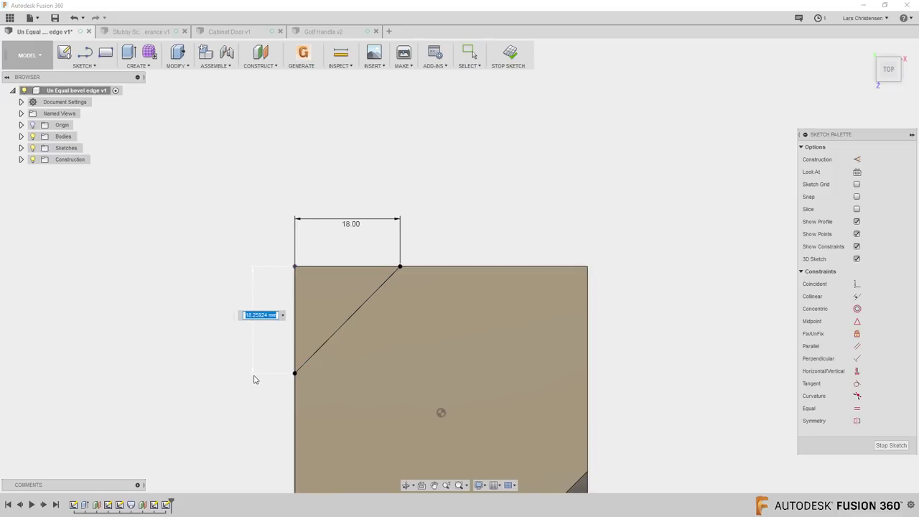
left_click(349, 227)
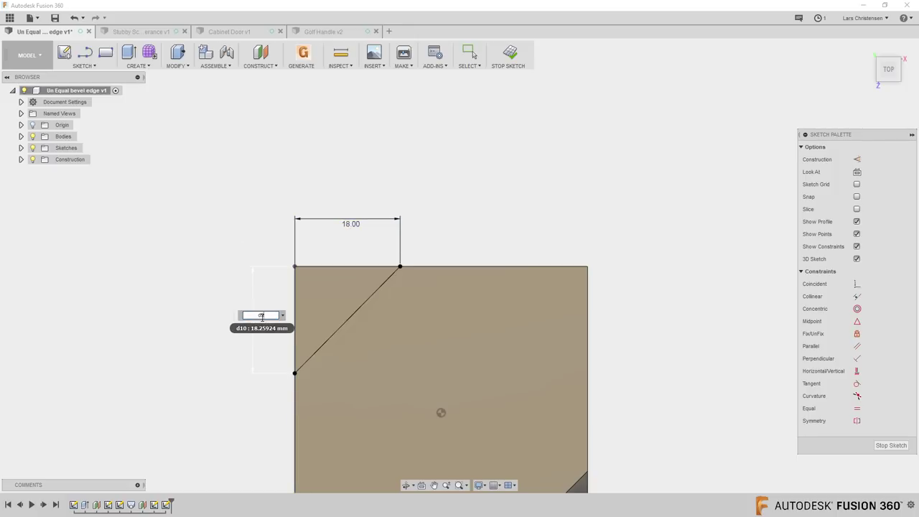
key("Return")
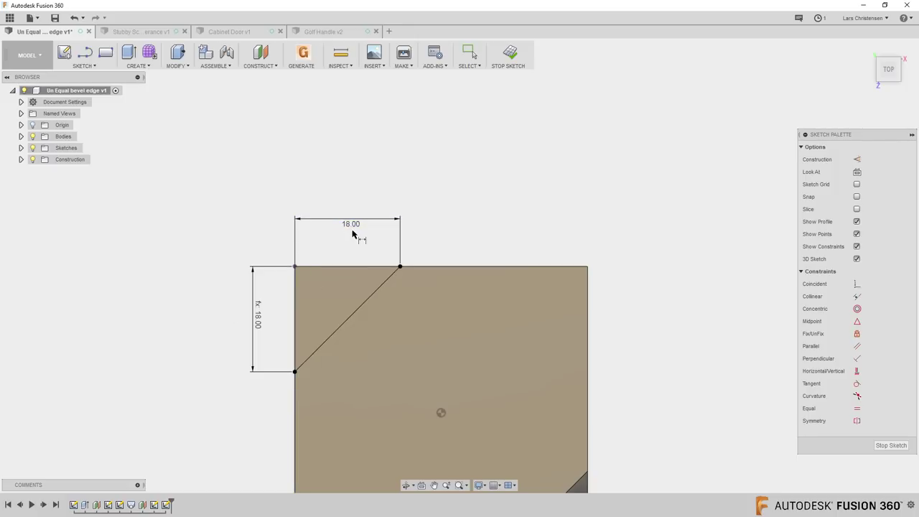
- Test the linked dimensions by setting the back-edge dimension to 25 mm and returning it to 18 mm
double_click(350, 224)
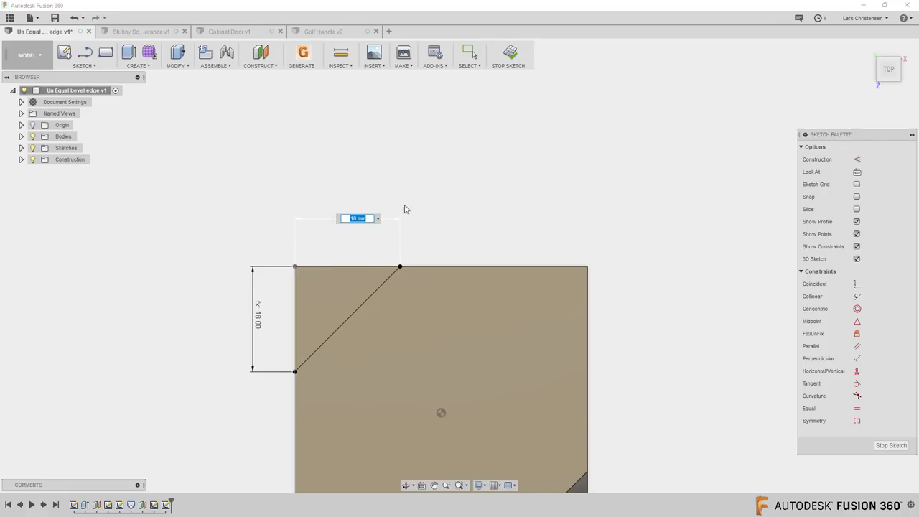
type("25")
key("Return")
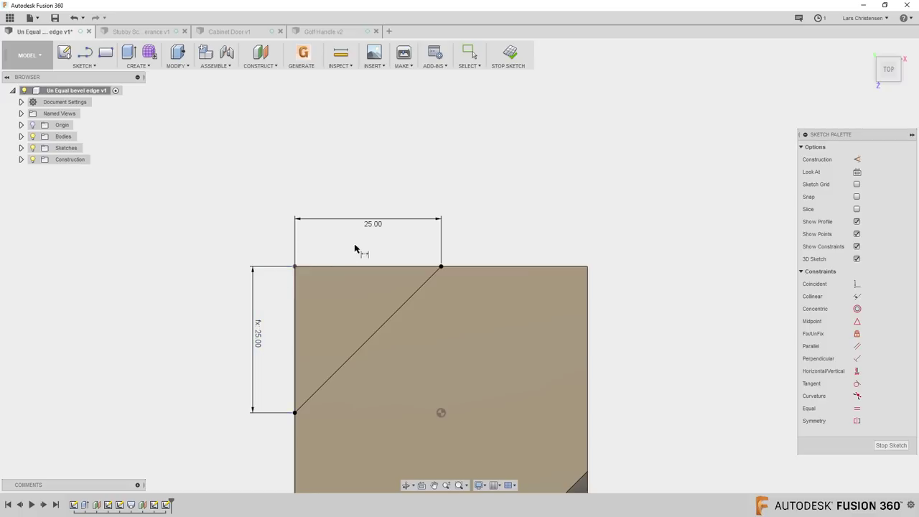
double_click(371, 226)
type("18")
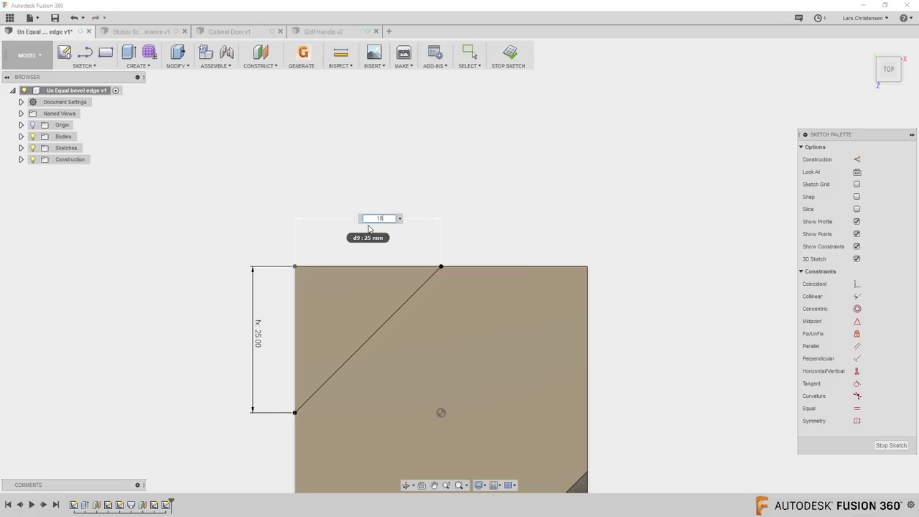
key("Return")
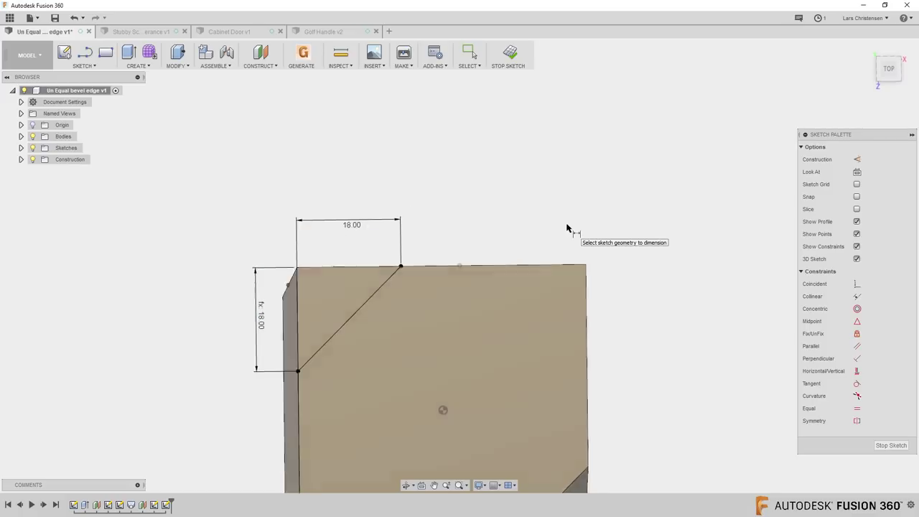
- Loft a cut from the triangular corner profile on the top face to the sketch point on the block's vertical edge
mouse_move(560, 227)
middle_mouse_down("shift")
mouse_move(568, 230)
mouse_move(343, 303)
mouse_move(205, 288)
middle_mouse_up("shift")
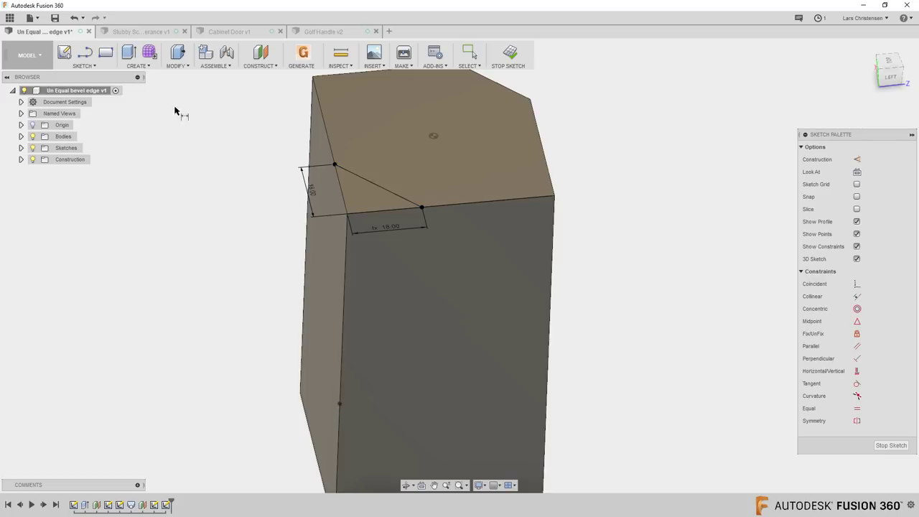
left_click(140, 66)
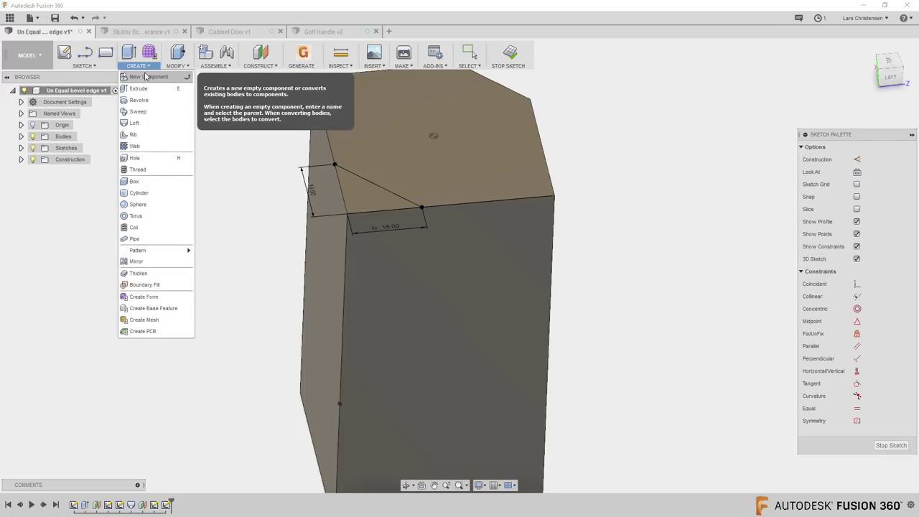
left_click(134, 124)
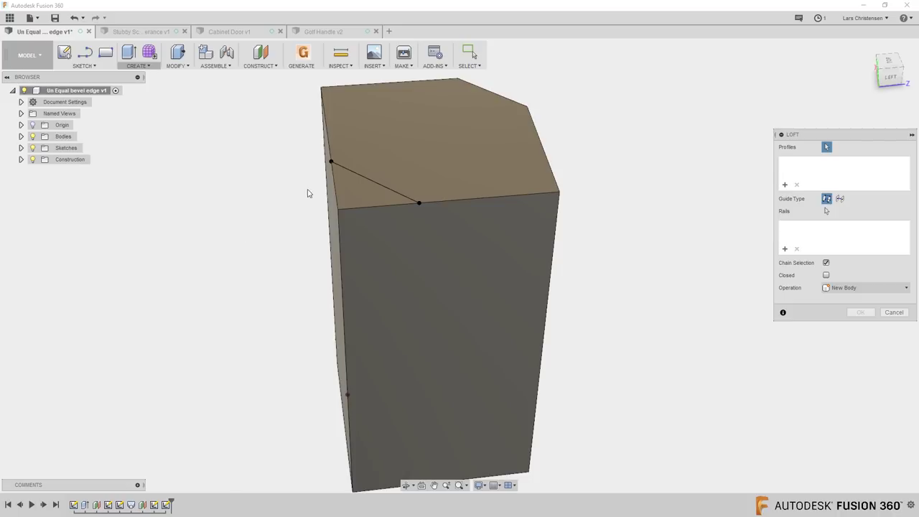
left_click(361, 195)
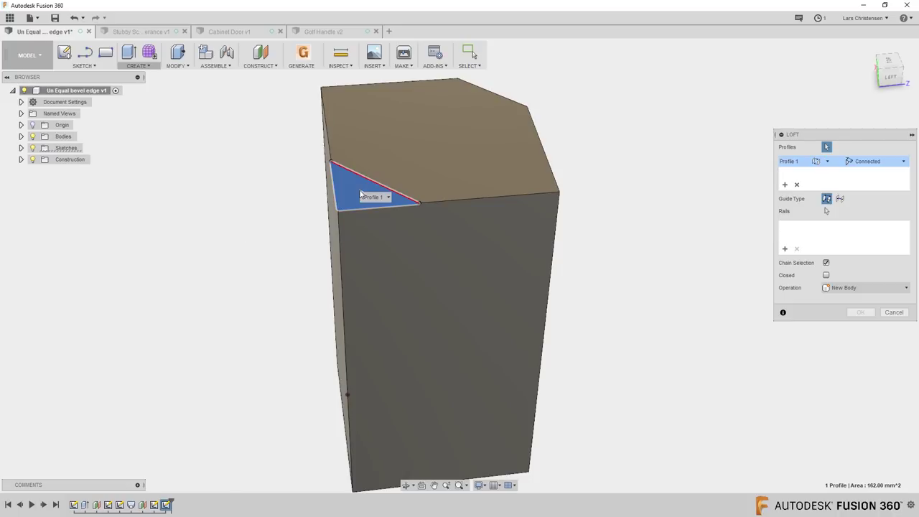
left_click(347, 397)
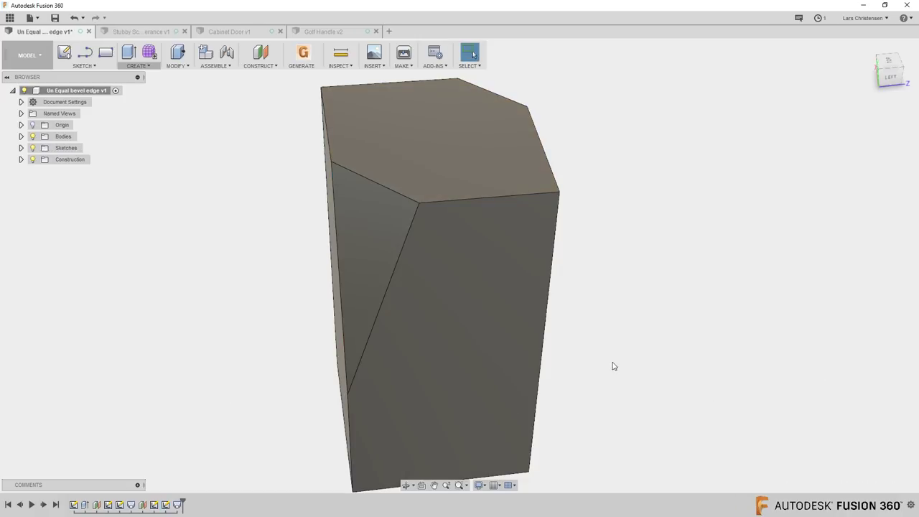
middle_click_drag(614, 366, 361, 163, "shift")
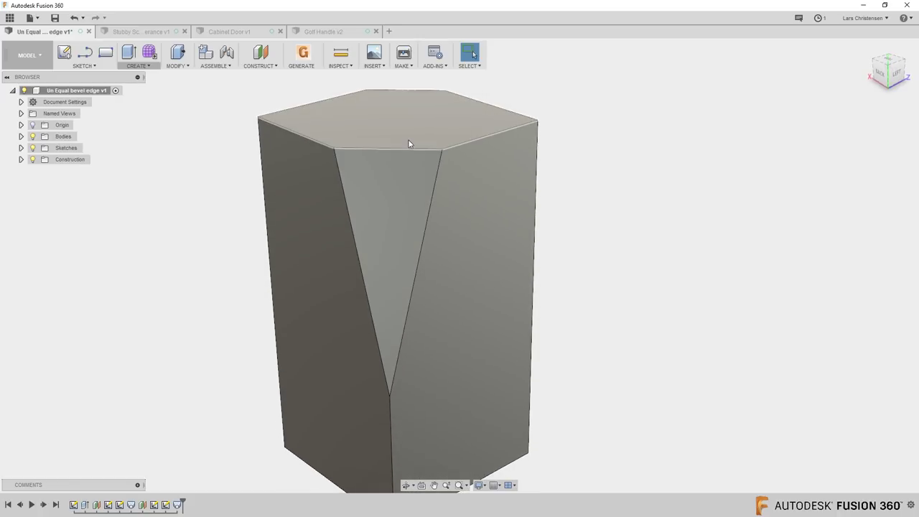
middle_click_drag(384, 252, 323, 239, "shift")
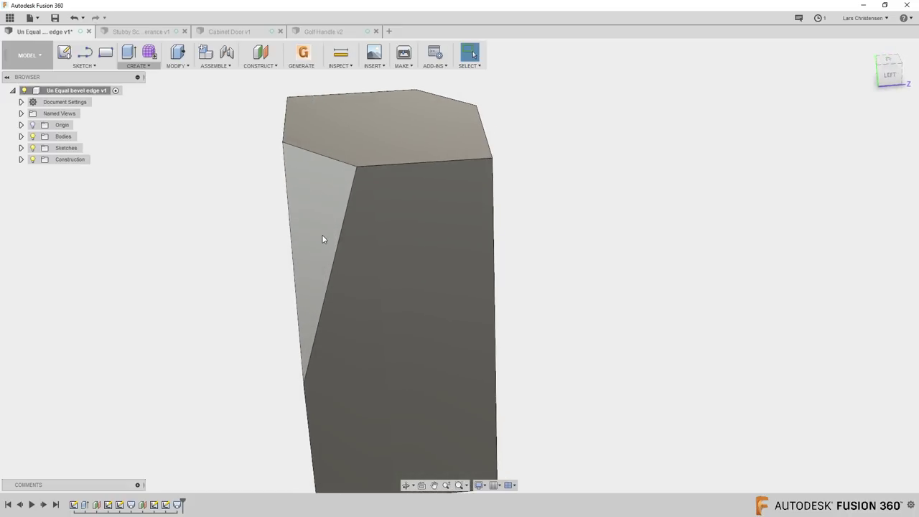
middle_click_drag(307, 205, 248, 265, "shift")
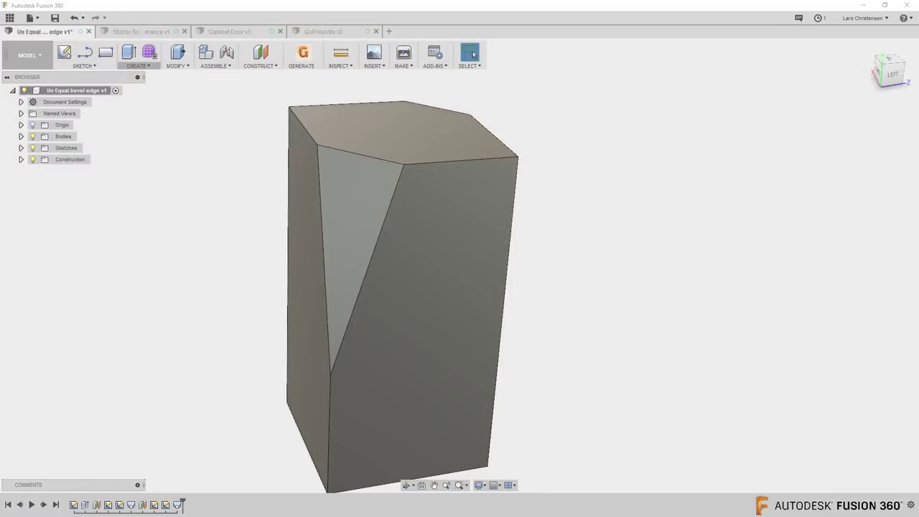
- Create a new design and start a sketch on the horizontal origin plane
left_click(389, 31)
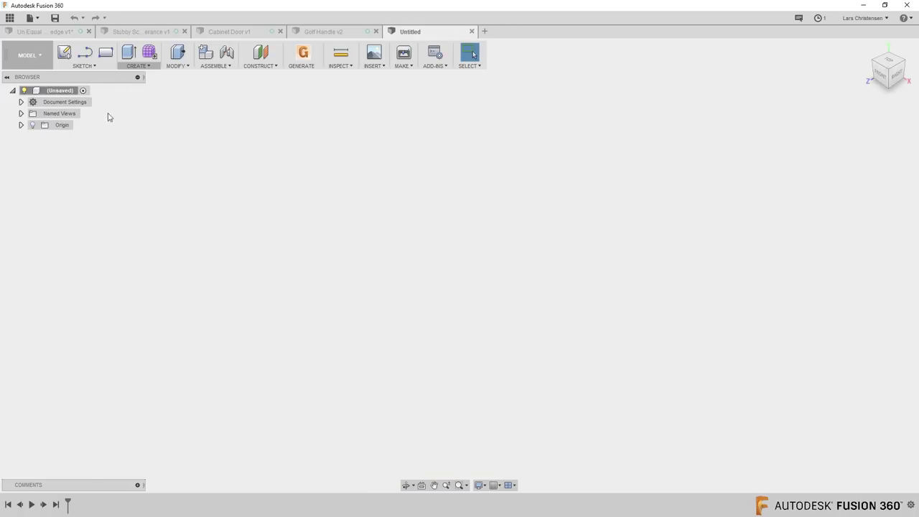
left_click(64, 52)
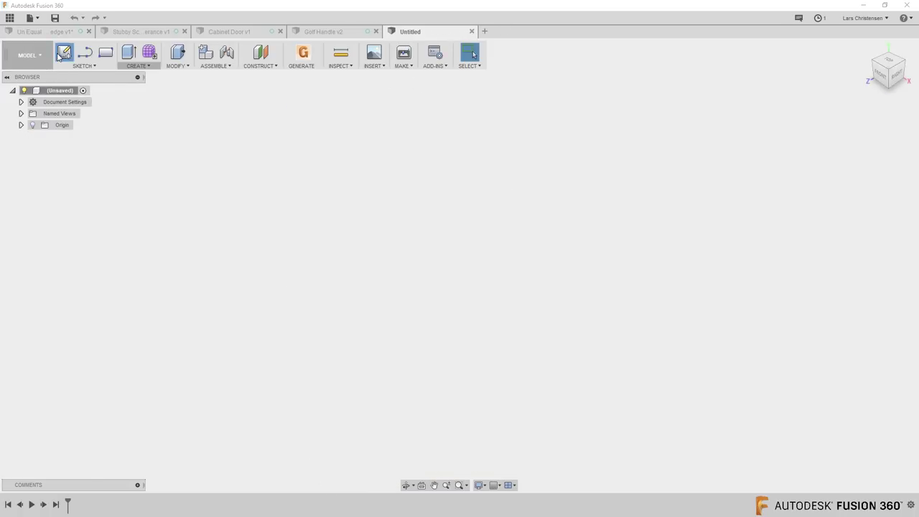
left_click(467, 301)
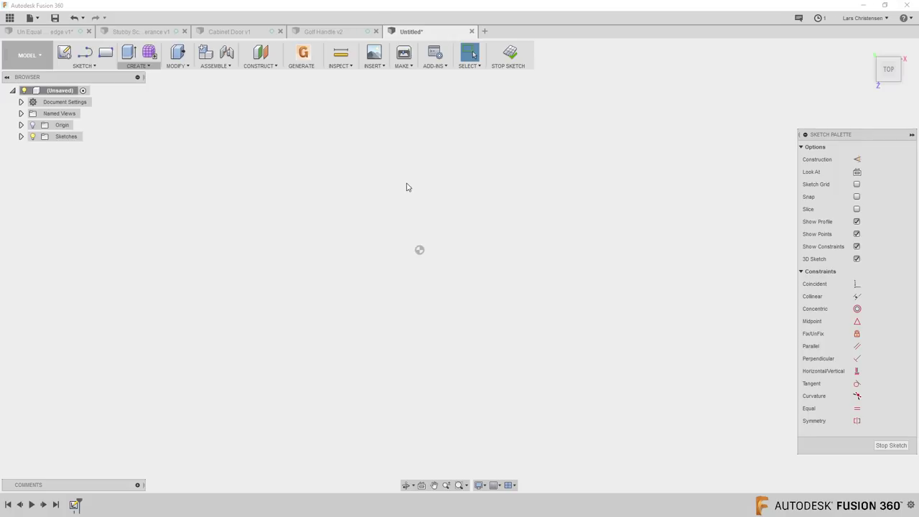
- Draw a 50 by 50 mm center rectangle on the origin
key("s")
left_click(445, 206)
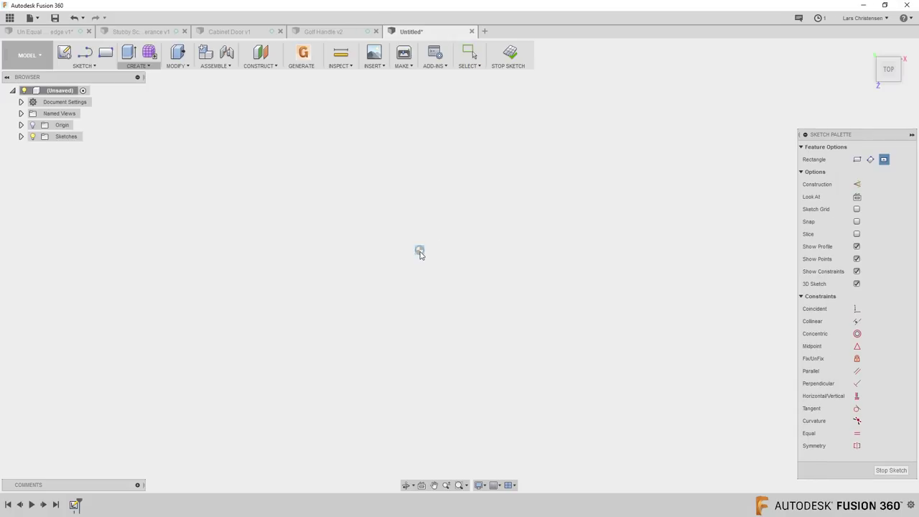
left_click(419, 250)
type("50")
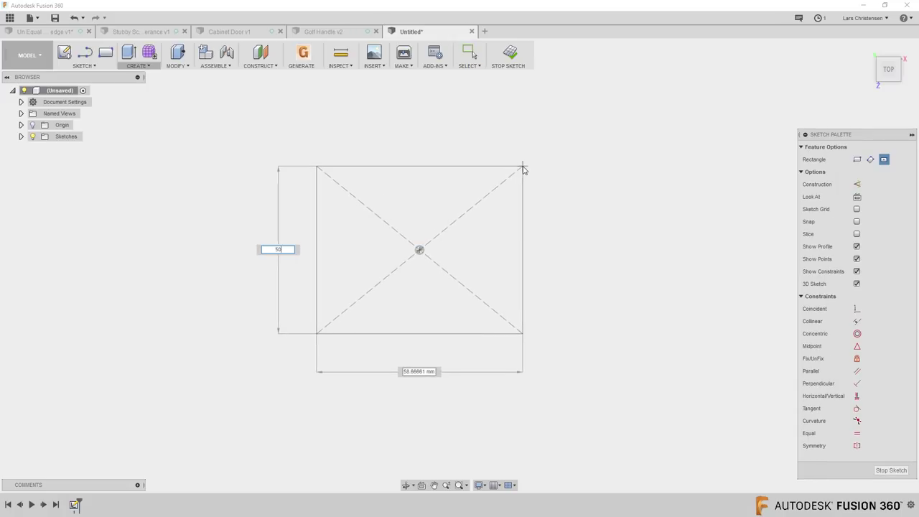
key("Tab")
type("50")
key("Tab")
key("Return")
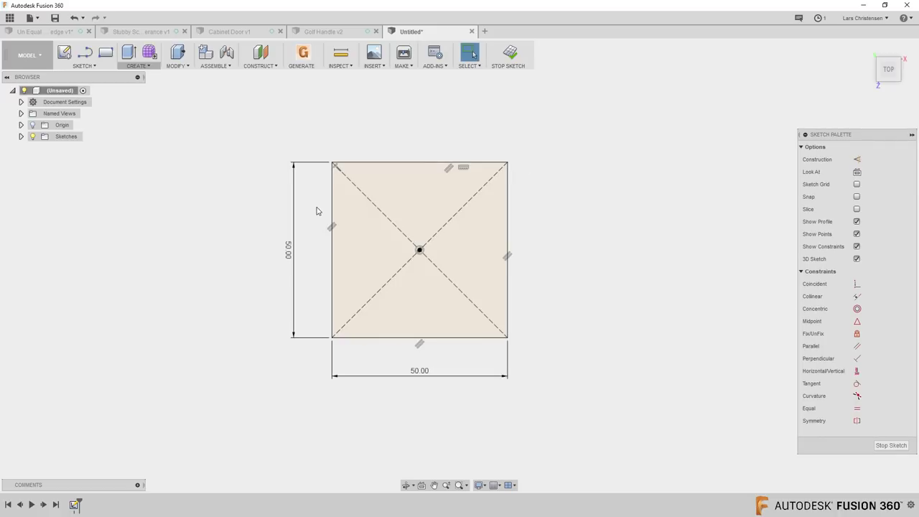
- Fillet all four corners of the square with a 10 mm radius
left_click(85, 67)
left_click(76, 207)
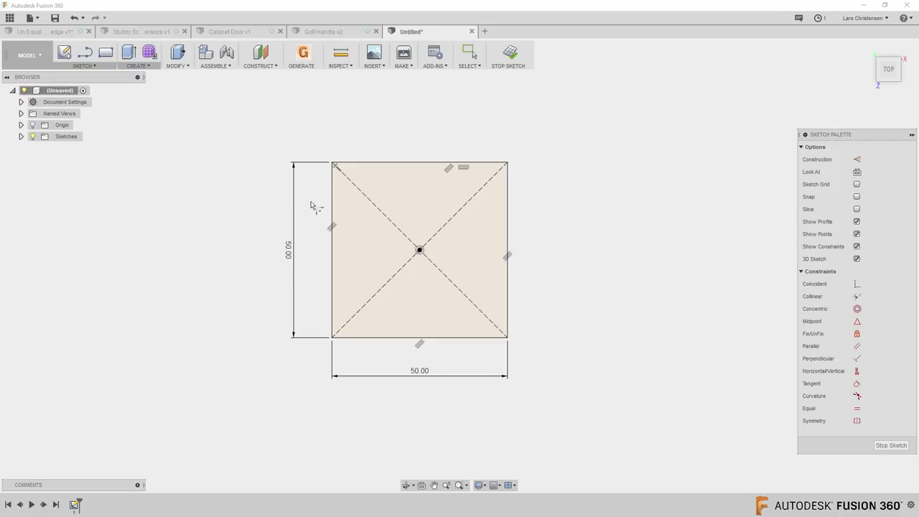
left_click(332, 212)
left_click(445, 162)
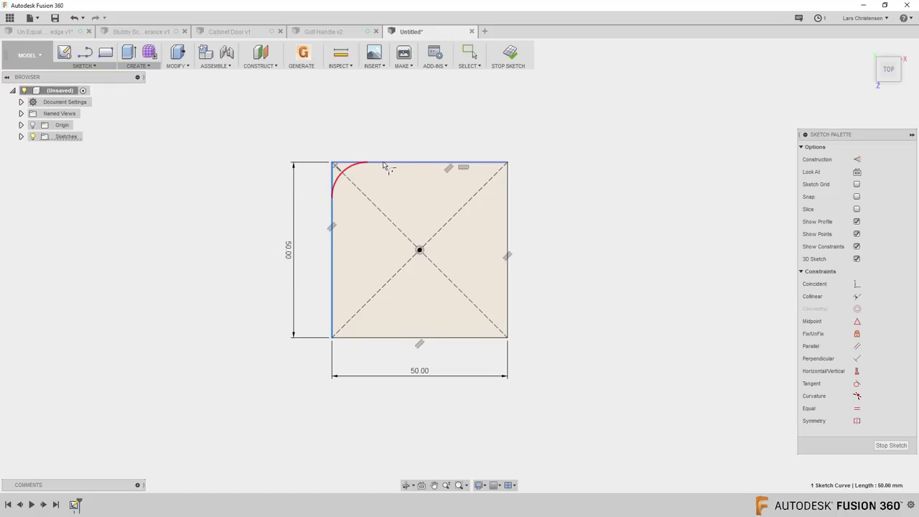
left_click(495, 163)
left_click(508, 194)
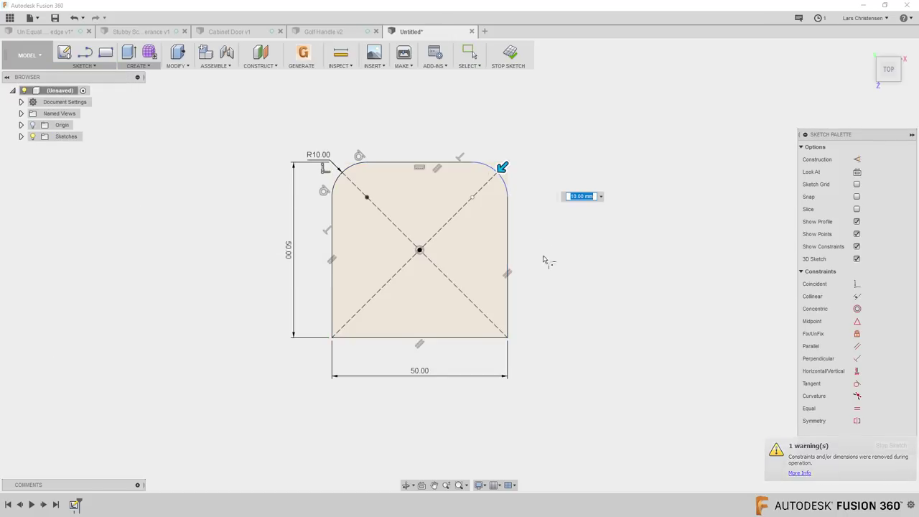
left_click(509, 318)
left_click(466, 337)
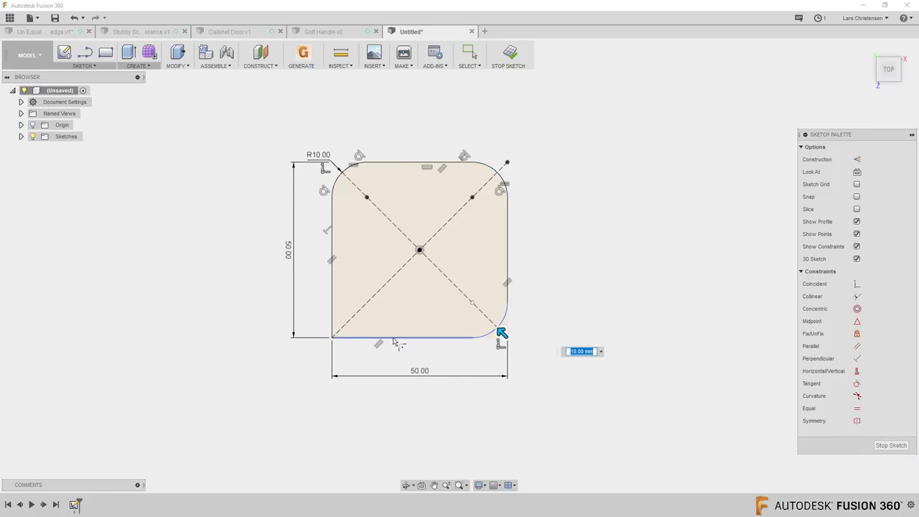
left_click(395, 338)
left_click(332, 301)
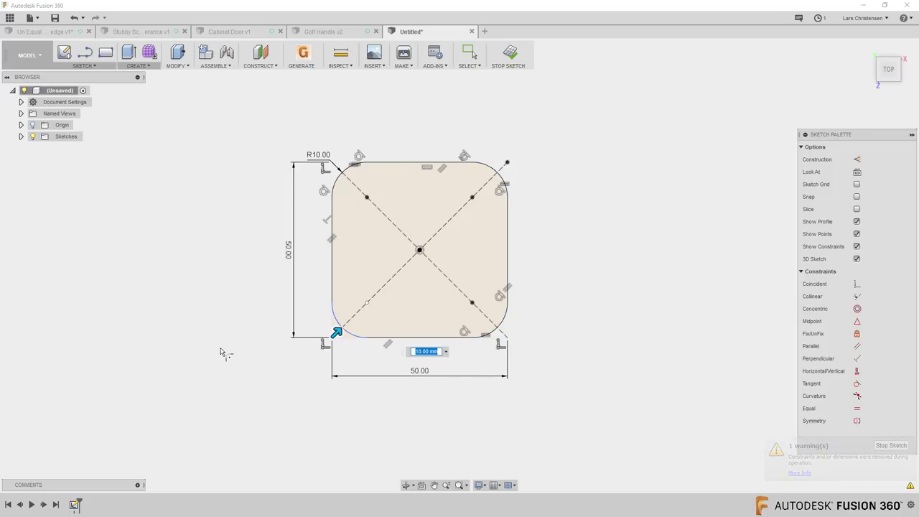
key("Return")
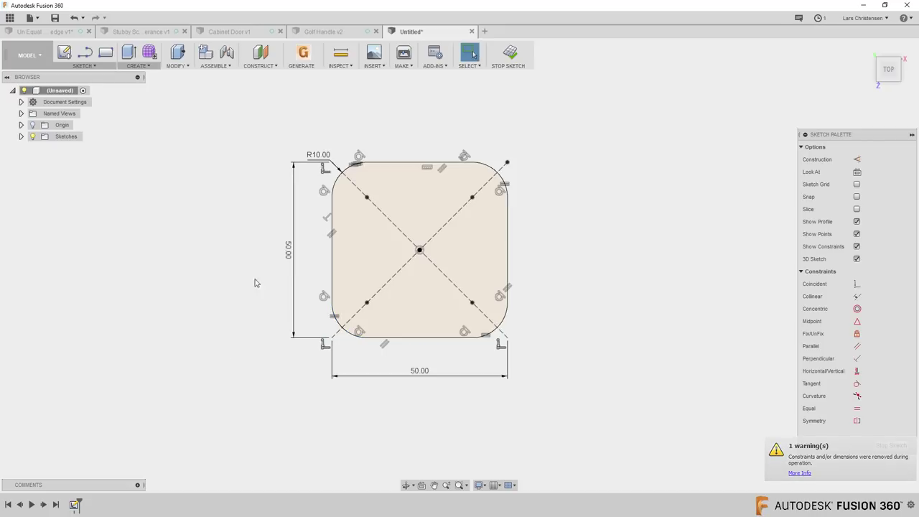
key("Escape")
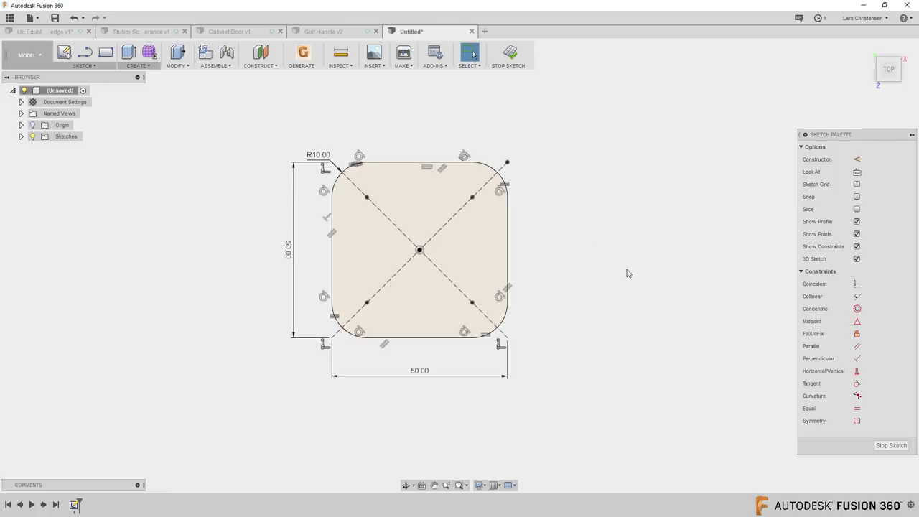
- Draw a two-point rectangle inward from the upper-right fillet's end on the right edge, and make its lower-right corner coincident with the lower-right fillet's end
left_click(106, 52)
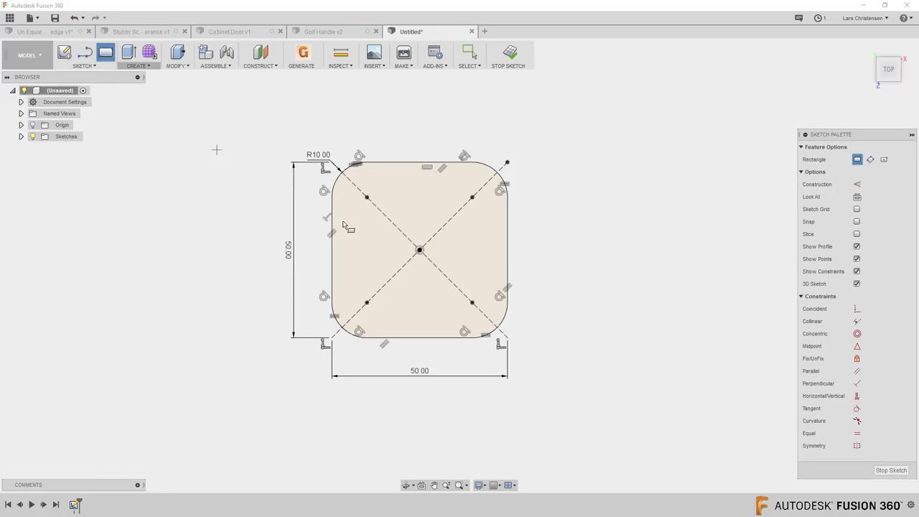
left_click(546, 198)
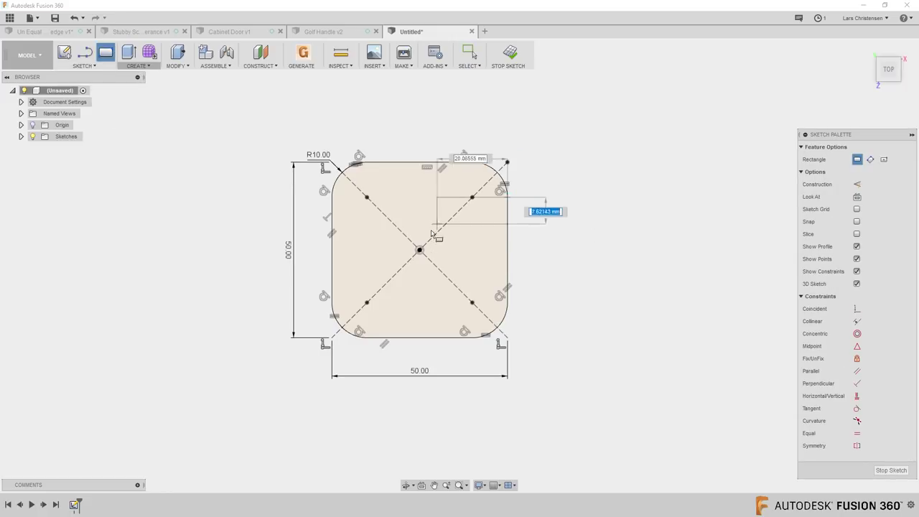
left_click(383, 315)
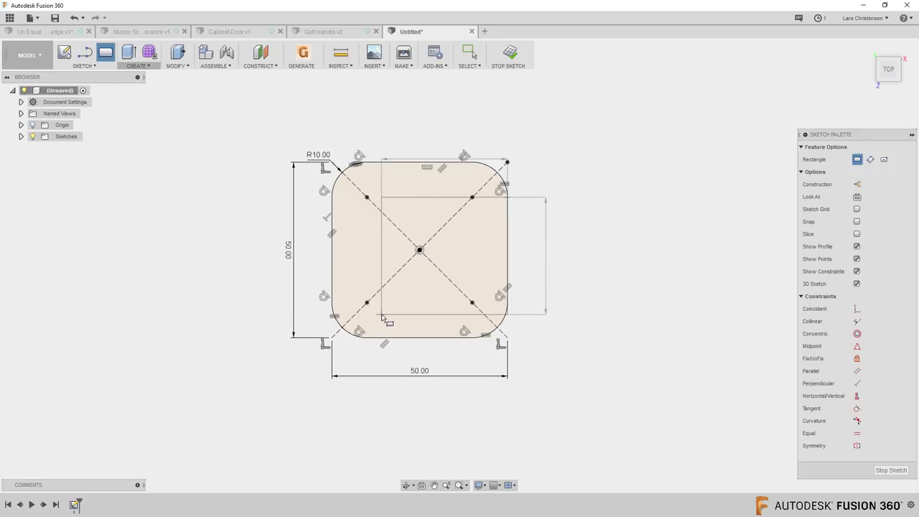
left_click(856, 309)
left_click(509, 313)
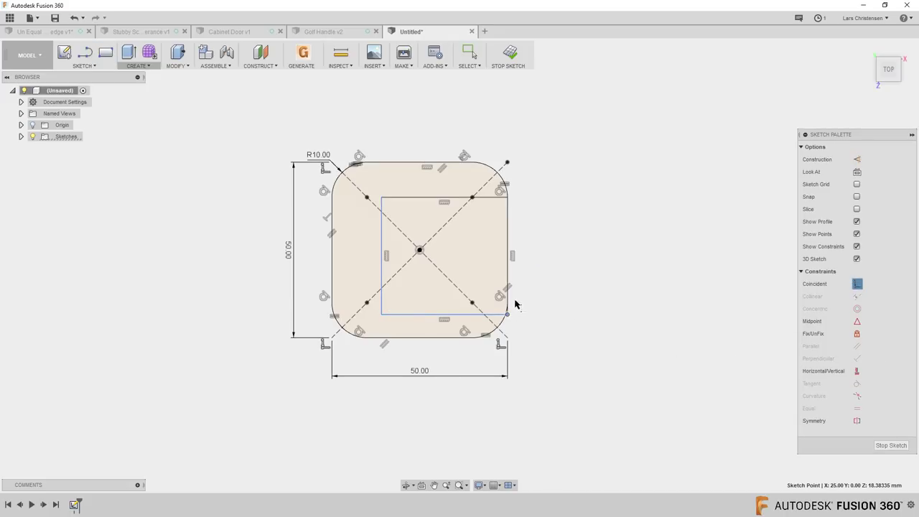
left_click(508, 305)
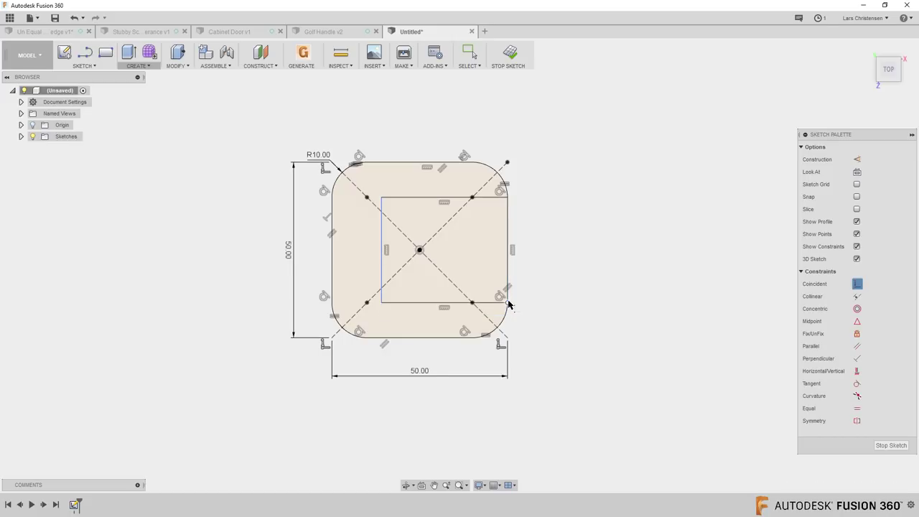
- Dimension the inner rectangle's upper horizontal edge to 35 mm
key("d")
left_click(437, 198)
left_click(443, 131)
type("35")
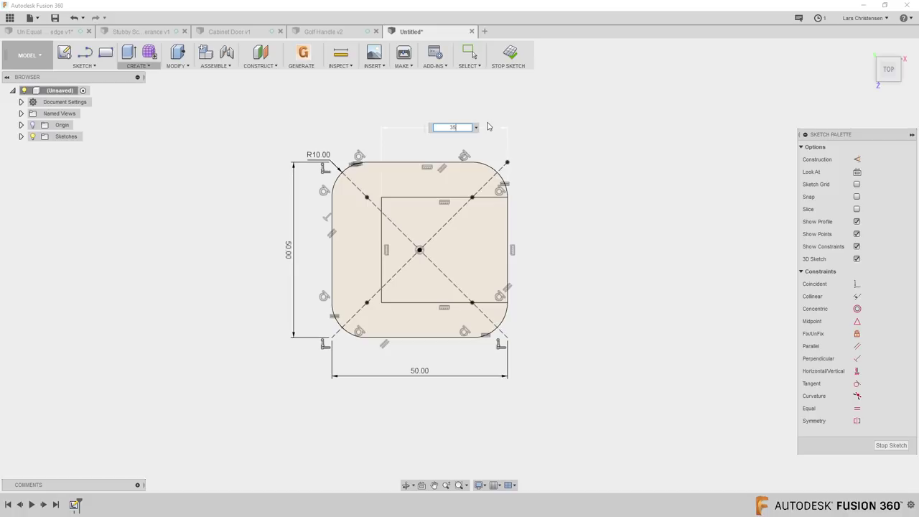
key("Return")
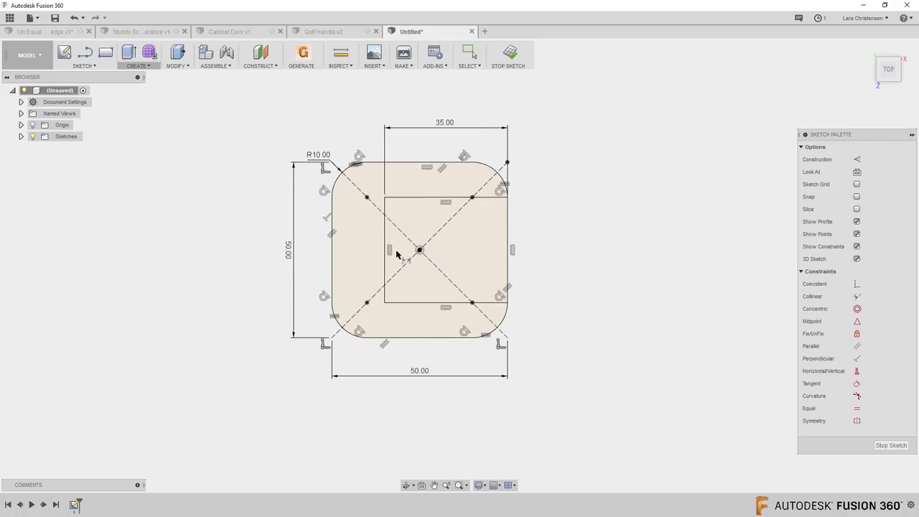
- Trim away the overlapping right-side lines between the two right fillets to open the profile into a C shape
left_click(94, 66)
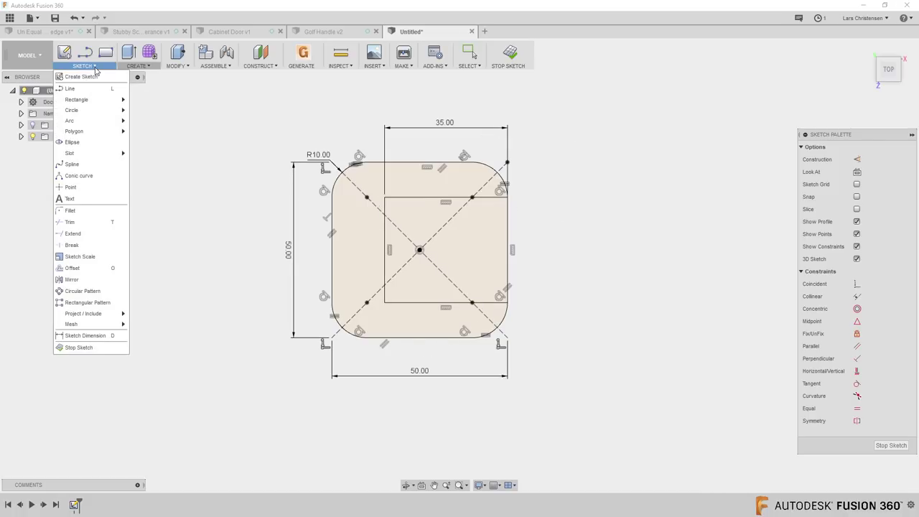
left_click(83, 224)
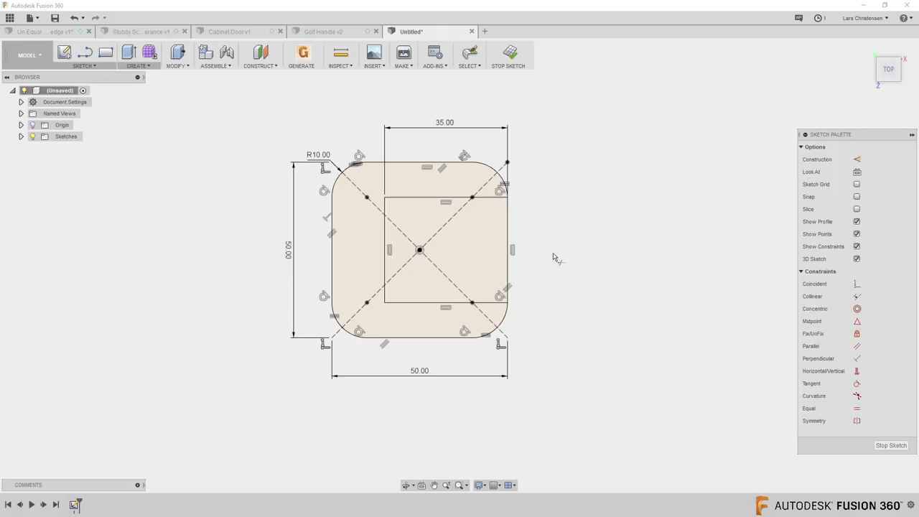
left_click(508, 244)
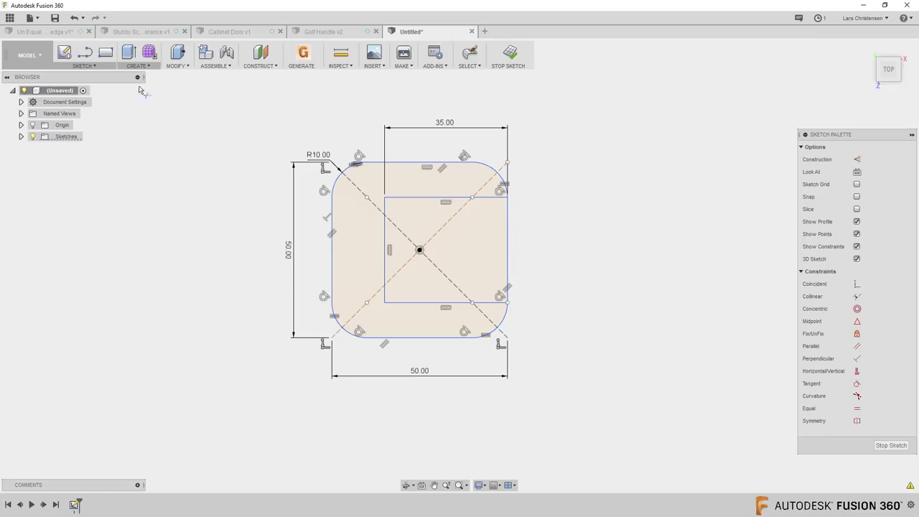
left_click(105, 59)
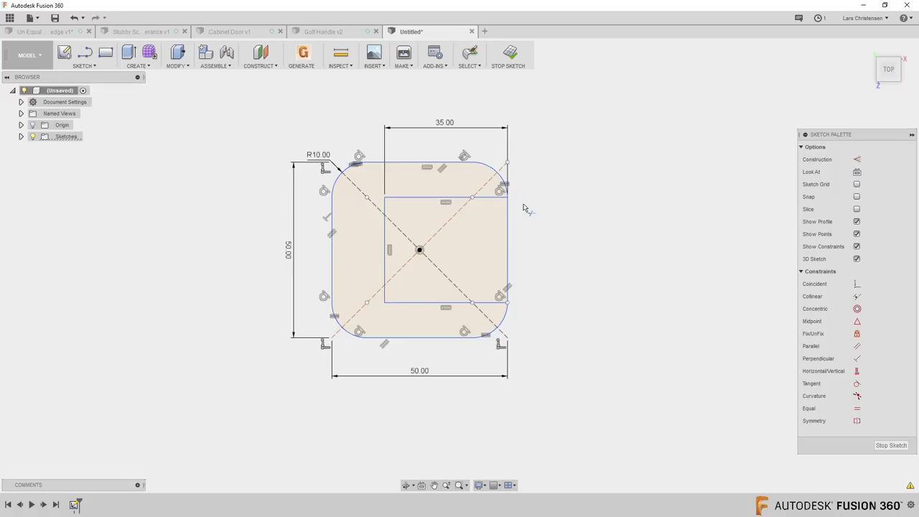
left_click(508, 256)
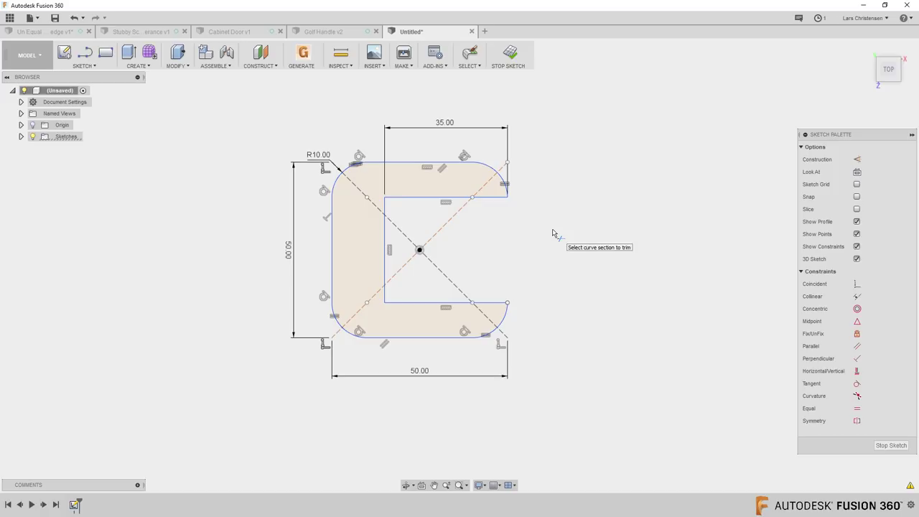
key("Escape")
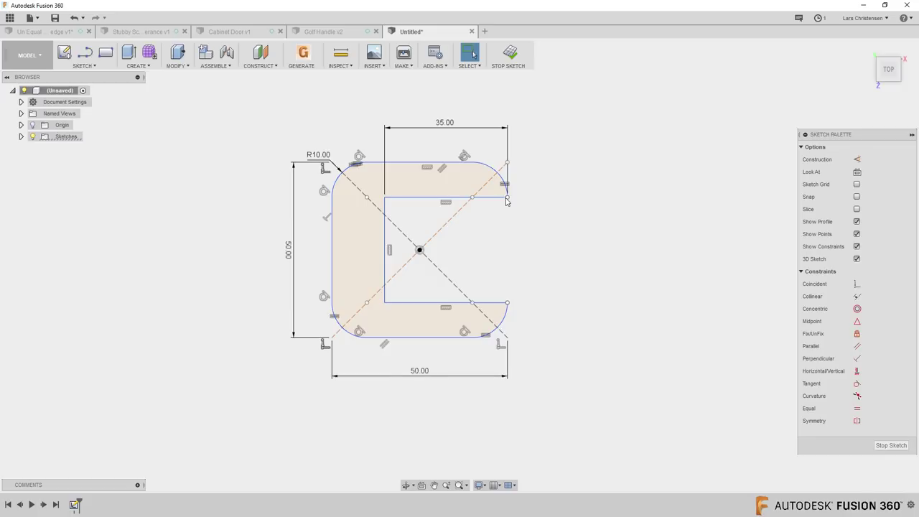
- Try dragging the upper arm's open endpoint downward to test how freely the sketch moves
mouse_move(508, 197)
left_mouse_down()
mouse_move(511, 213)
mouse_move(509, 183)
mouse_move(511, 237)
left_mouse_up()
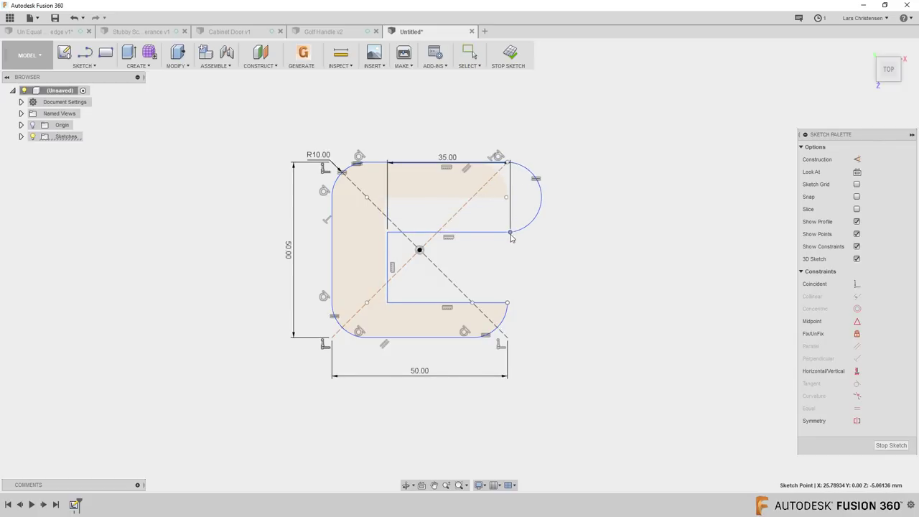
key("Escape")
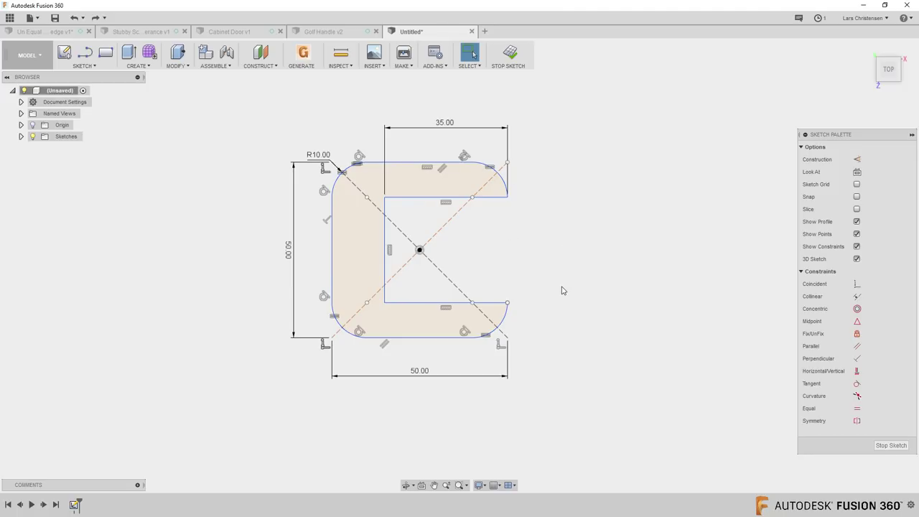
- Dimension the thickness of the C profile's upper and lower arms, keeping their current distances
left_click(447, 164)
left_click(445, 200)
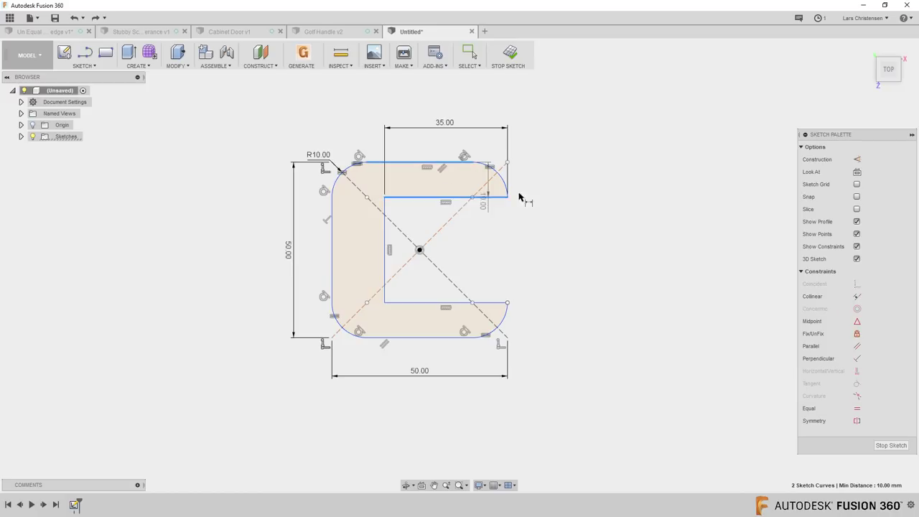
left_click(546, 146)
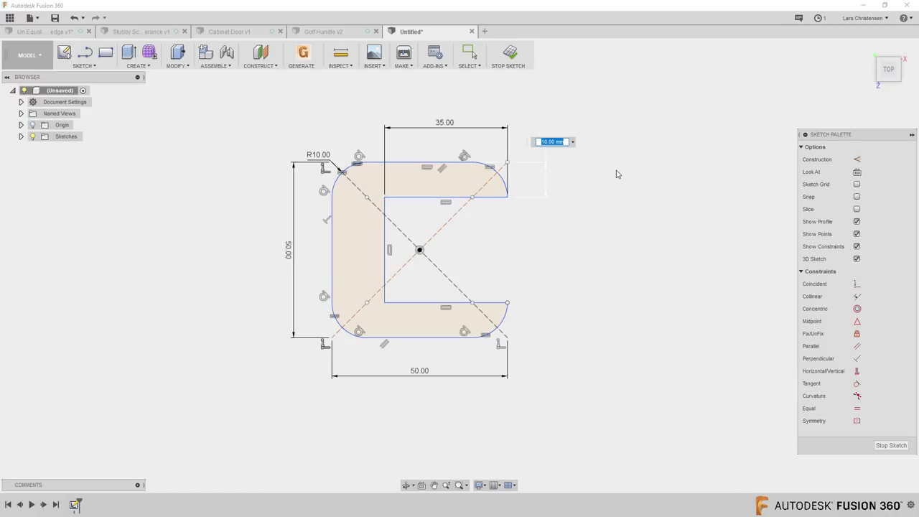
key("Return")
left_click(438, 304)
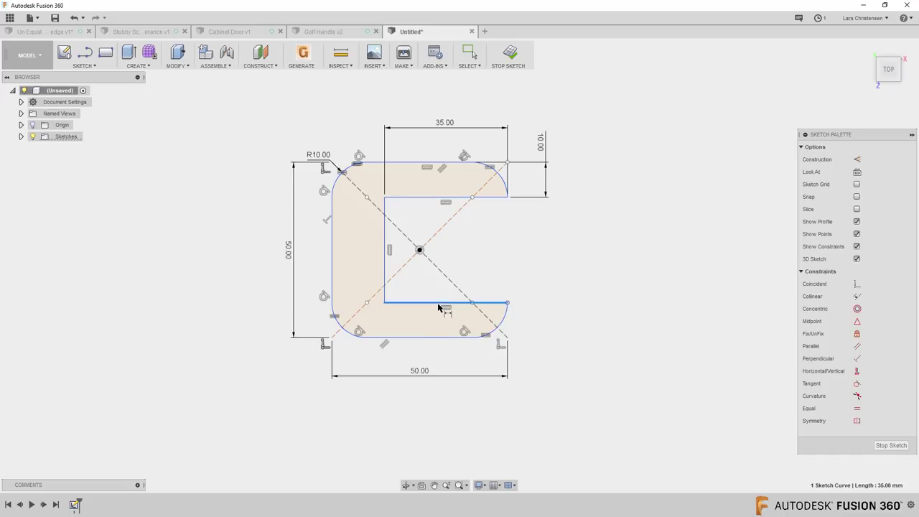
left_click(445, 337)
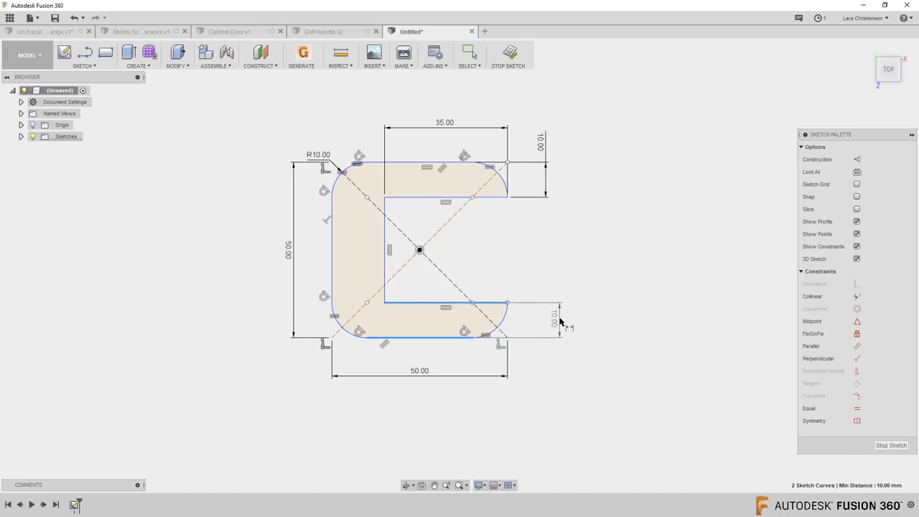
left_click(561, 322)
key("Return")
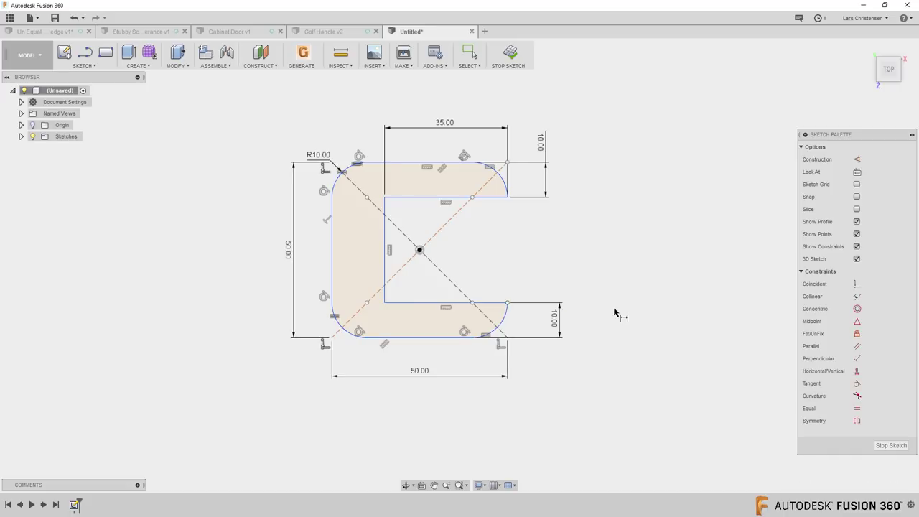
left_click(437, 198)
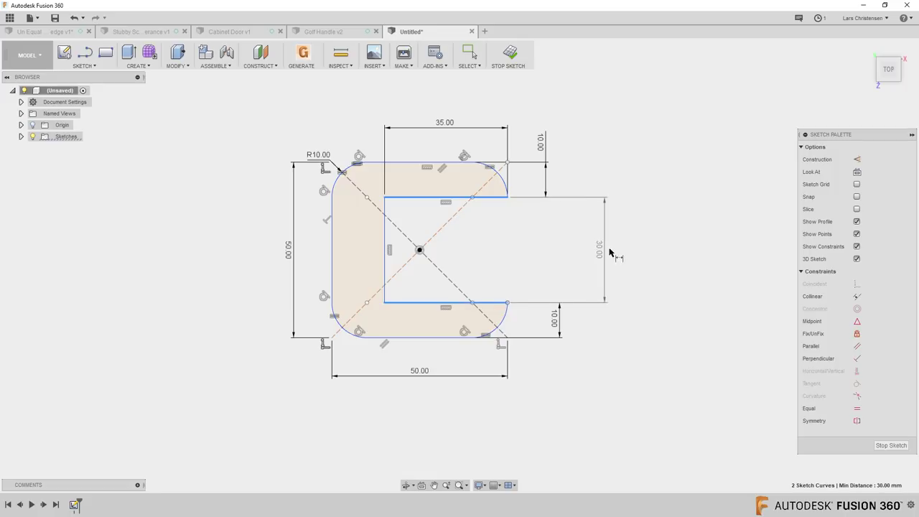
left_click(619, 257)
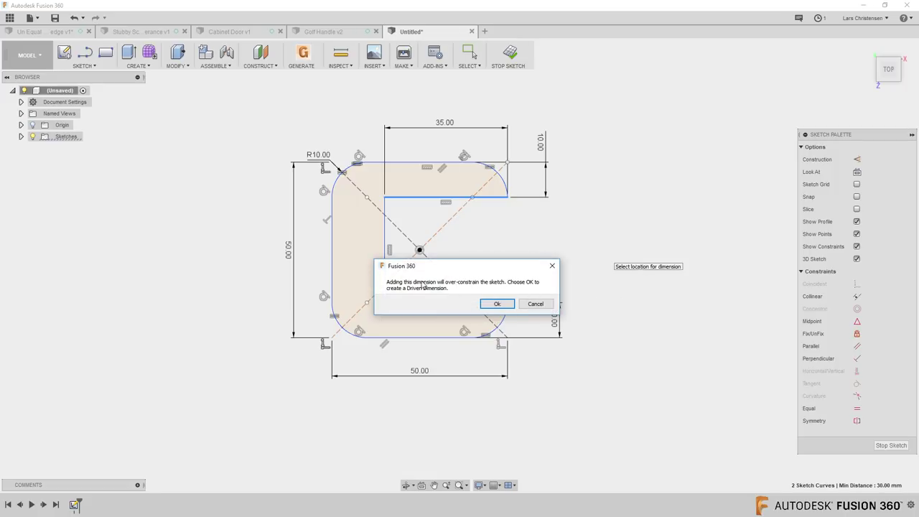
left_click(536, 303)
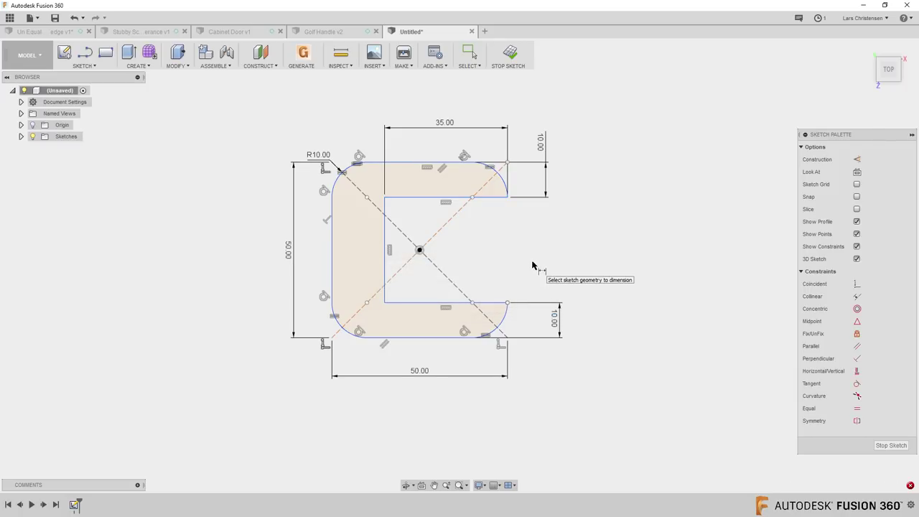
- Add a driven dimension for the gap between the inner edges of the upper and lower arms
left_click(473, 197)
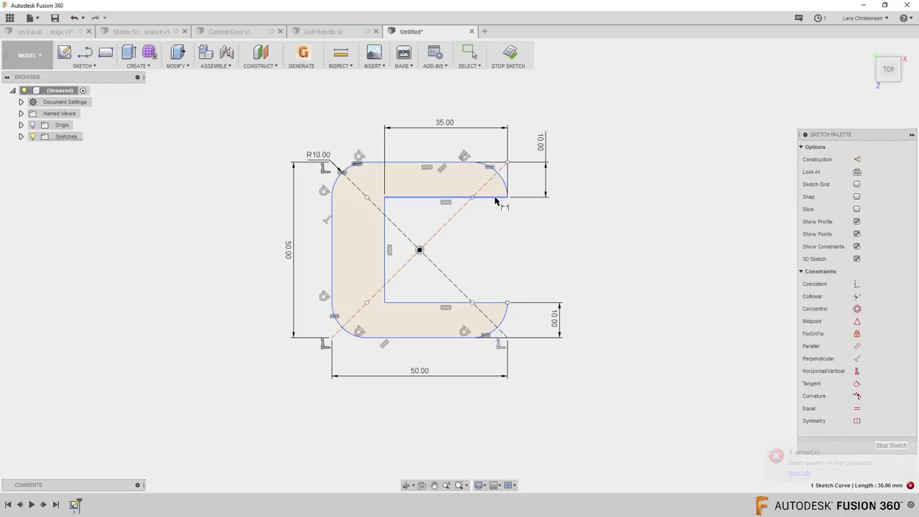
left_click(494, 302)
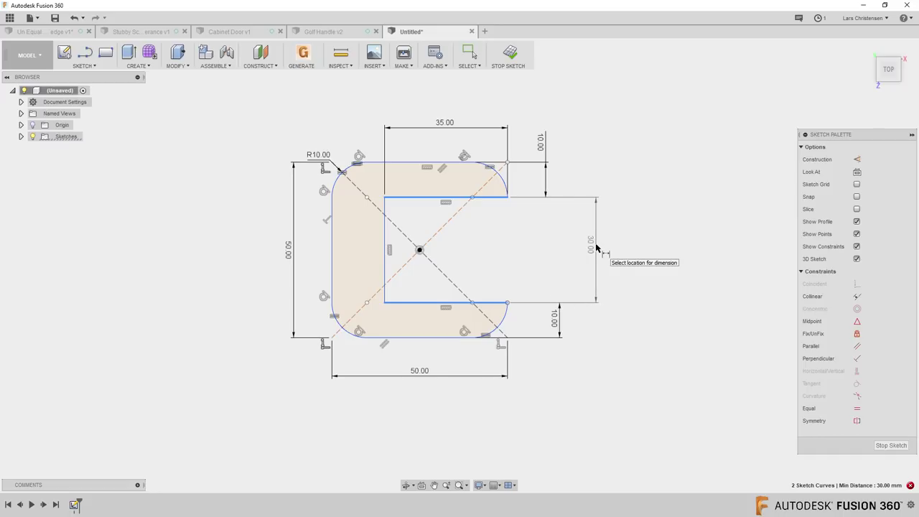
left_click(596, 247)
left_click_drag(497, 268, 472, 238)
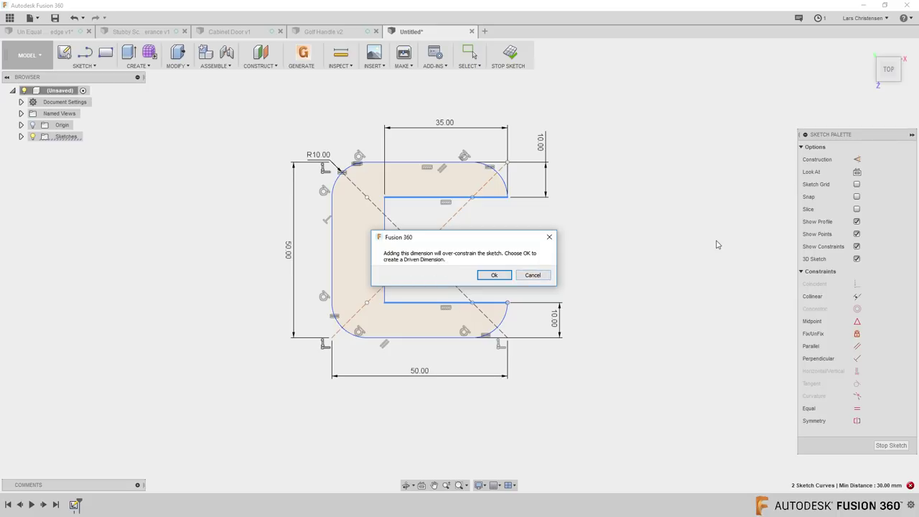
left_click(494, 275)
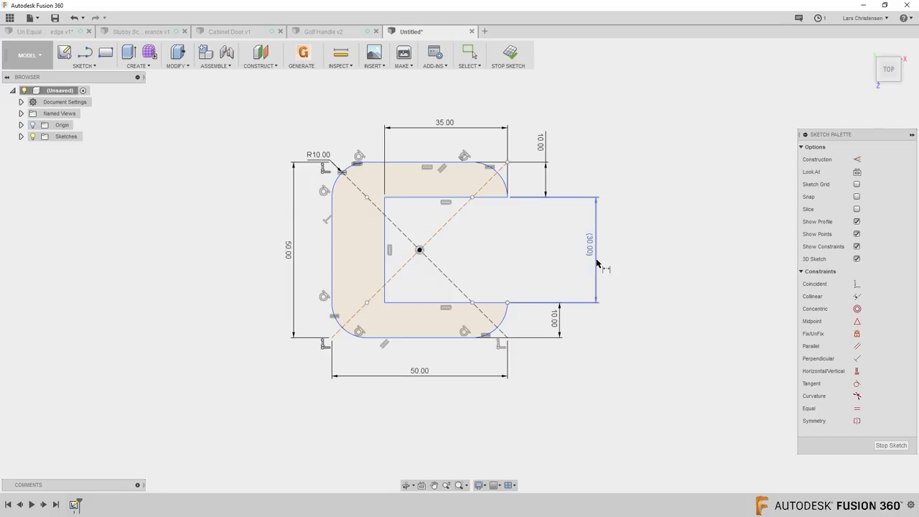
- Set the thickness dimensions of both the upper and lower arms to 5 mm
scroll(606, 244, "up", 1)
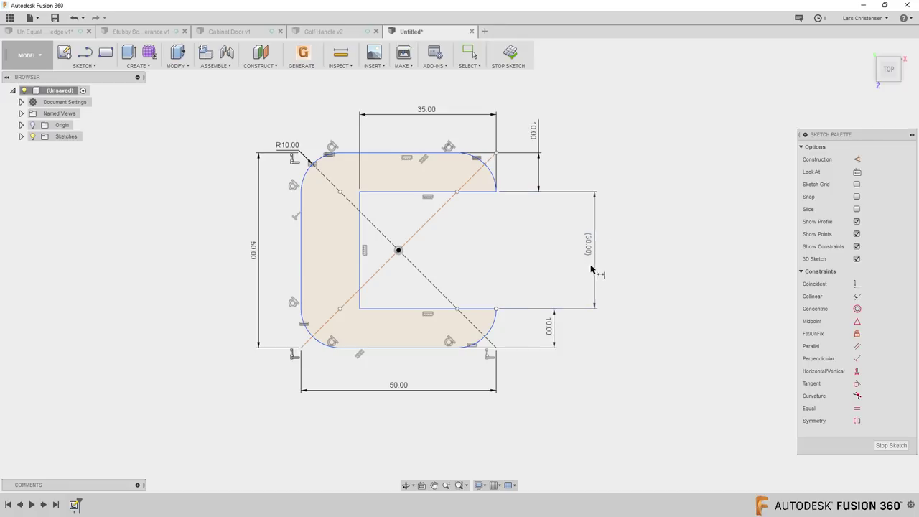
double_click(536, 137)
type("5")
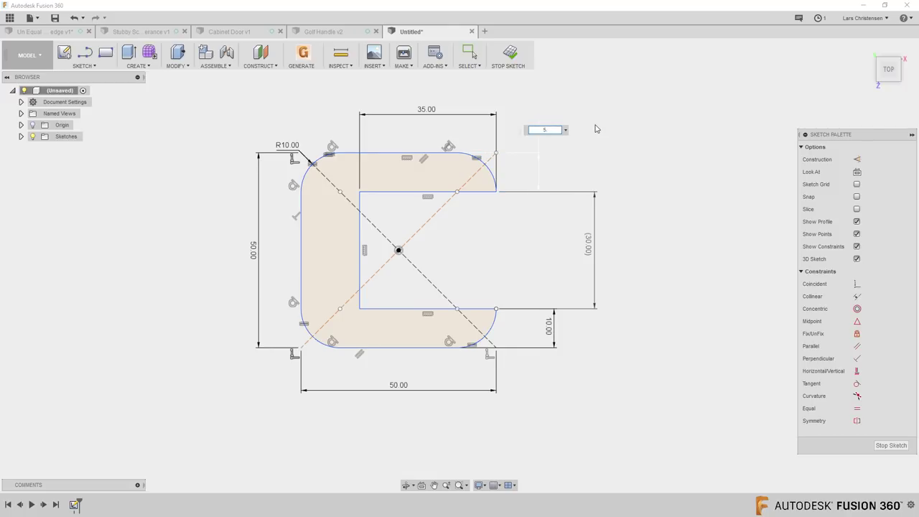
key("Return")
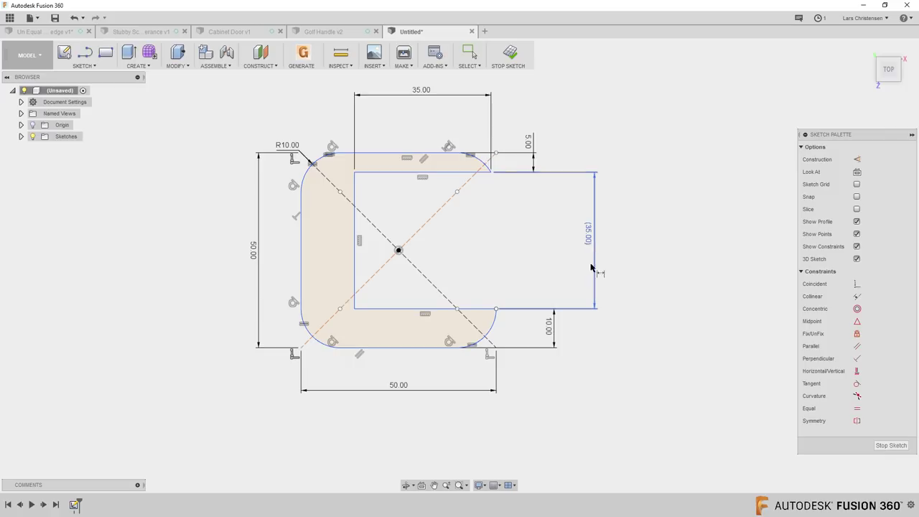
double_click(551, 329)
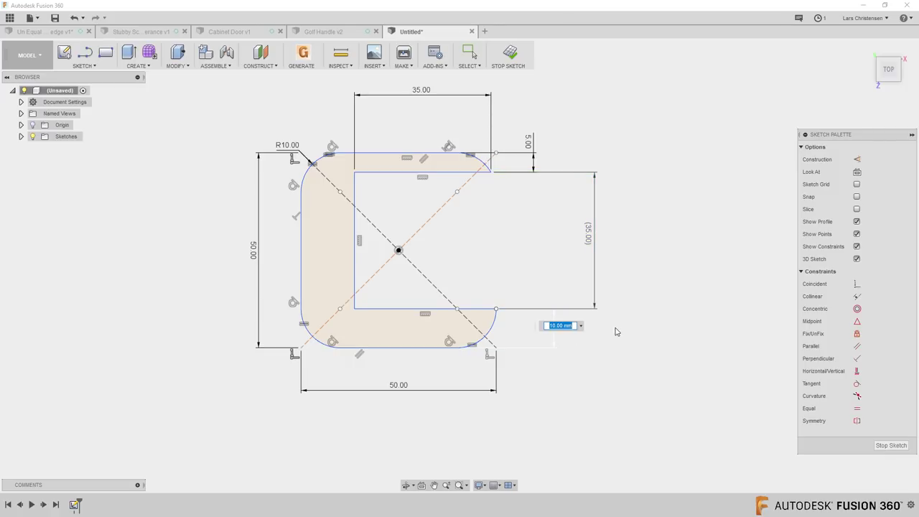
type("5")
key("Return")
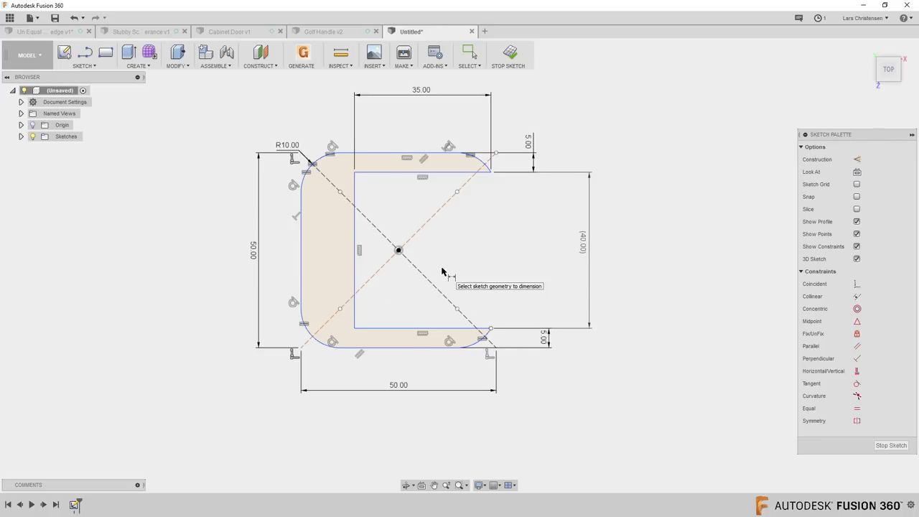
key("Escape")
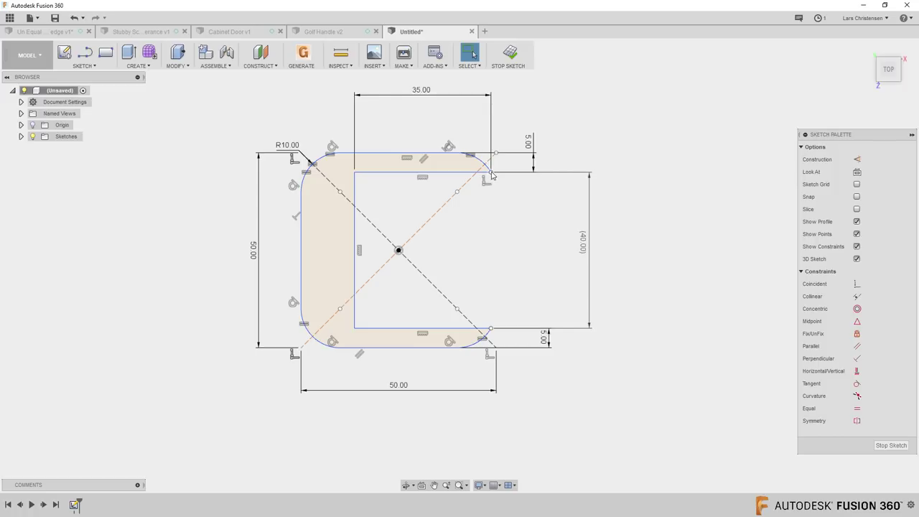
- Test the resized profile for remaining freedom by moving the open endpoint of its upper arm, and undo the move
mouse_move(492, 175)
left_mouse_down()
mouse_move(478, 174)
mouse_move(546, 180)
mouse_move(452, 180)
mouse_move(553, 178)
mouse_move(474, 194)
mouse_move(550, 181)
mouse_move(482, 183)
mouse_move(491, 181)
left_mouse_up()
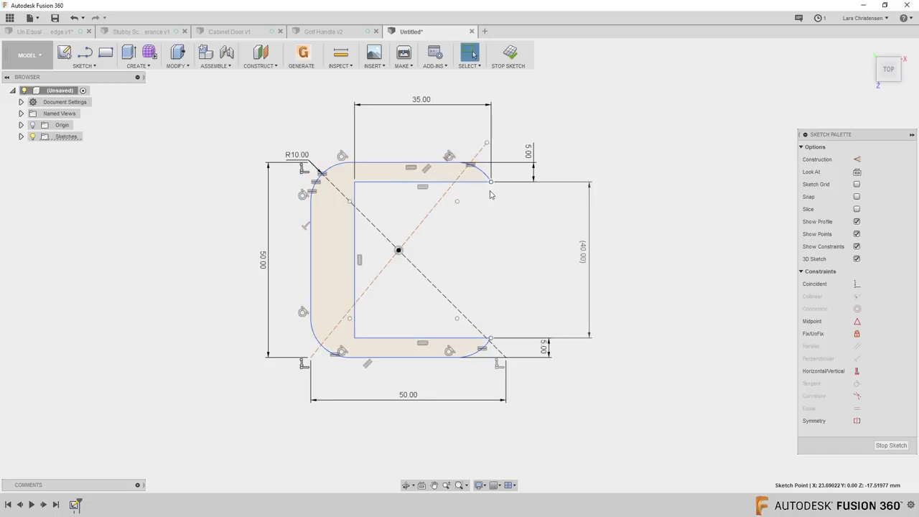
left_click(496, 257)
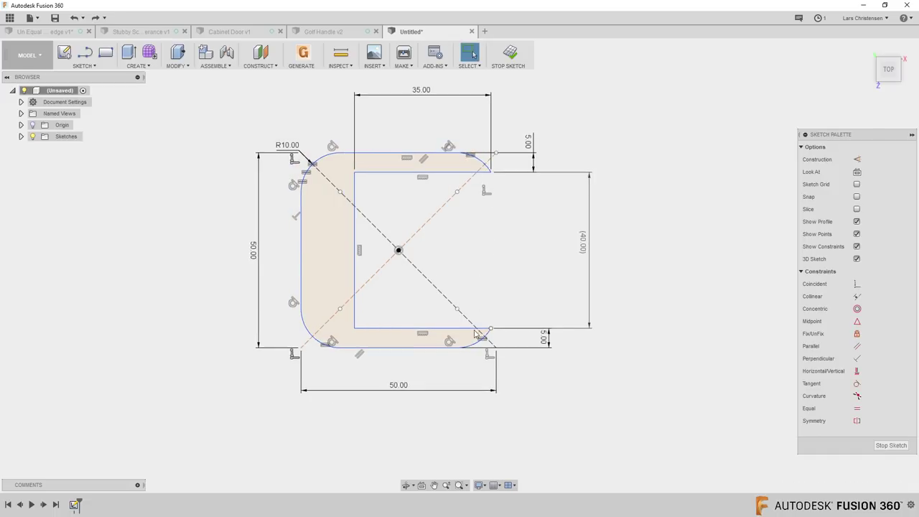
- Dimension the horizontal distance from the upper arm's open endpoint to the outer left edge, accepting the current value
left_click(490, 172)
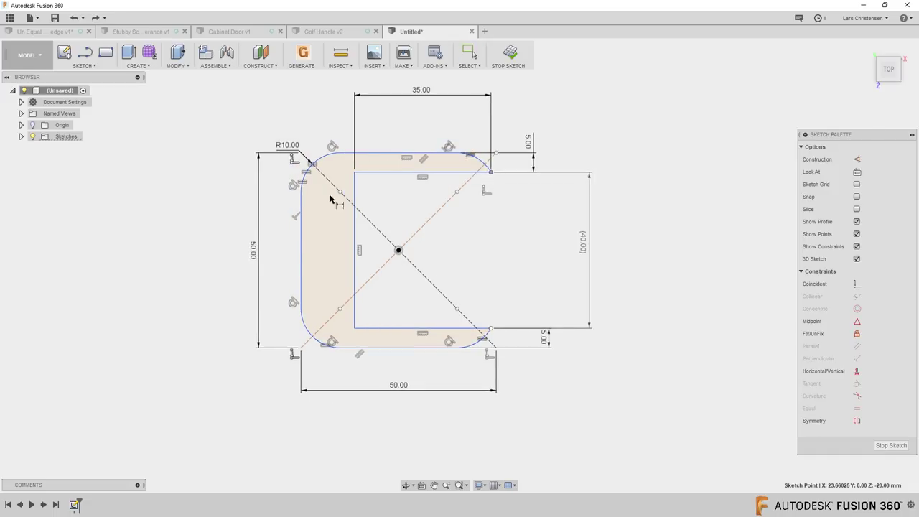
left_click(302, 213)
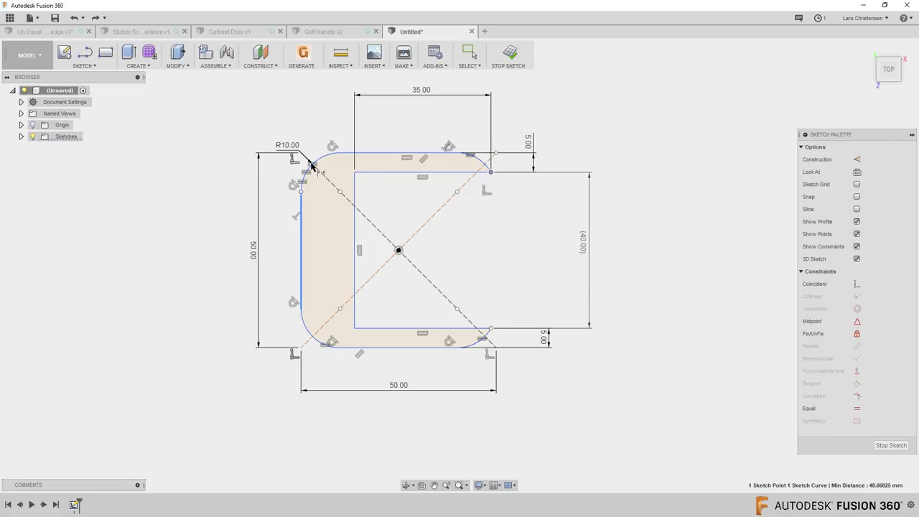
left_click(385, 84)
key("Return")
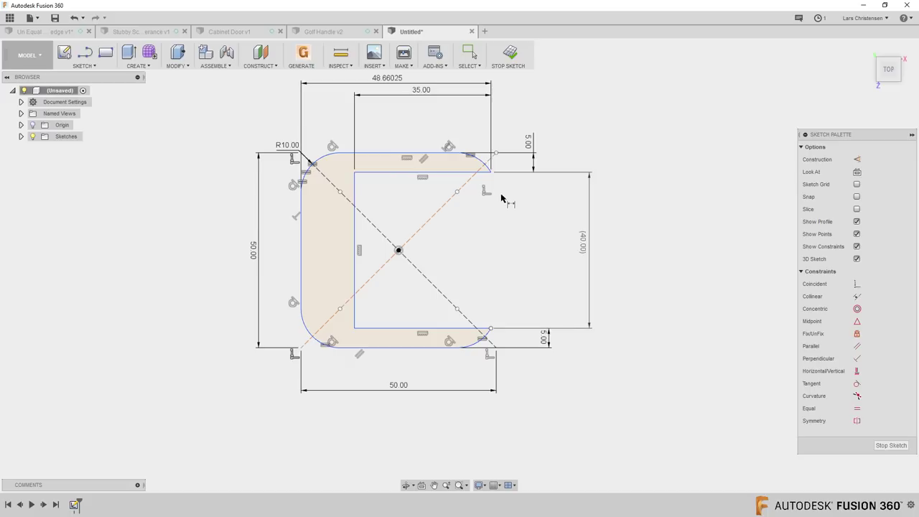
key("Escape")
- Align the open endpoints of the upper and lower arms vertically with a Horizontal/Vertical constraint
mouse_move(491, 175)
left_mouse_down()
mouse_move(531, 188)
mouse_move(468, 181)
mouse_move(488, 181)
mouse_move(481, 188)
left_mouse_up()
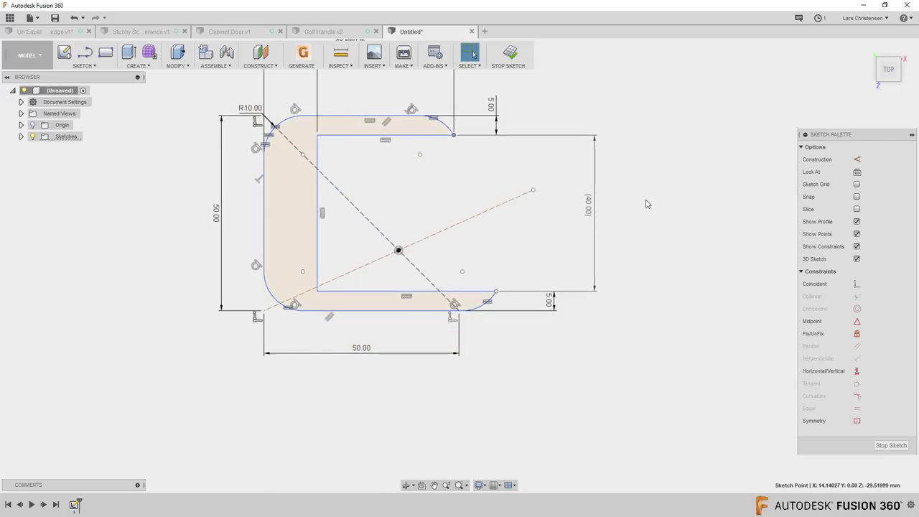
left_click(856, 371)
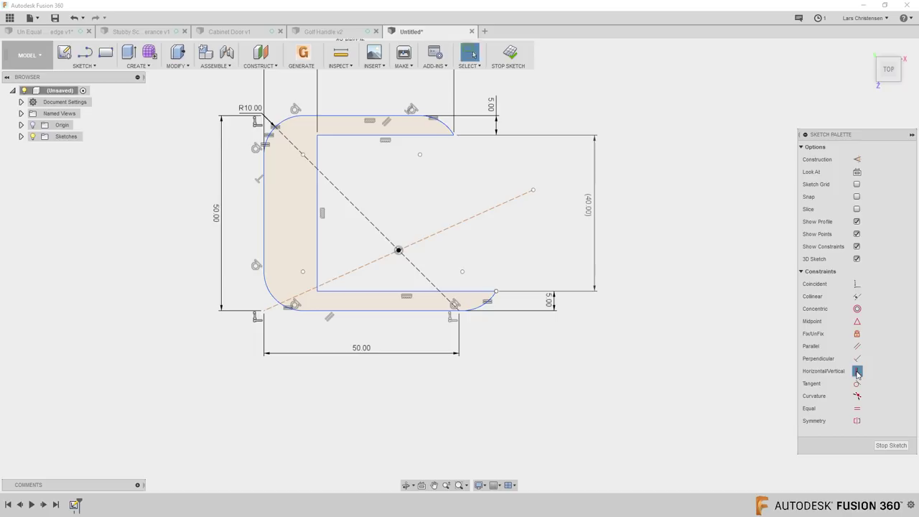
left_click(453, 134)
left_click(496, 292)
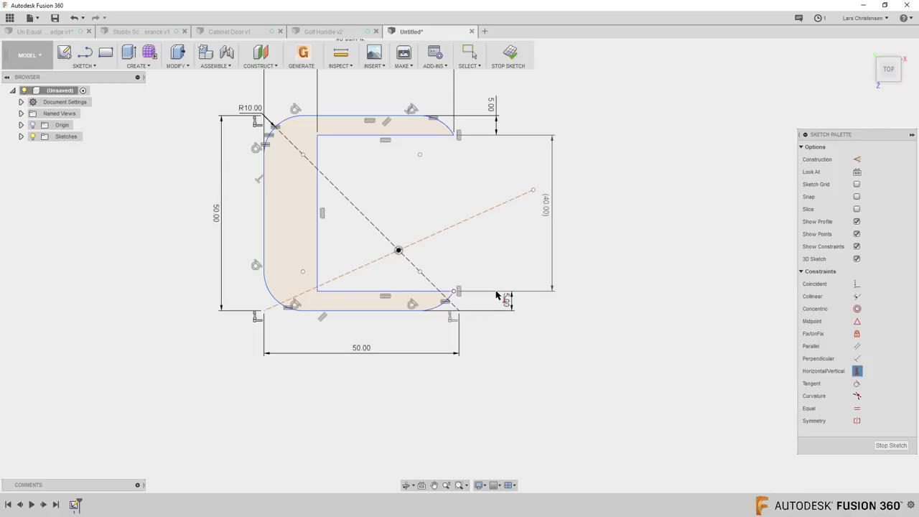
key("Escape")
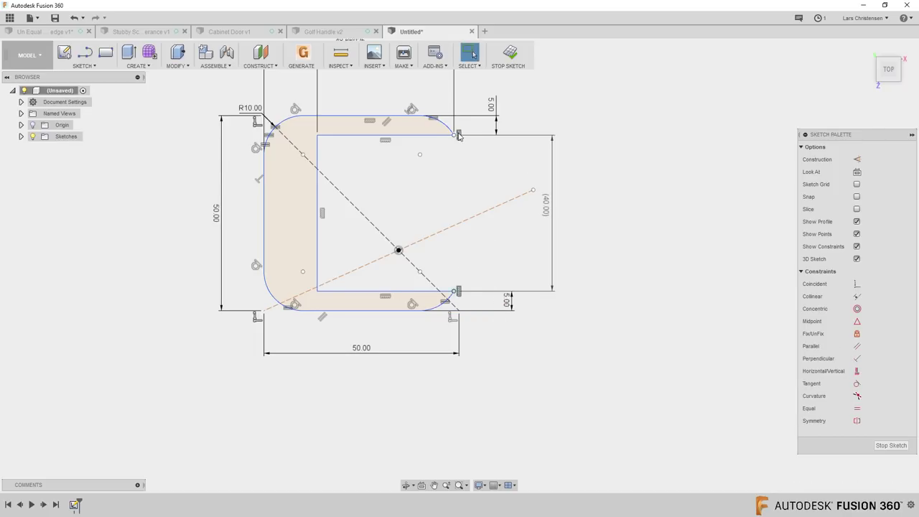
- Test the aligned profile for remaining freedom by moving the upper arm's open endpoint, and undo the move
key("ctrl+z")
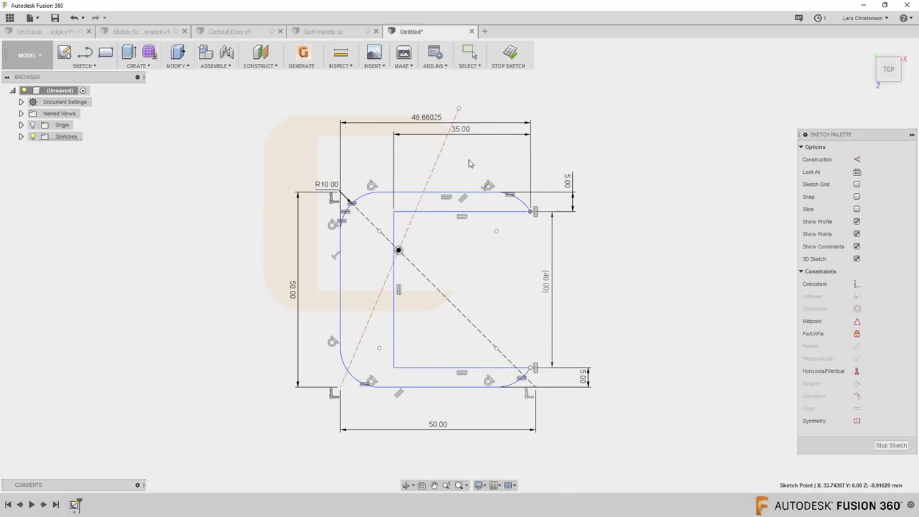
key("ctrl+z")
key("ctrl+z")
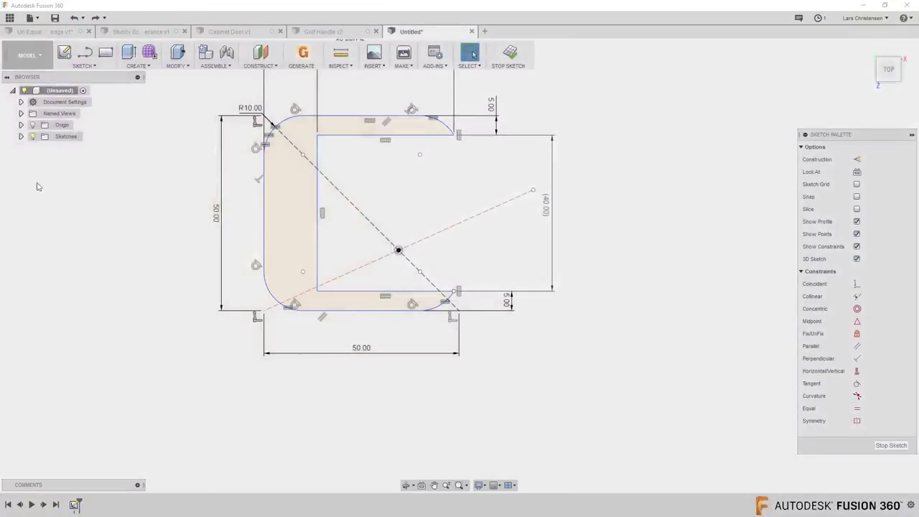
- Switch to the stubby screwdriver assembly design and show the screwdriver in its box to inspect the fit, hiding it again when done
left_click(136, 33)
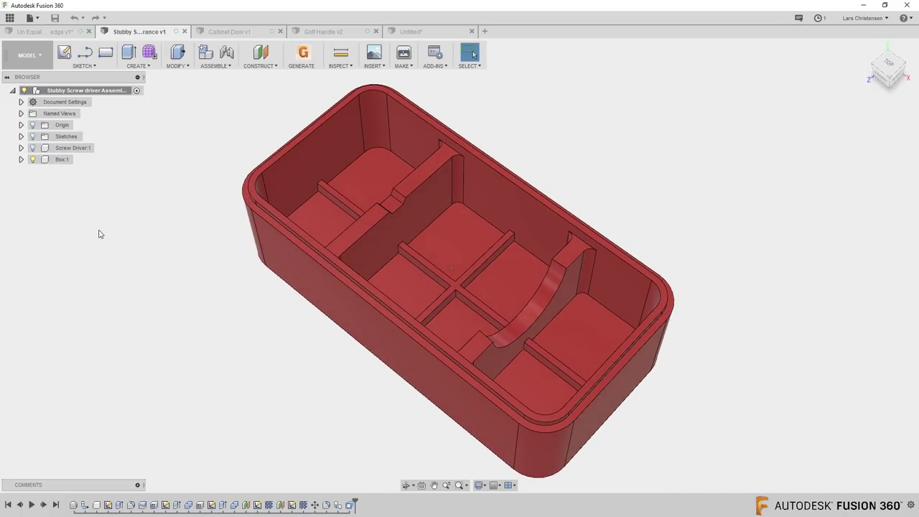
left_click(32, 147)
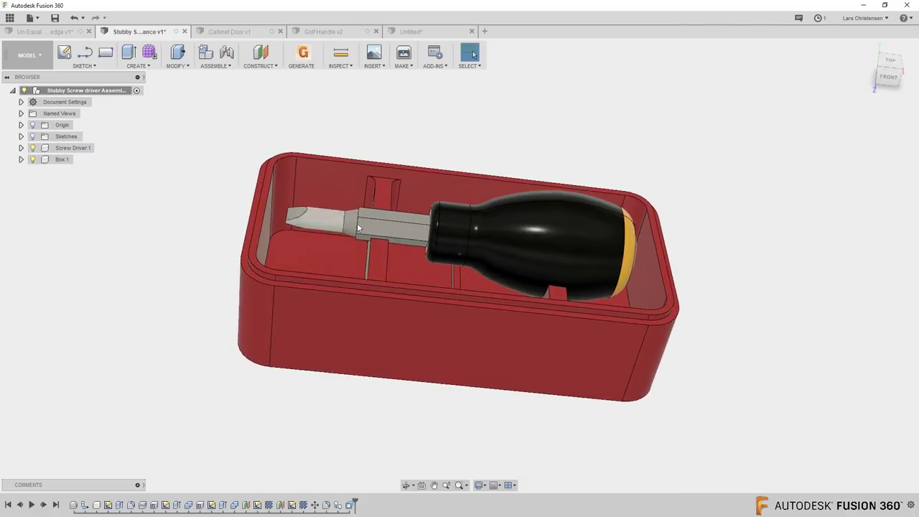
left_click(32, 147)
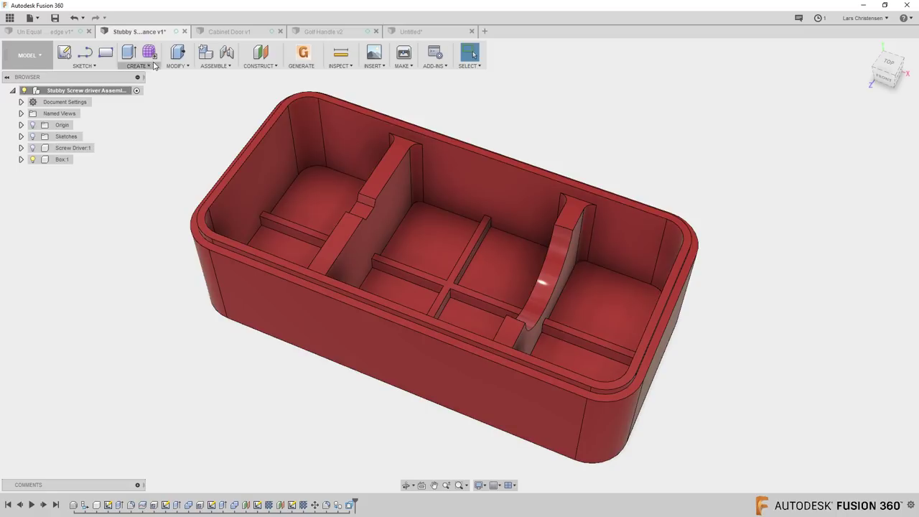
left_click(175, 66)
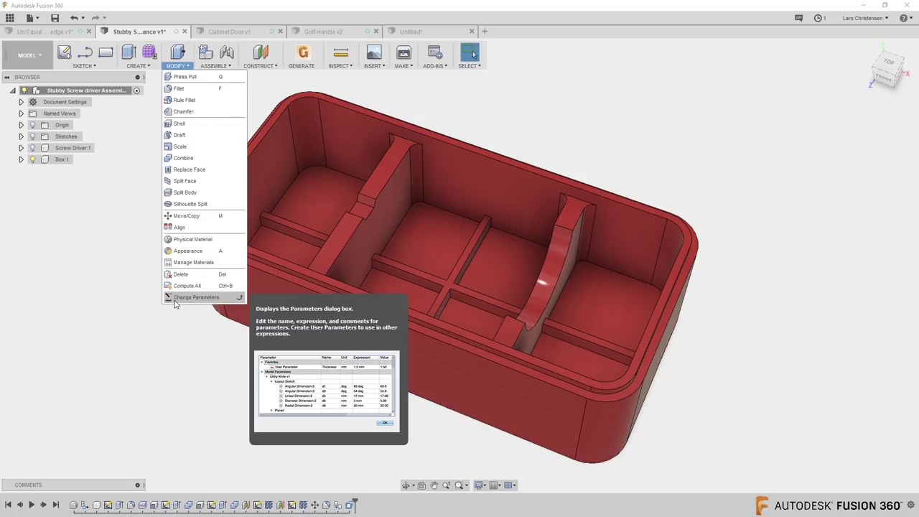
left_click(134, 348)
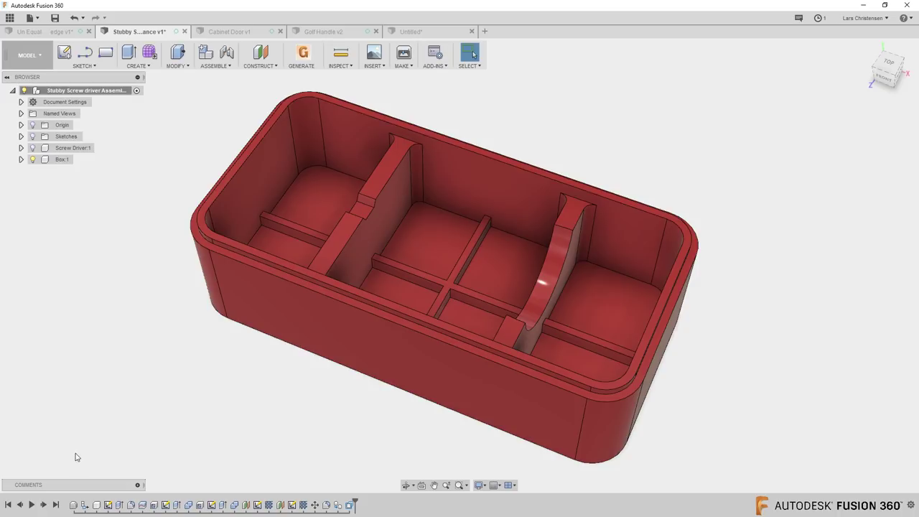
- Open the box's base rectangle sketch for editing and move its 120 mm length dimension farther from the rectangle
left_click(109, 506)
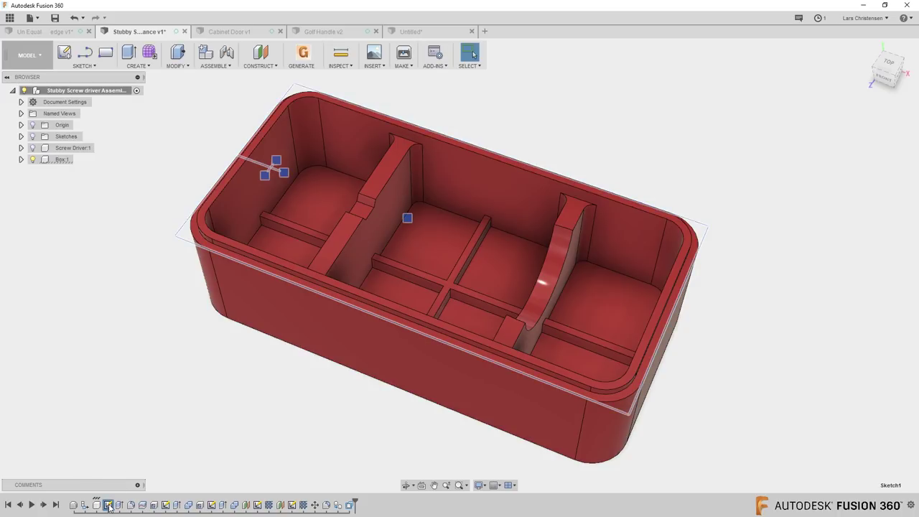
right_click(109, 506)
left_click(123, 412)
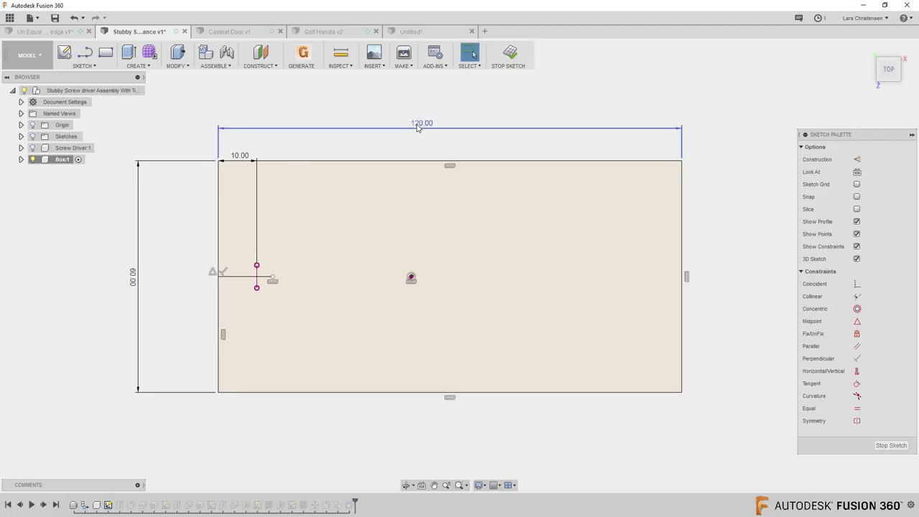
left_click_drag(417, 127, 447, 119)
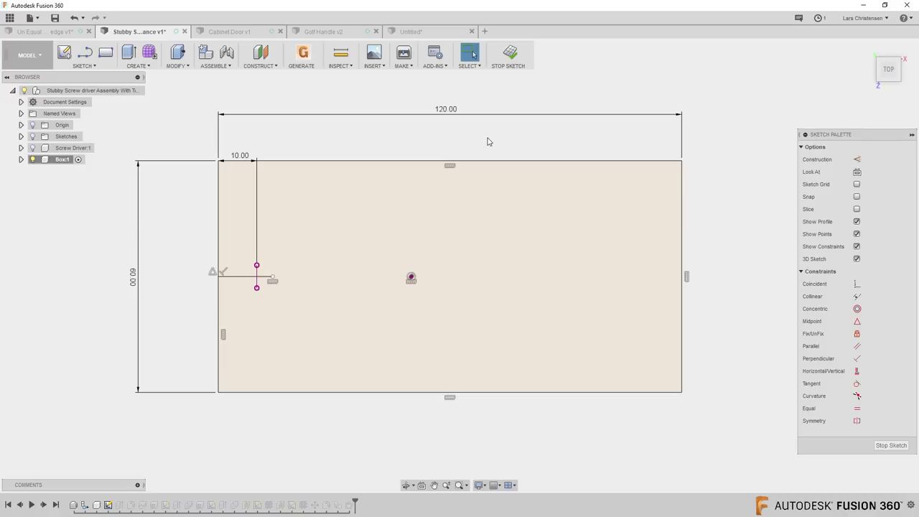
- Examine the design's parameters list, close it, and finish the sketch
left_click(172, 69)
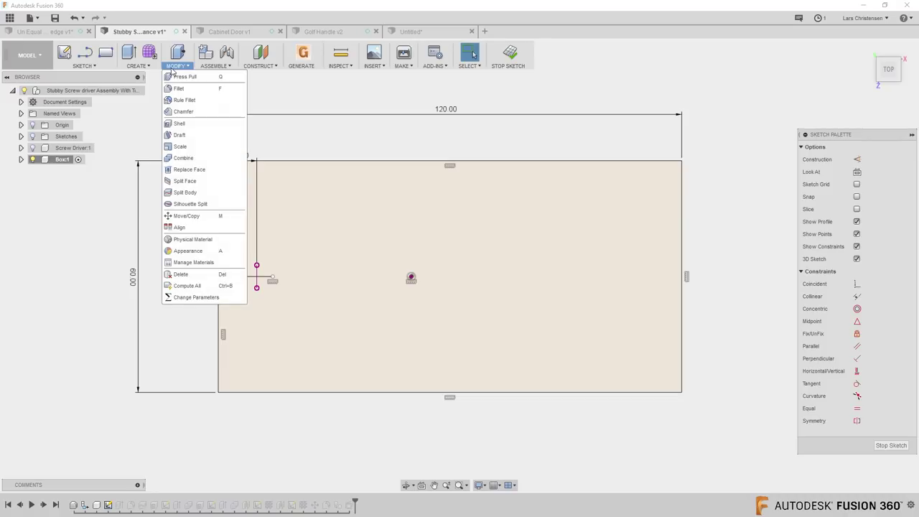
left_click(195, 297)
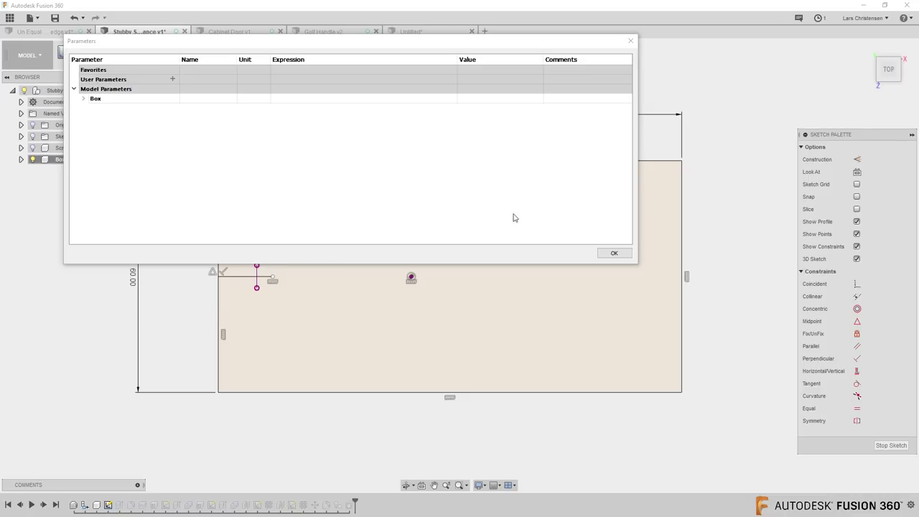
left_click(614, 253)
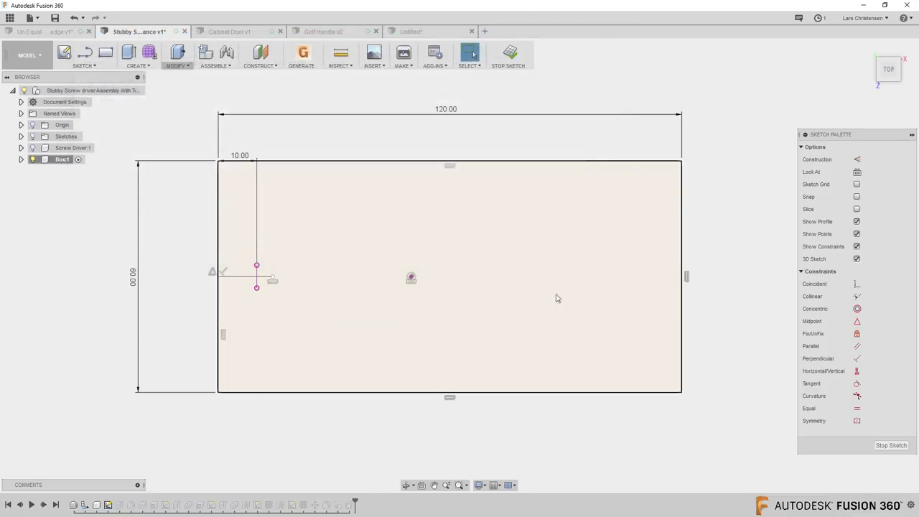
left_click(891, 445)
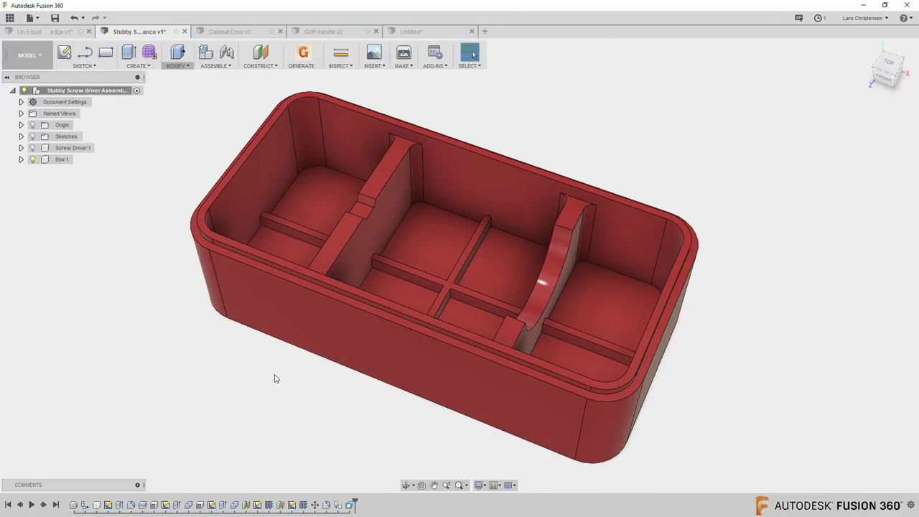
- Try a uniform Scale of the whole box with a factor such as 1.2, and leave the command without applying it
left_click(179, 65)
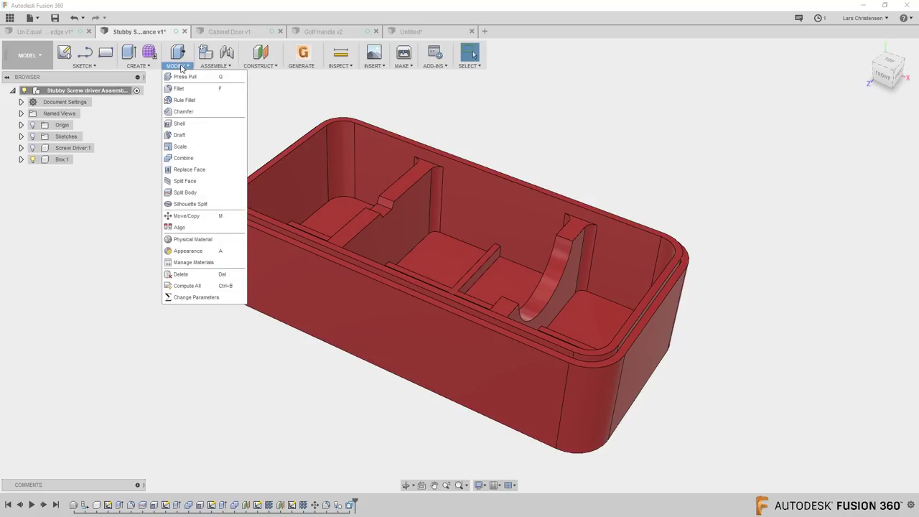
left_click(184, 148)
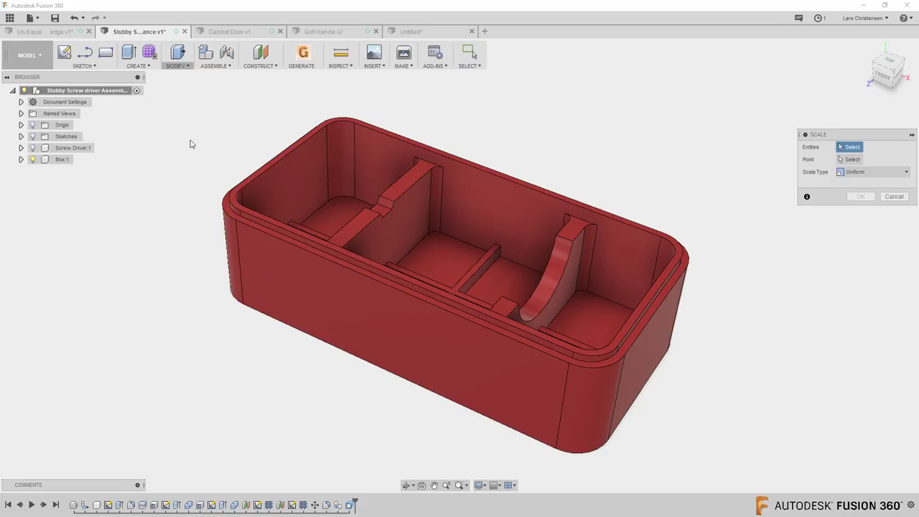
left_click(178, 65)
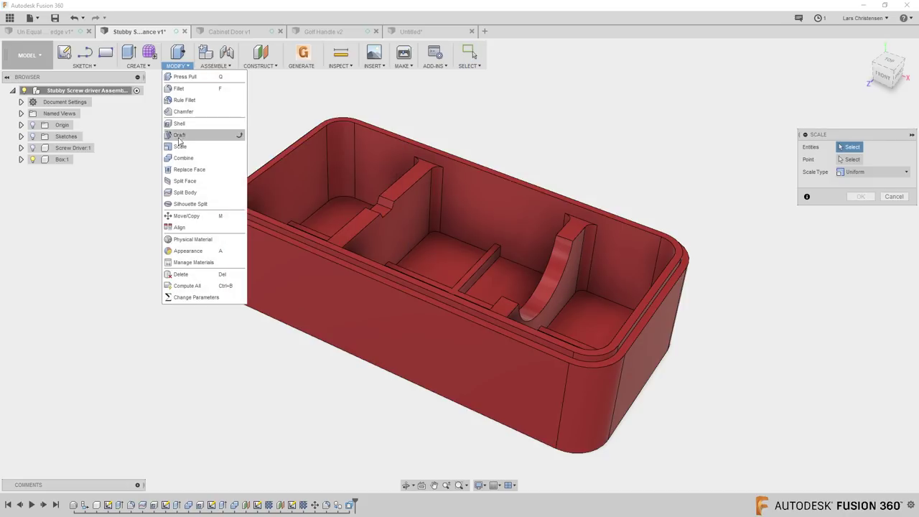
left_click(505, 100)
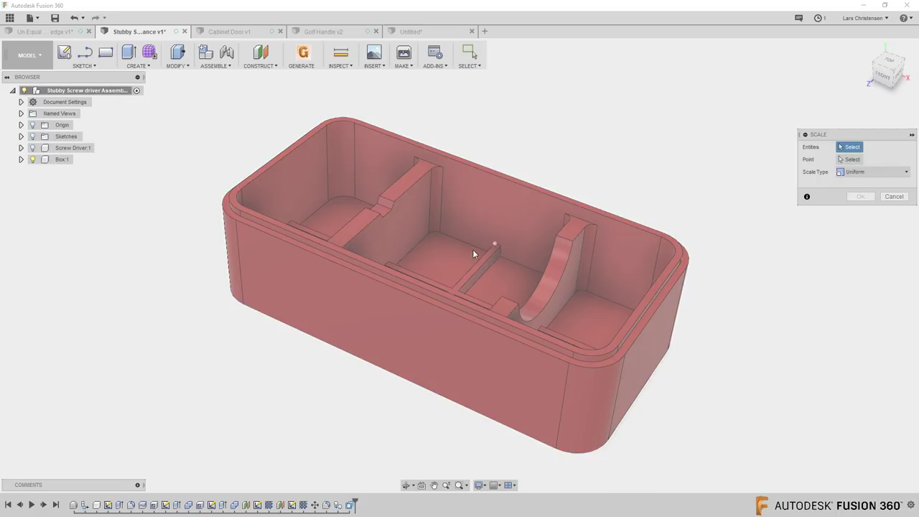
left_click(445, 253)
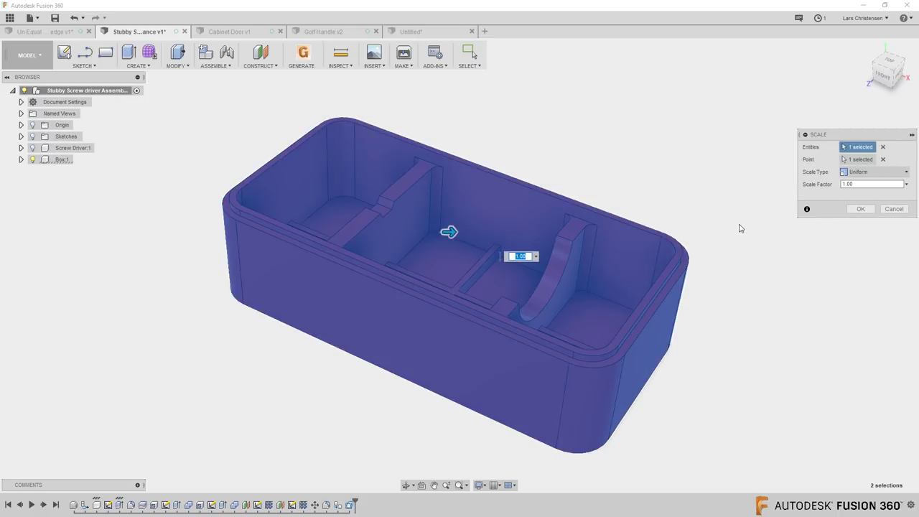
left_click(851, 185)
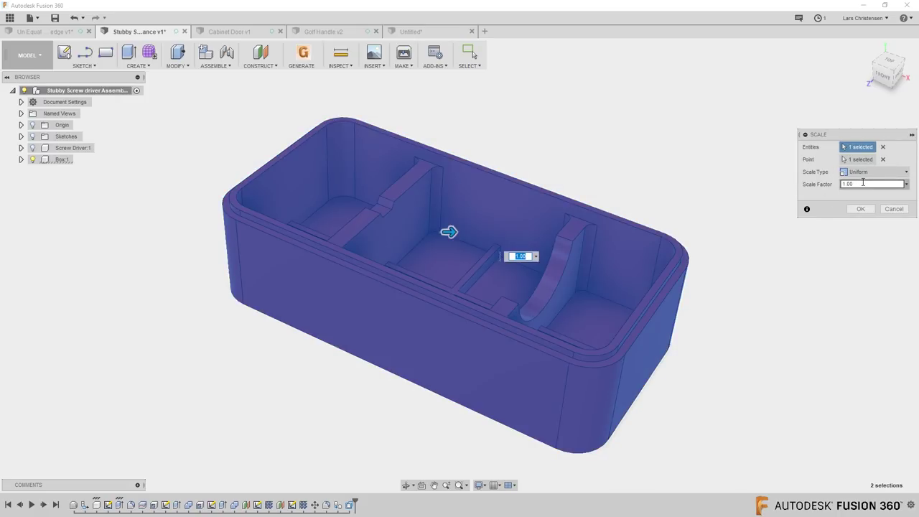
left_click(862, 184)
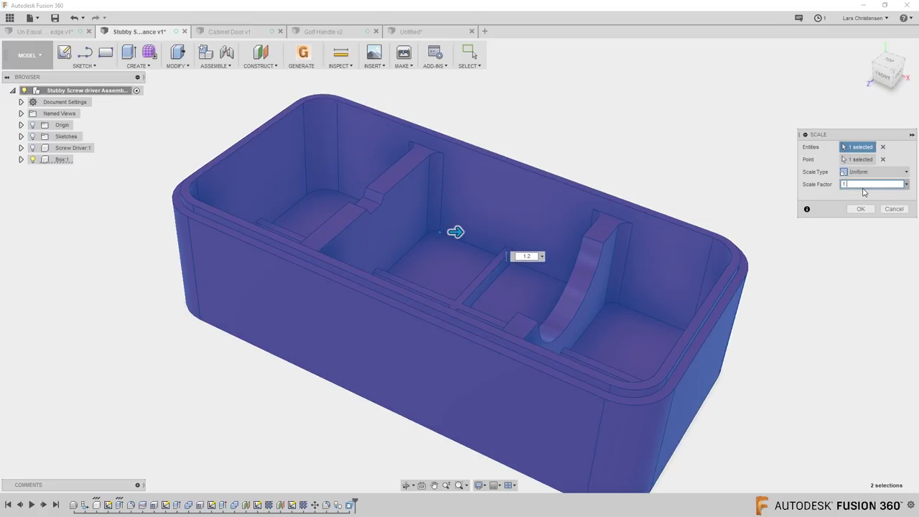
type(".8")
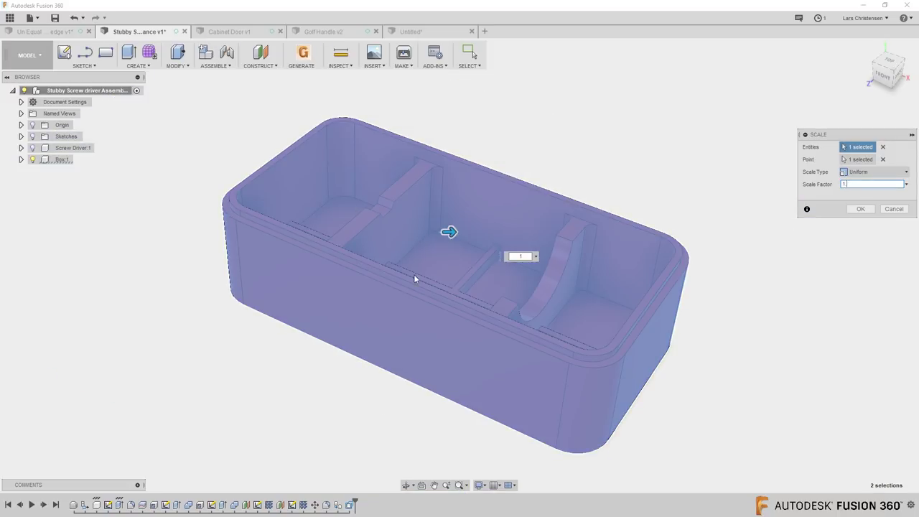
key("Return")
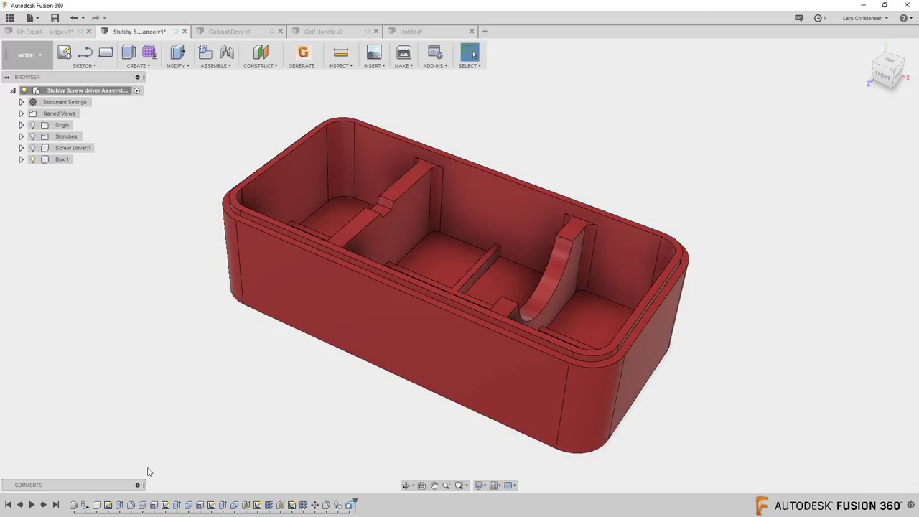
- Open the box's base rectangle sketch for editing and add a user parameter named Tolerance in mm with the expression .2
right_click(107, 505)
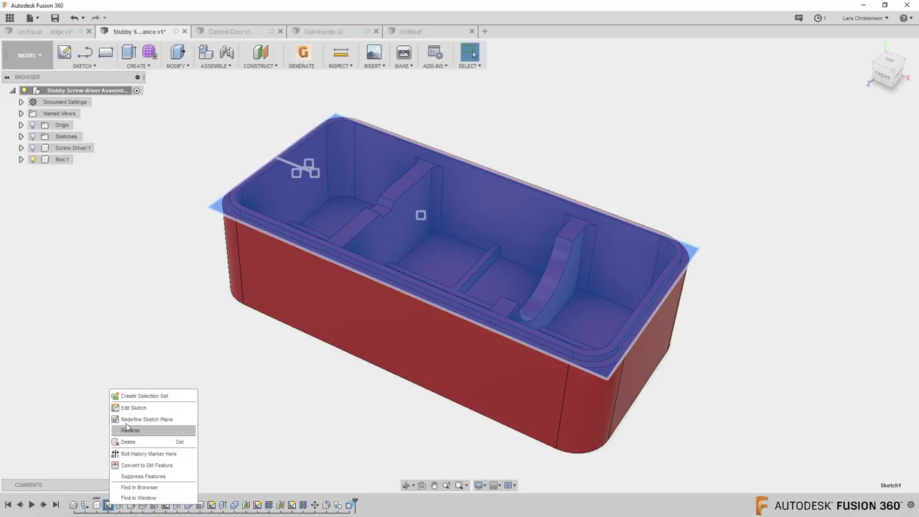
left_click(129, 409)
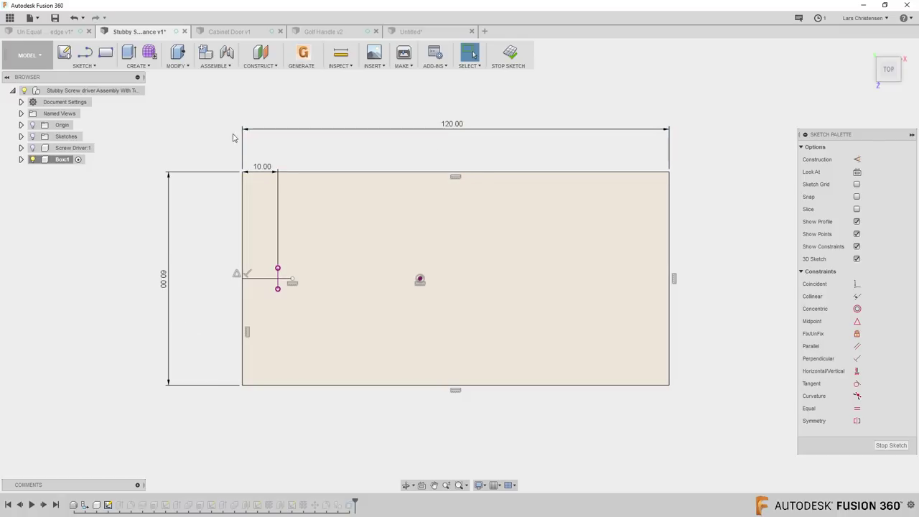
left_click(176, 66)
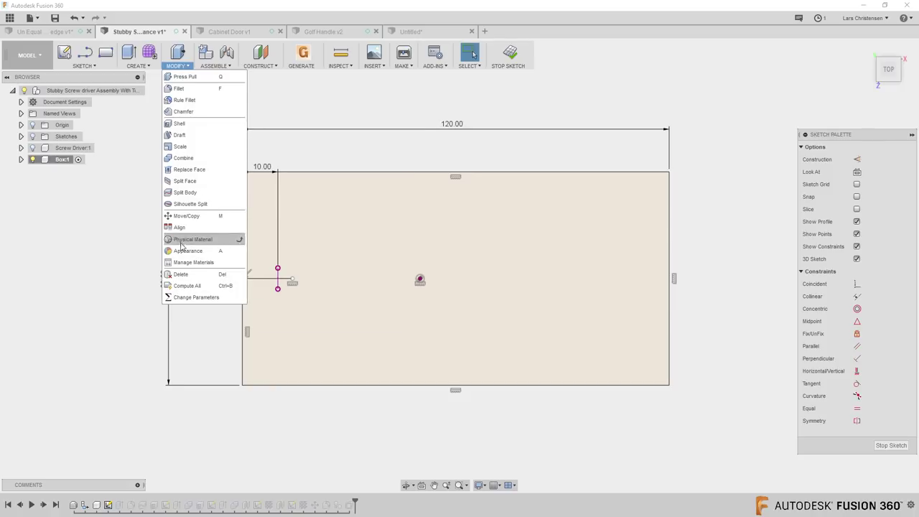
left_click(188, 297)
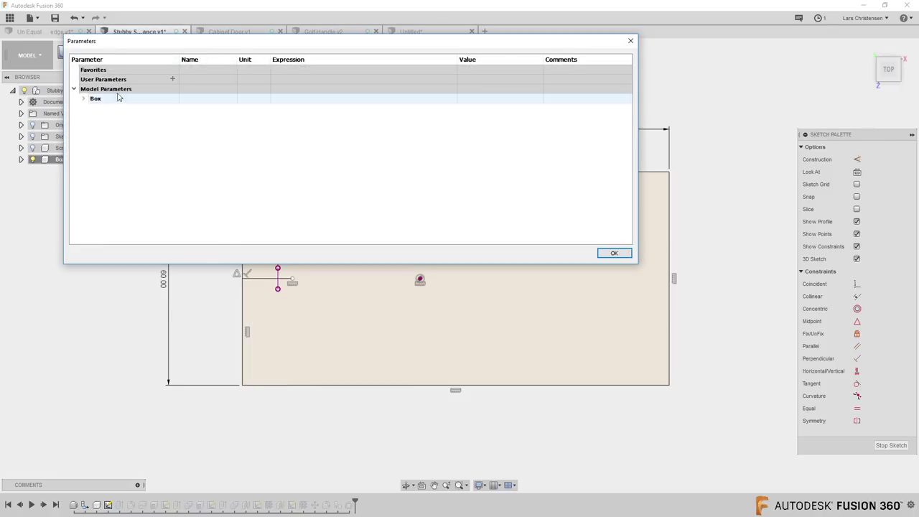
left_click(172, 80)
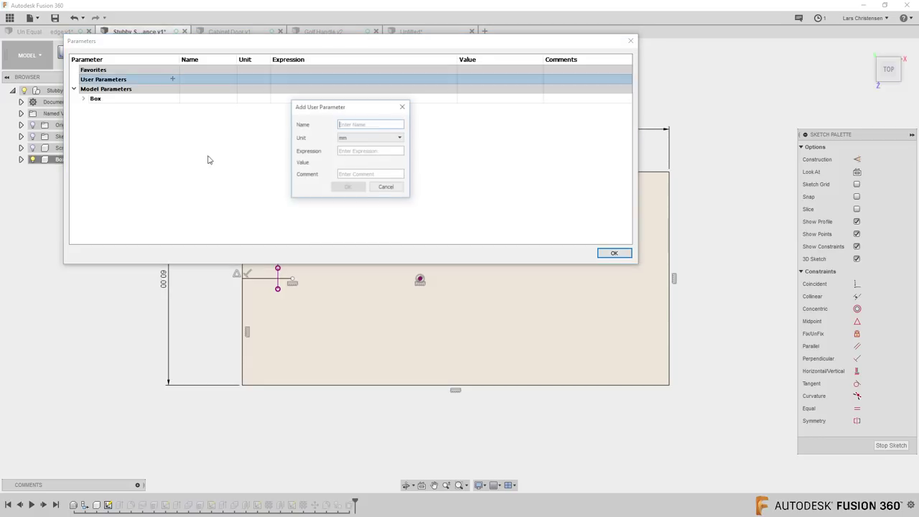
type("Tole")
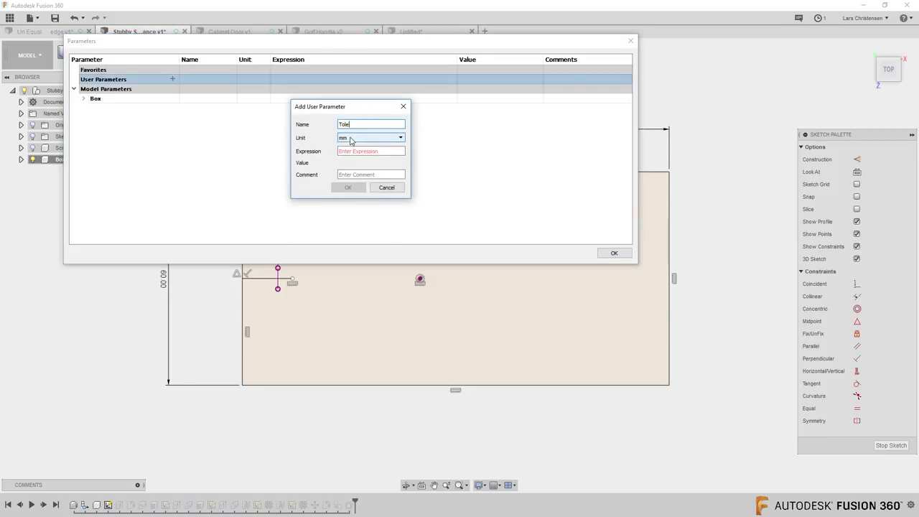
type("rance")
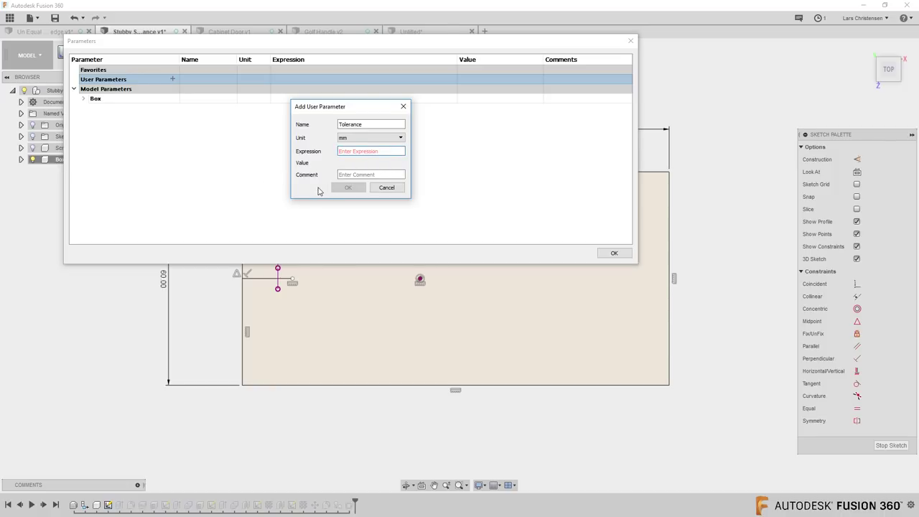
type(".2")
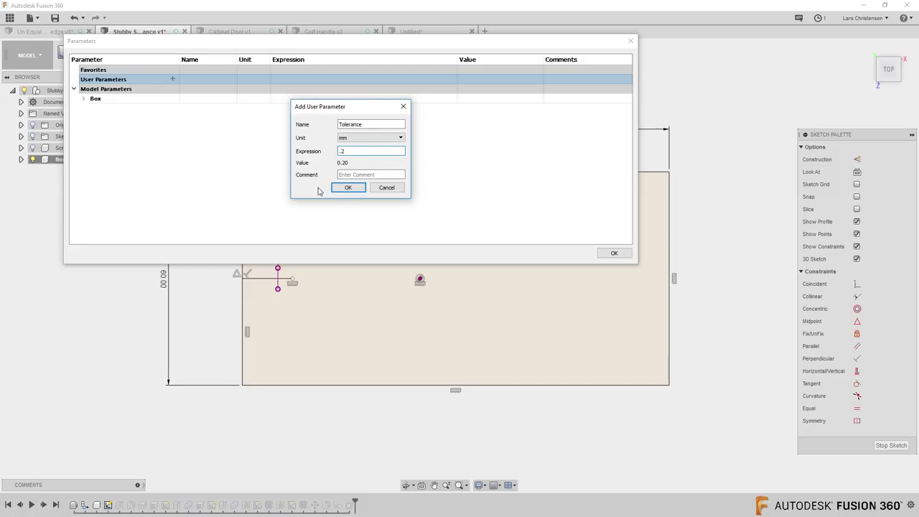
left_click(346, 187)
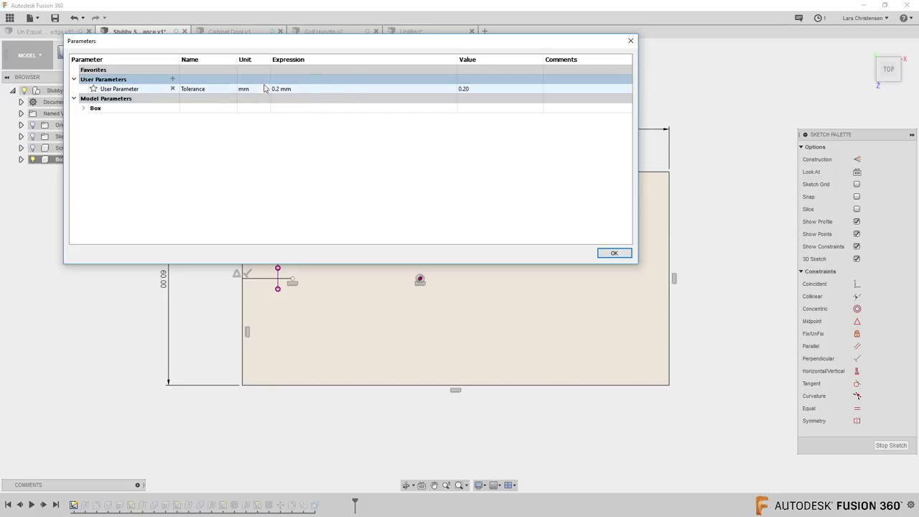
- Set the expression of Sketch1's 120 mm length parameter d1 to 120 mm + Tolerance
left_click_drag(351, 45, 552, 176)
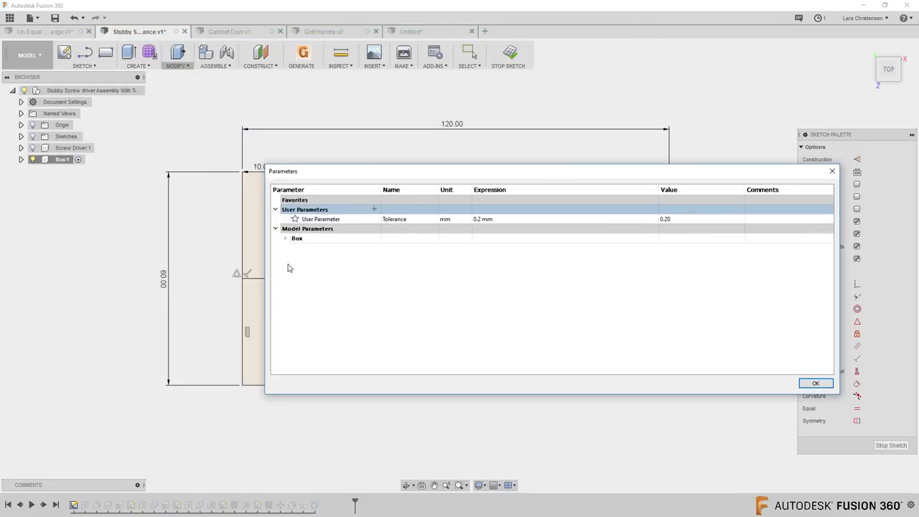
left_click(285, 239)
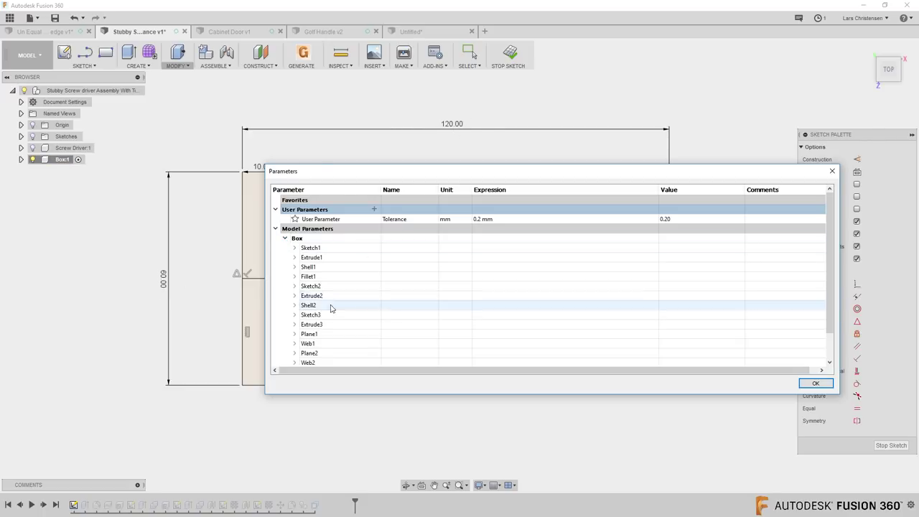
left_click(294, 248)
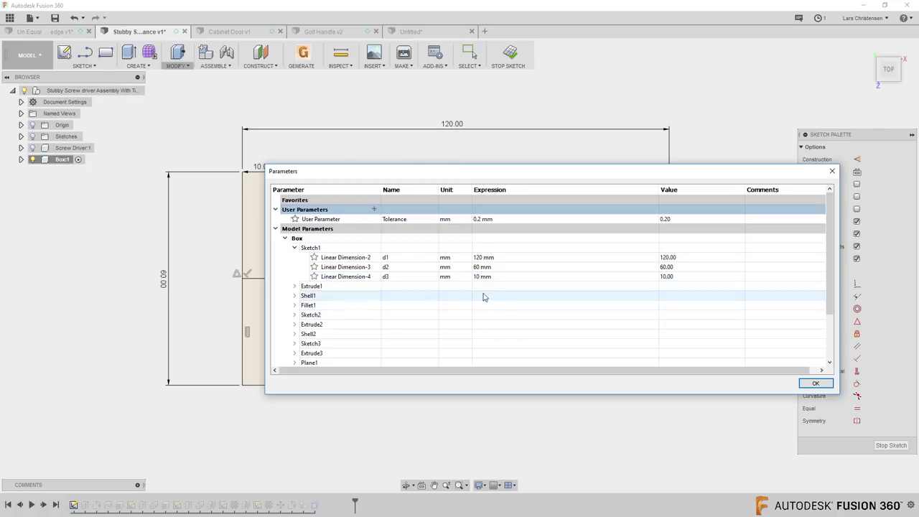
left_click(516, 257)
left_click(516, 257)
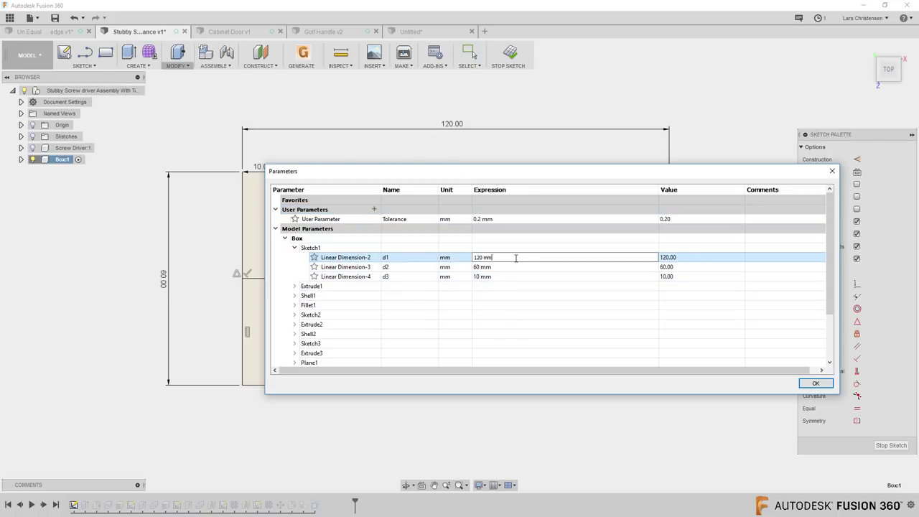
type("+t")
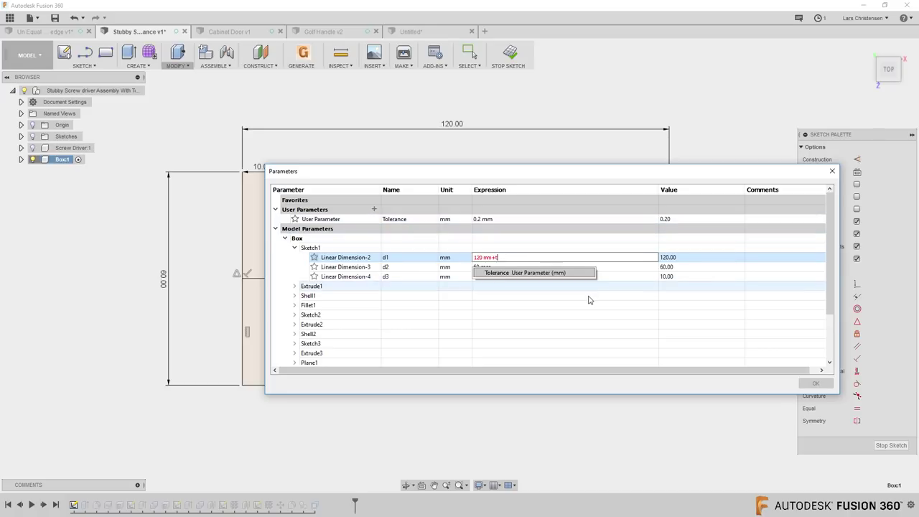
left_click(492, 274)
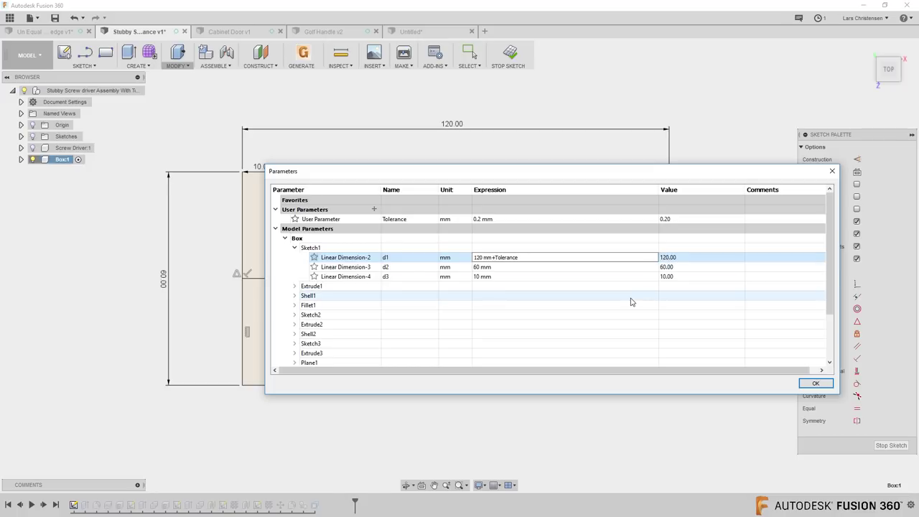
key("Return")
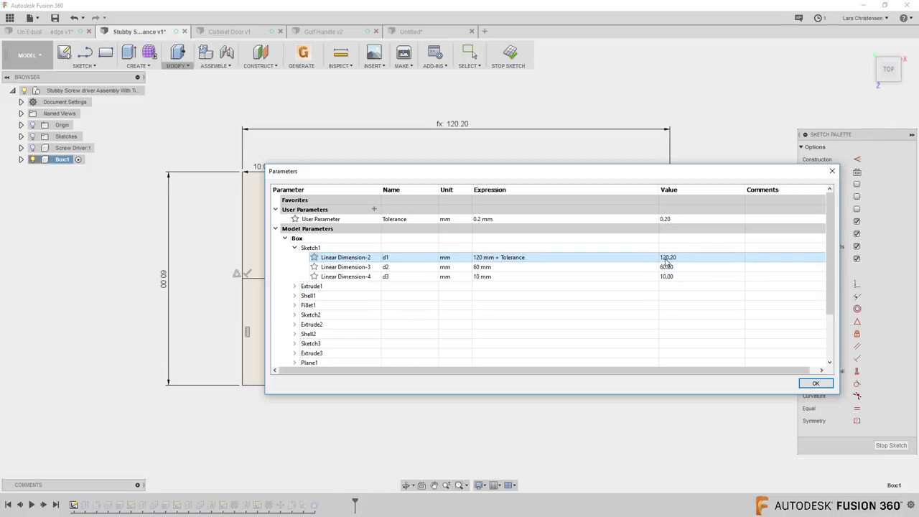
- Set the expression of Sketch1's 60 mm width parameter d2 to 60 mm + Tolerance
left_click(501, 269)
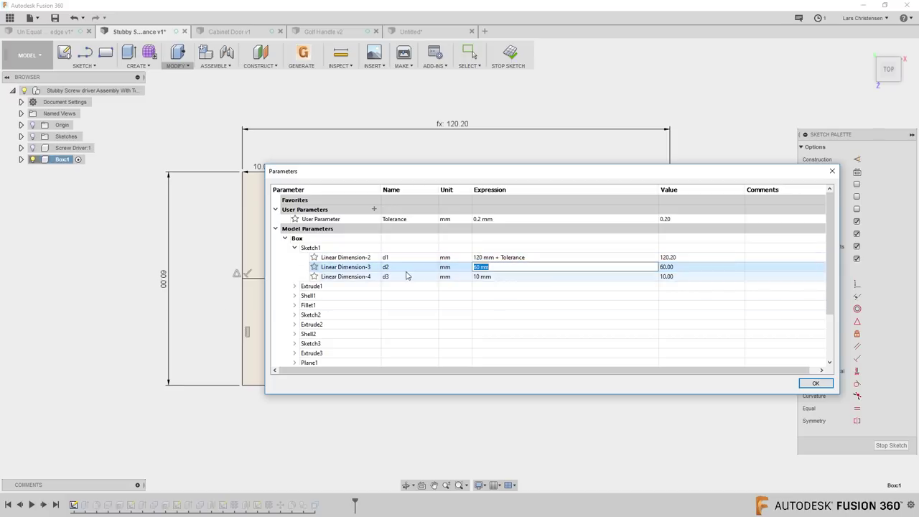
left_click(508, 267)
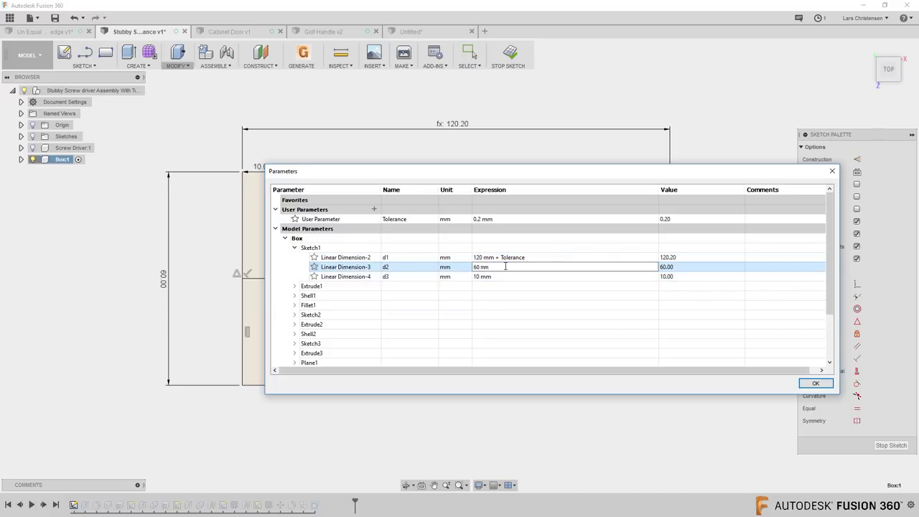
type("+t")
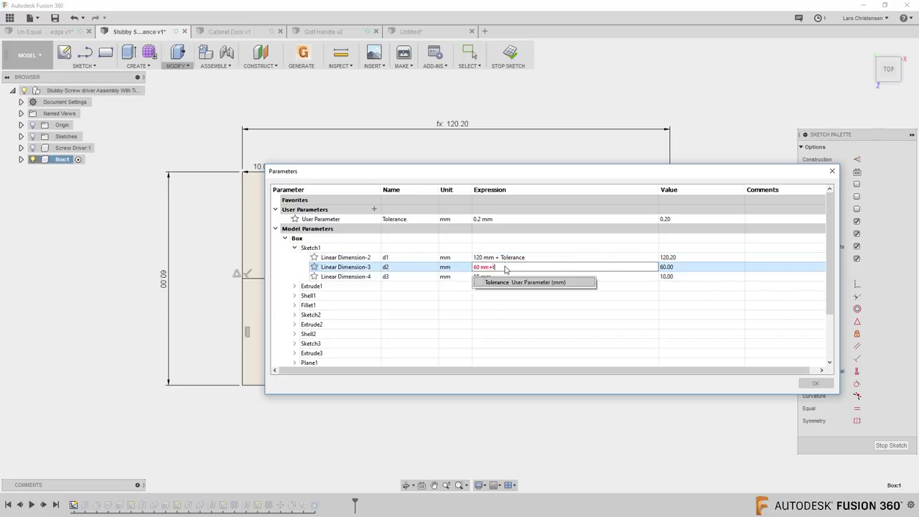
left_click(527, 281)
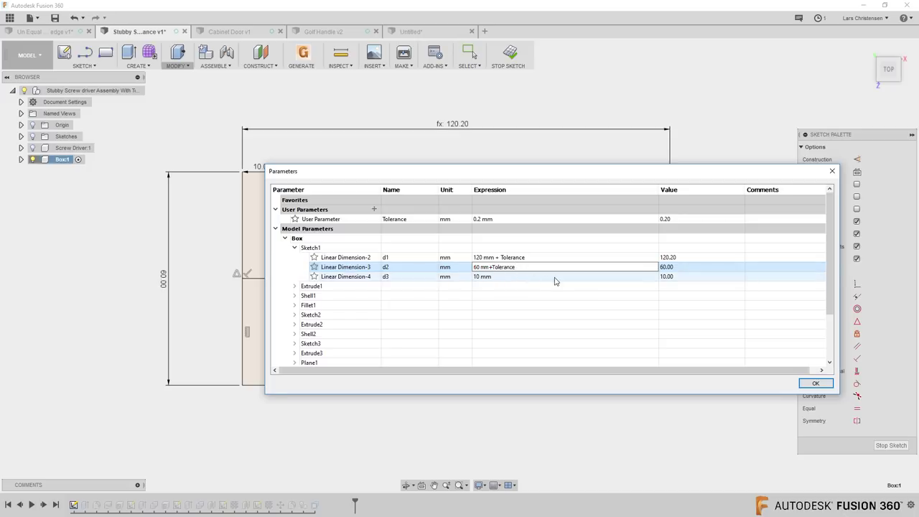
key("Return")
- Set the Tolerance user parameter to 0 mm
left_click(483, 219)
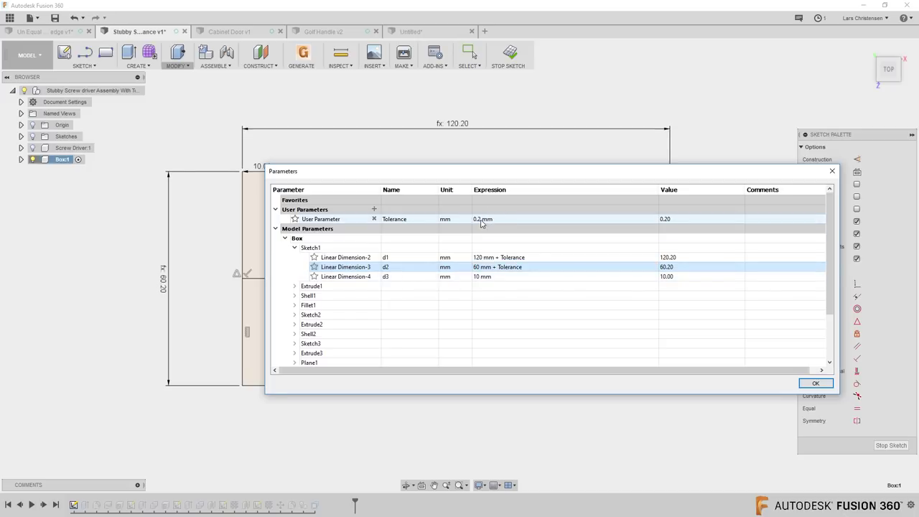
left_click(483, 219)
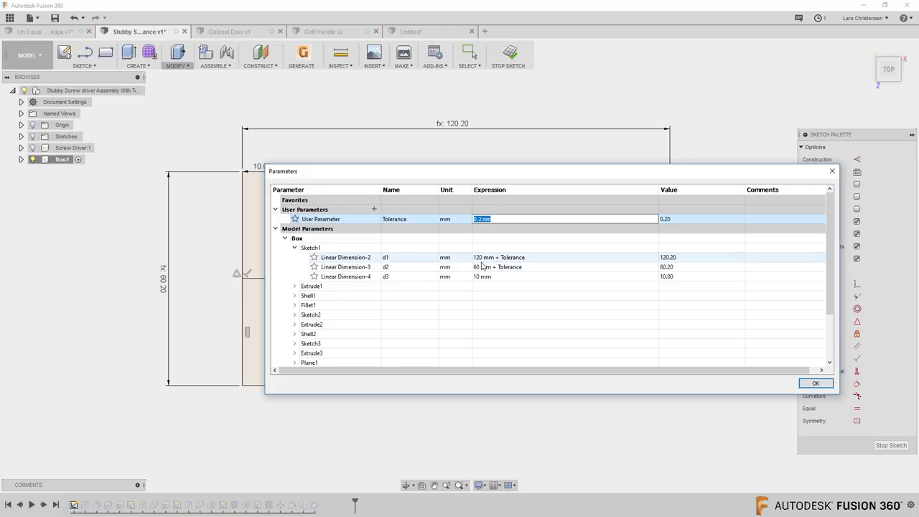
type("0.")
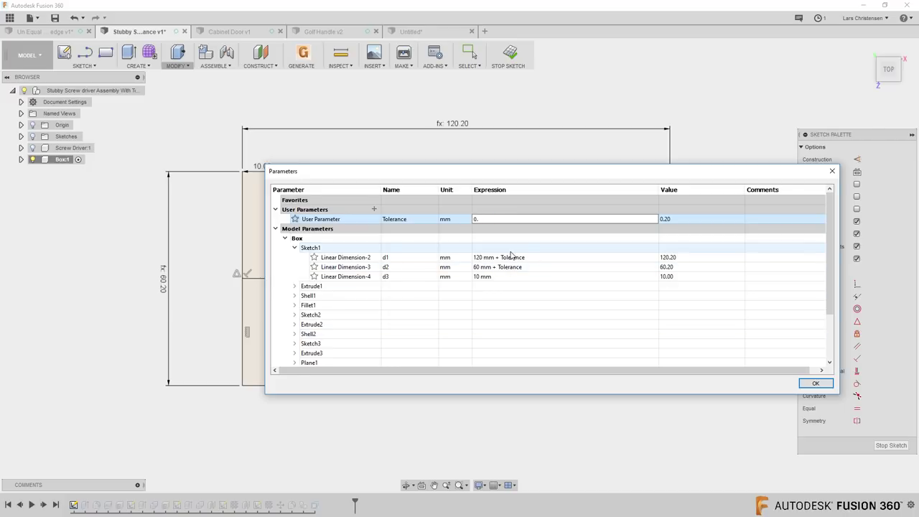
key("Return")
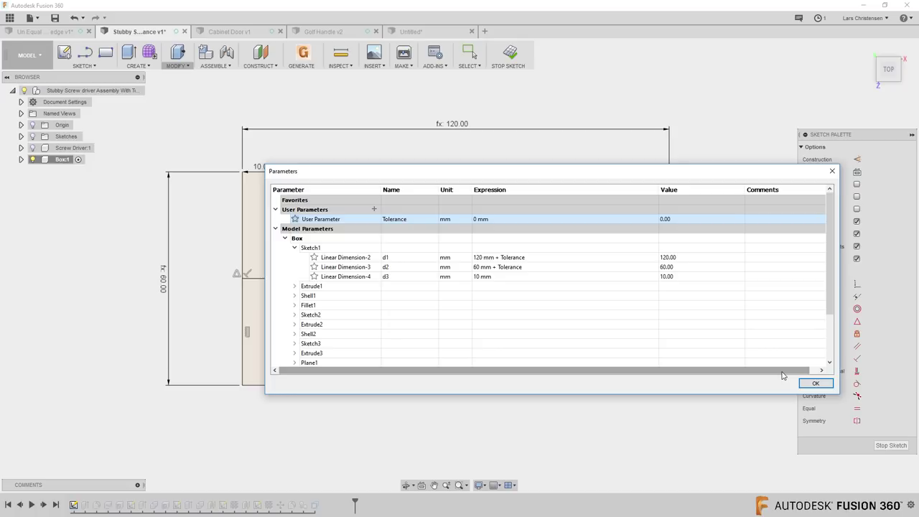
- Collapse the model parameters list and try a Tolerance value of 0.15 mm
left_click(275, 228)
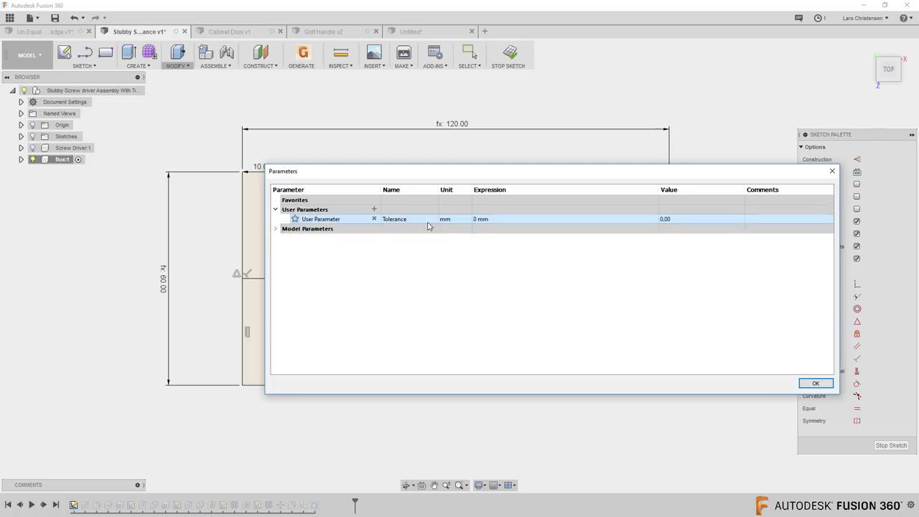
double_click(498, 219)
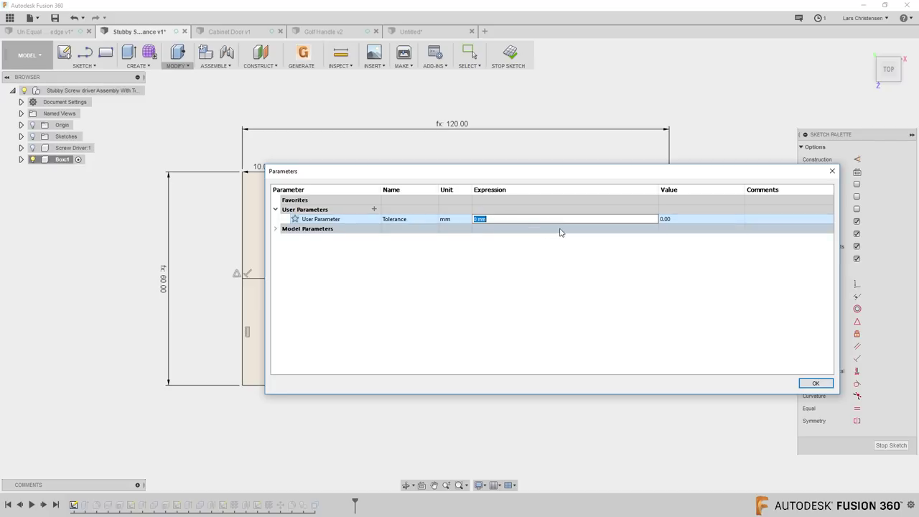
type(".15")
key("Return")
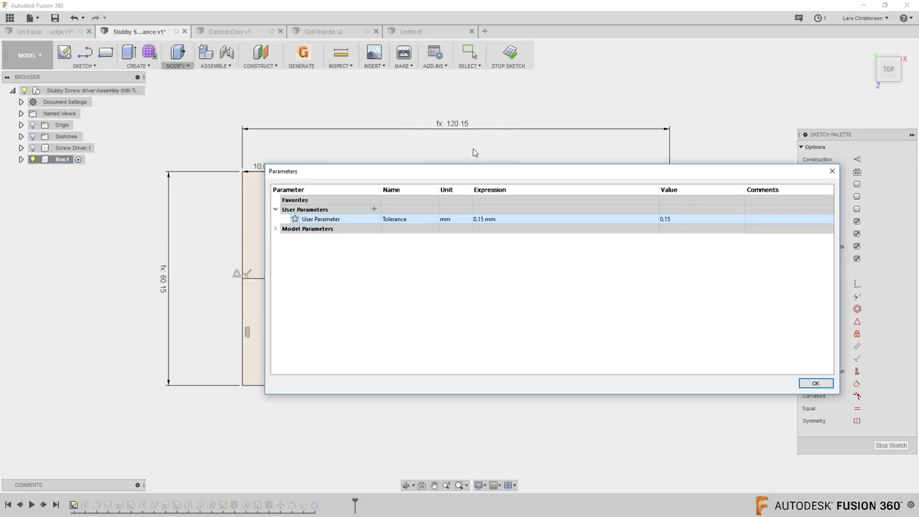
- Reset the Tolerance user parameter to 0 mm, then close the parameters and finish the sketch
left_click(481, 219)
key("BackSpace")
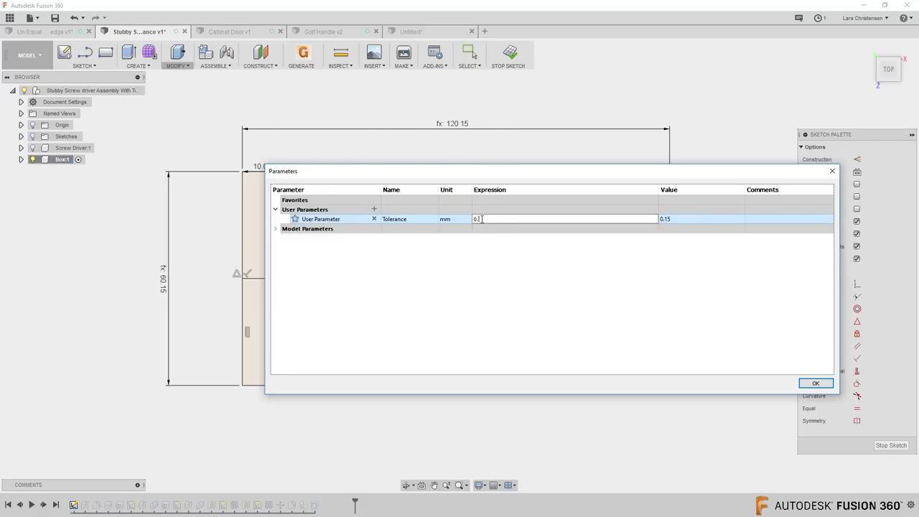
type("0")
key("Return")
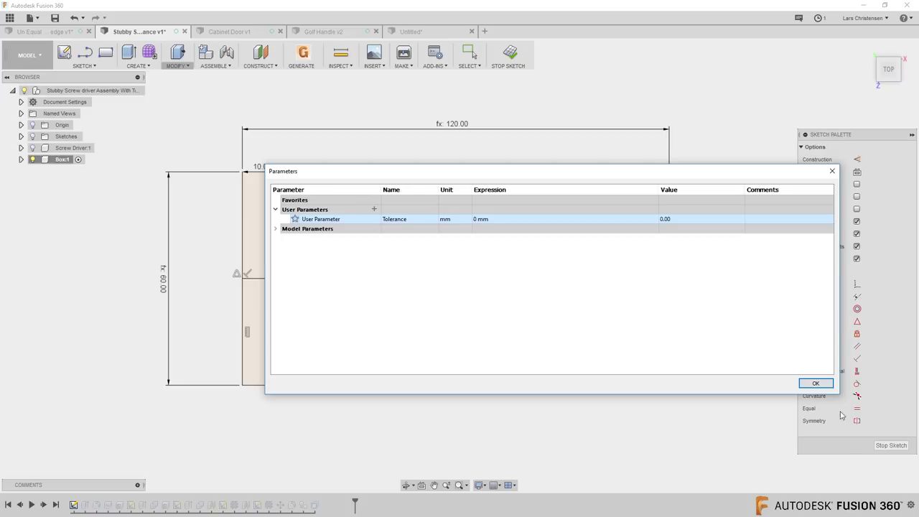
left_click(815, 384)
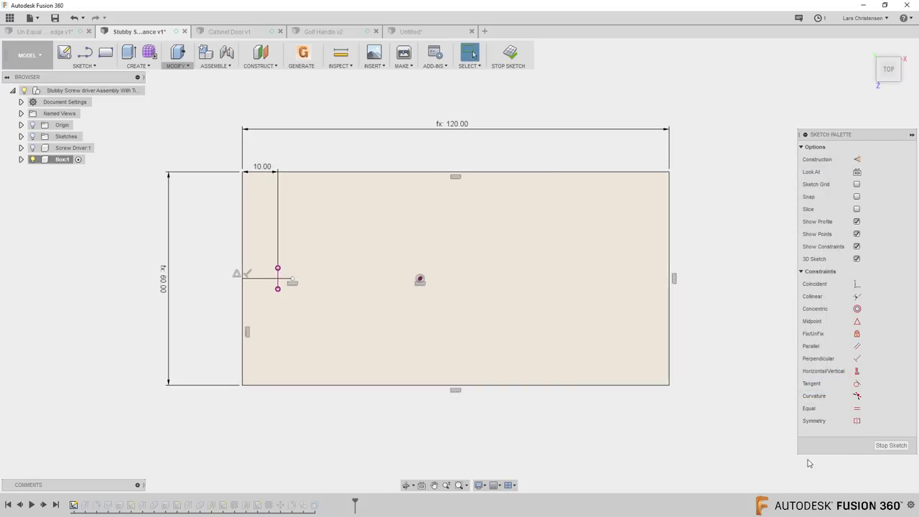
left_click(891, 446)
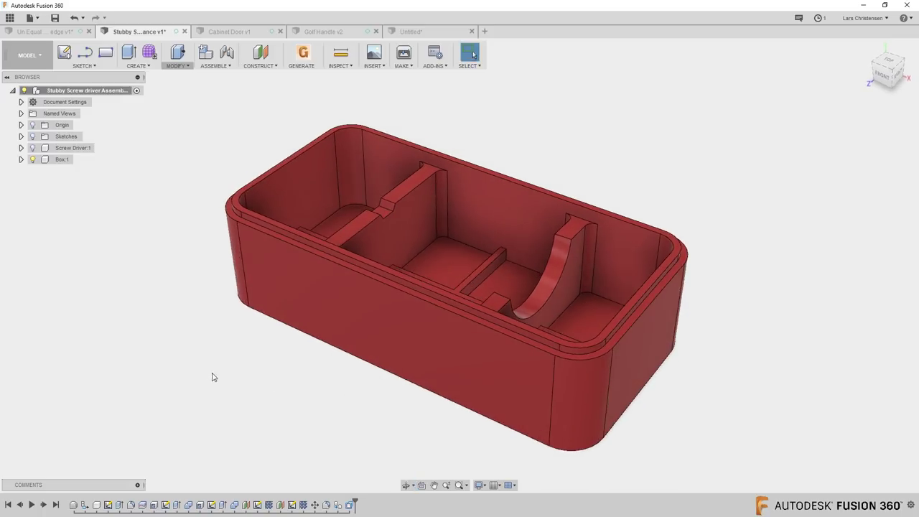
- Show the screwdriver in the box to check how it sits in the dividers, and hide it again
left_click(32, 148)
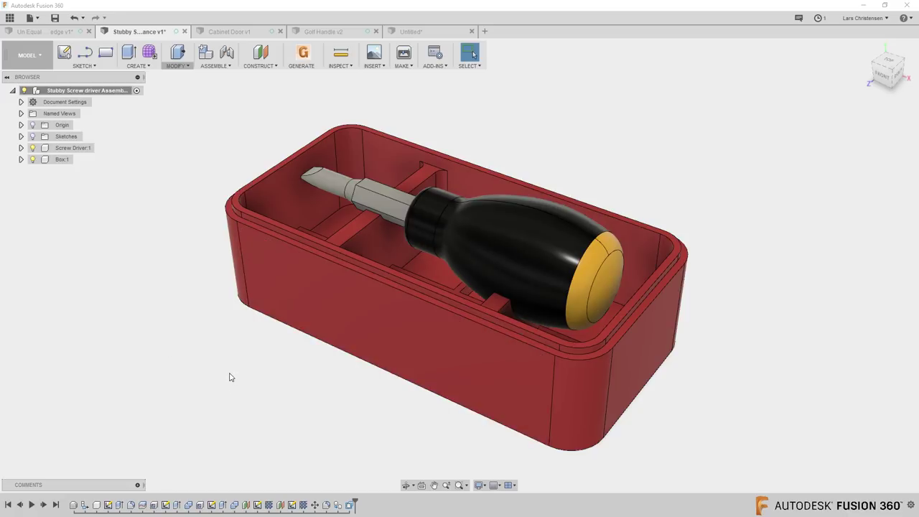
left_click(32, 148)
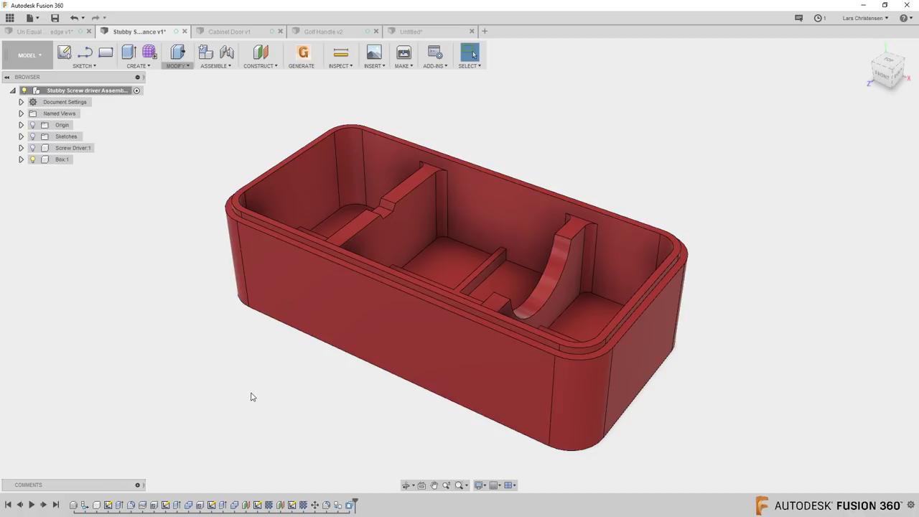
key("q")
left_click(540, 298)
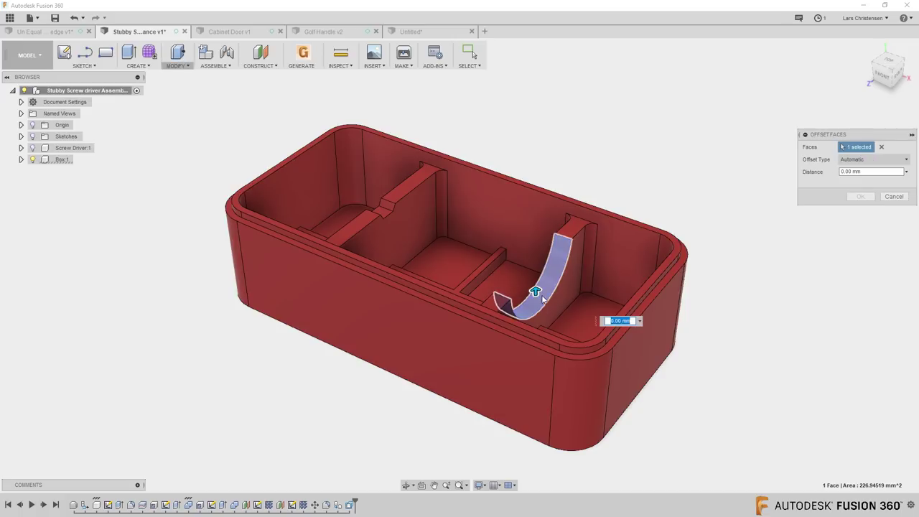
mouse_move(542, 299)
left_mouse_down()
mouse_move(536, 265)
mouse_move(537, 290)
left_mouse_up()
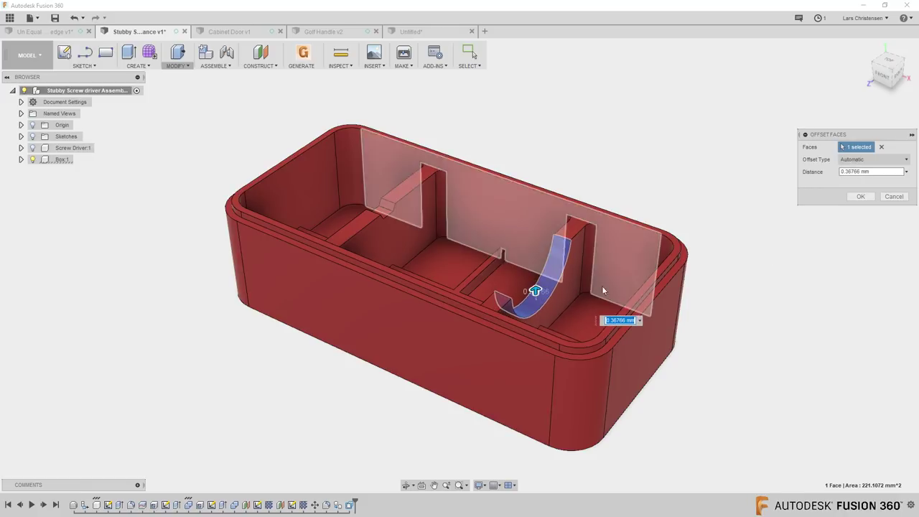
left_click(878, 172)
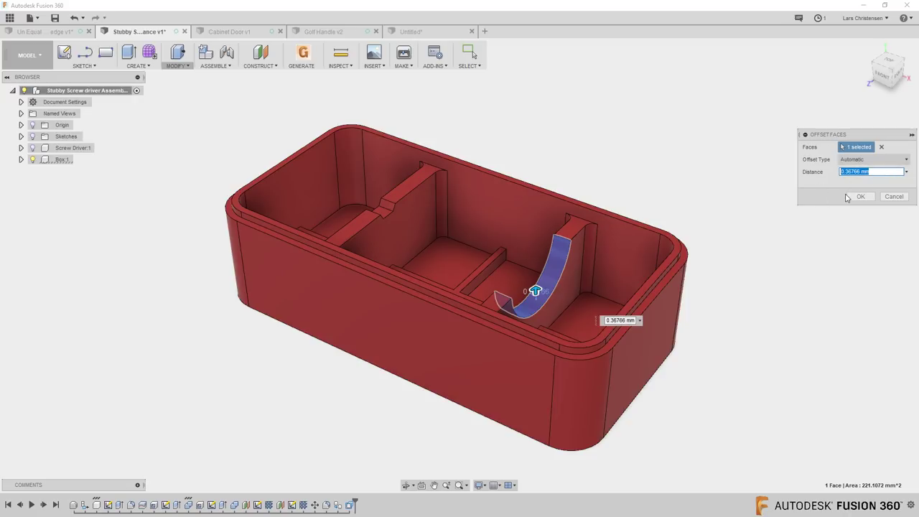
type("t")
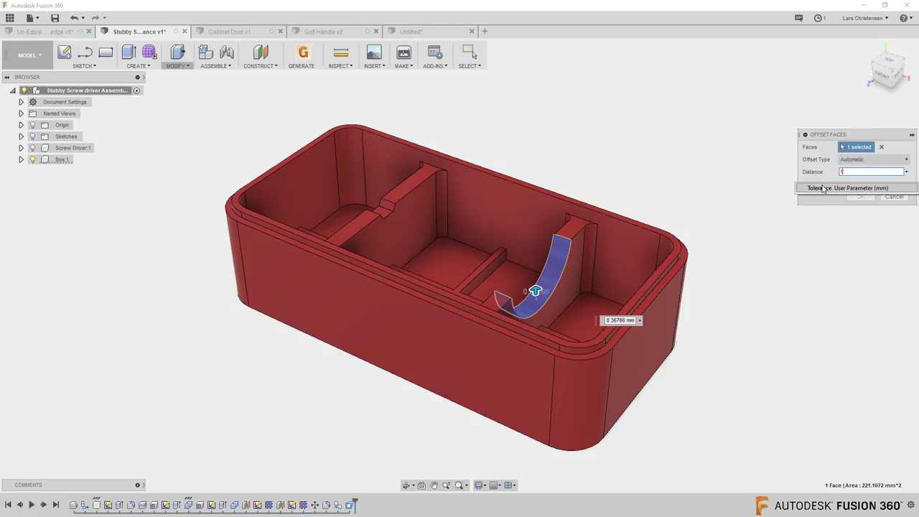
left_click(823, 188)
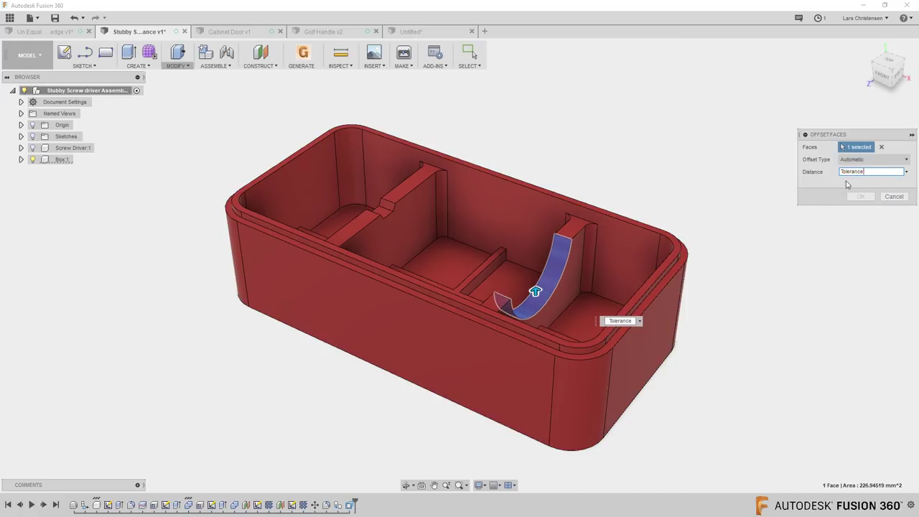
left_click(895, 197)
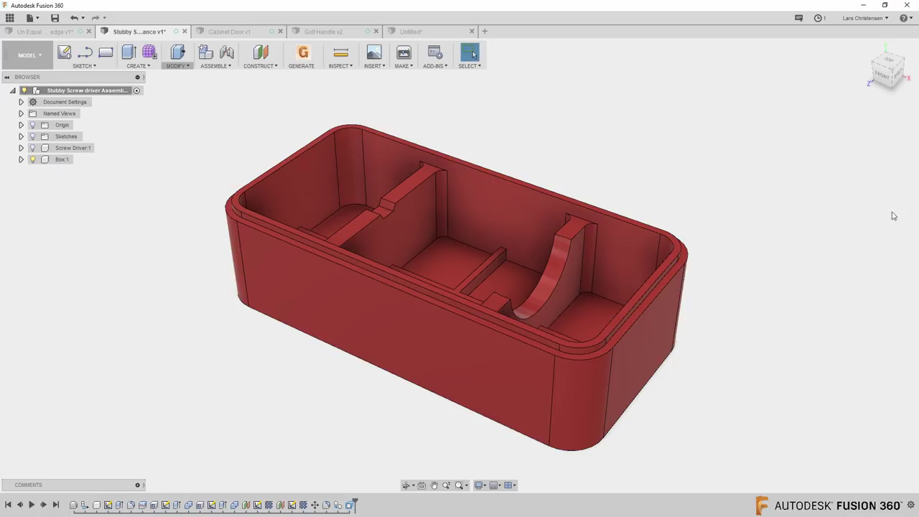
- Set the Tolerance user parameter to 0.1 mm and close the parameters
left_click(185, 66)
left_click(185, 297)
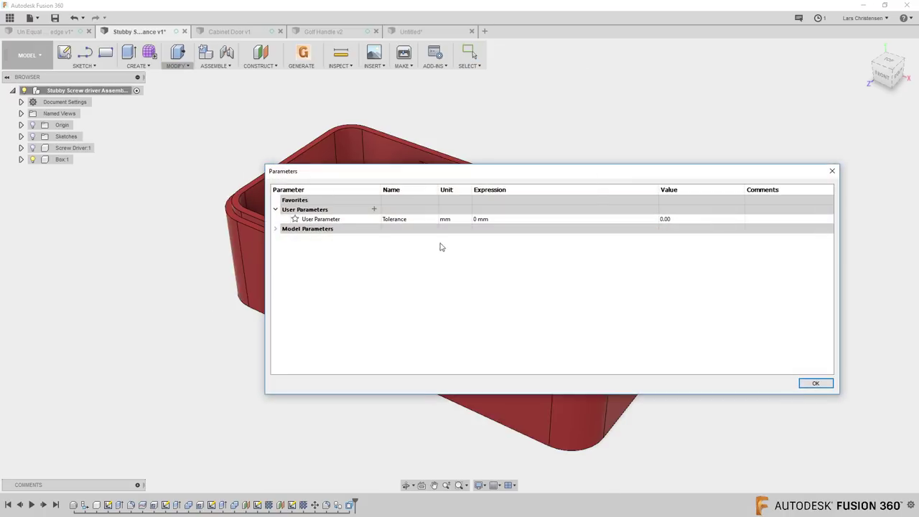
left_click(481, 219)
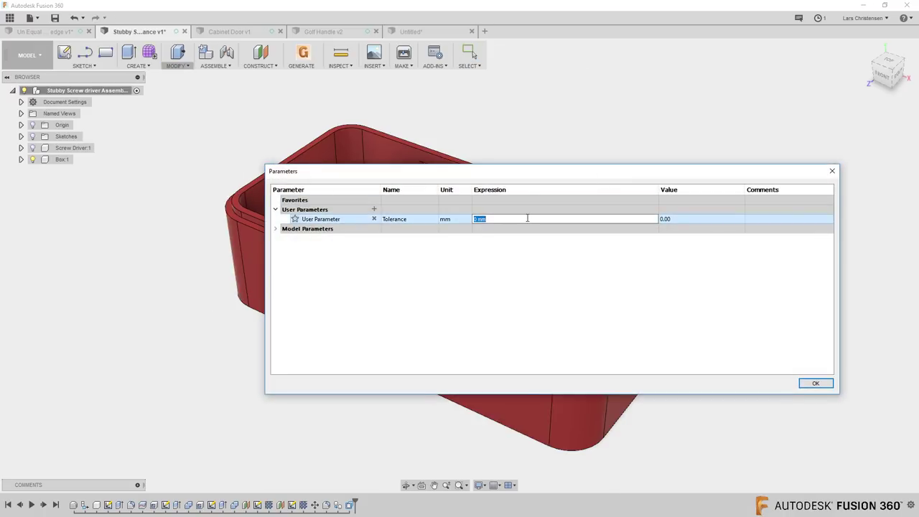
type(".1")
left_click(812, 384)
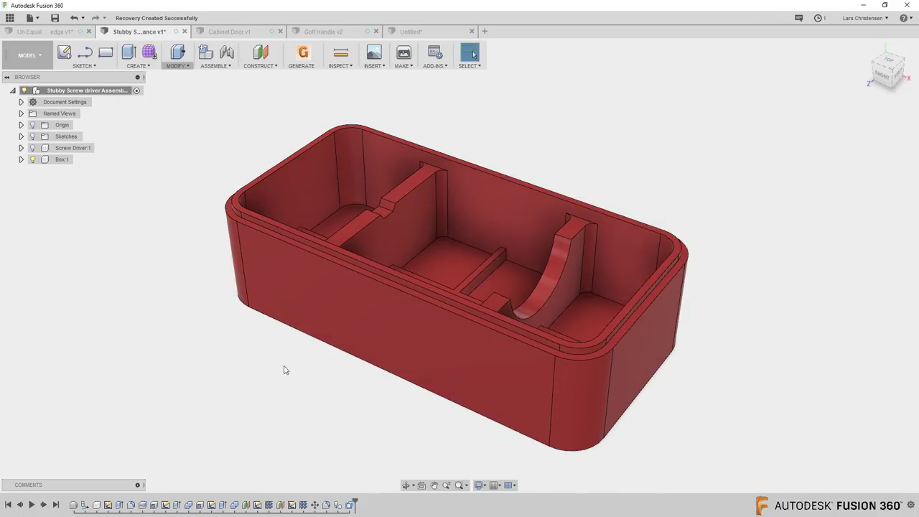
- Offset the curved cradle face of the screwdriver divider by a distance equal to the Tolerance parameter
key("q")
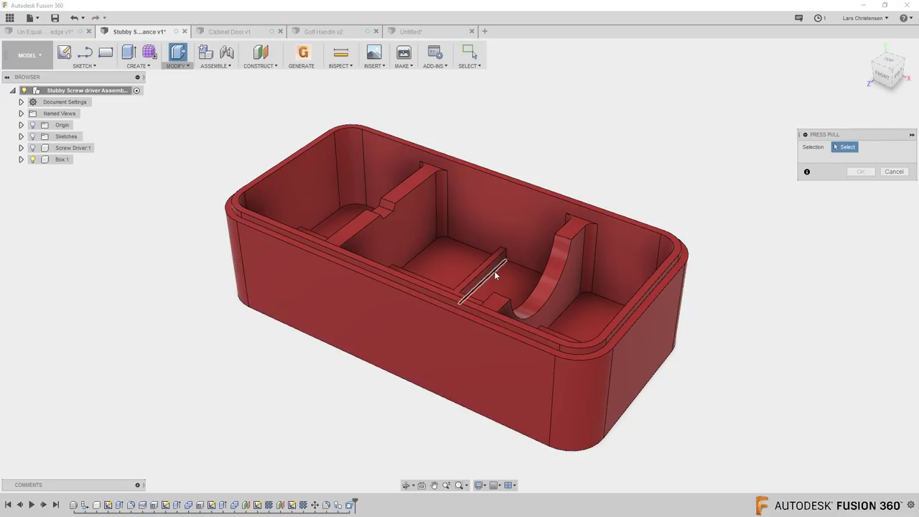
left_click(542, 281)
left_click(877, 172)
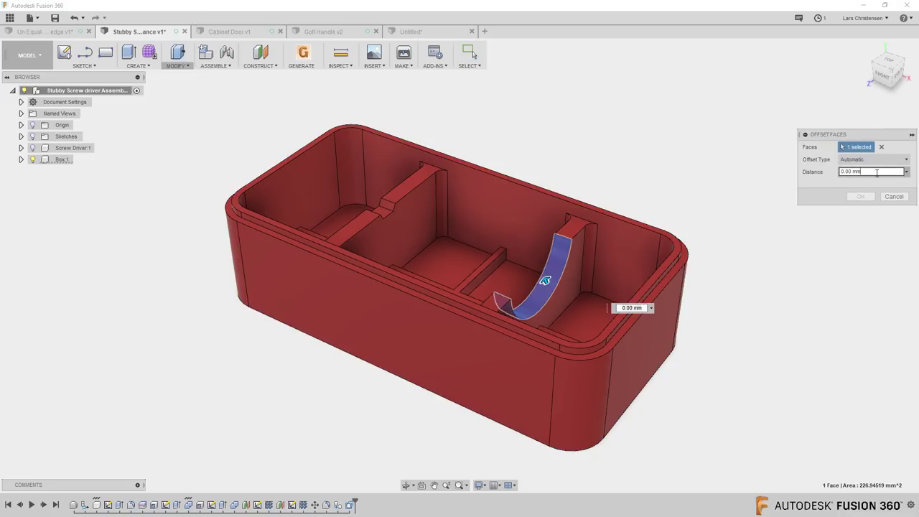
left_click_drag(862, 171, 814, 175)
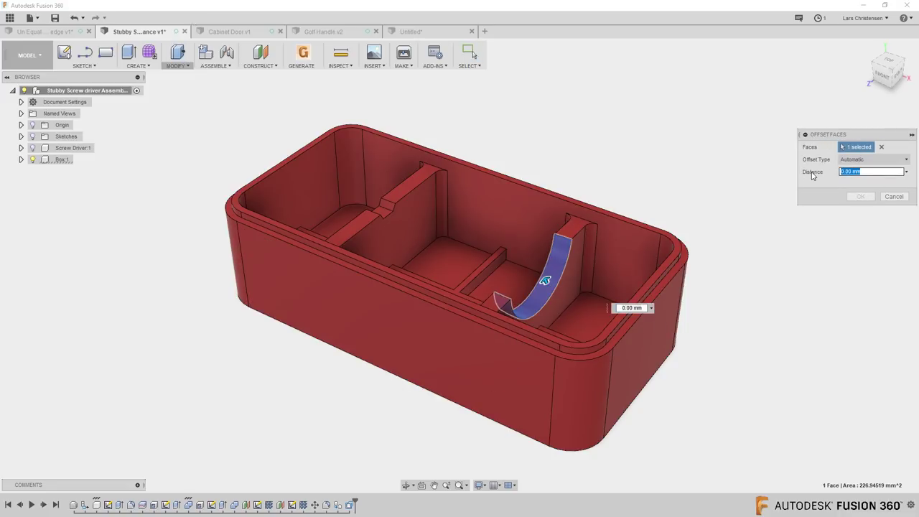
type("Tolerance")
left_click(831, 190)
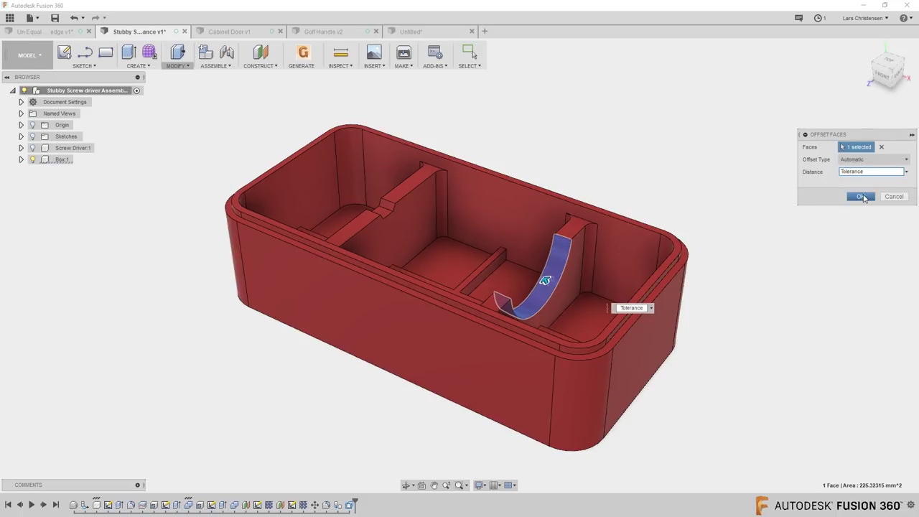
left_click(860, 196)
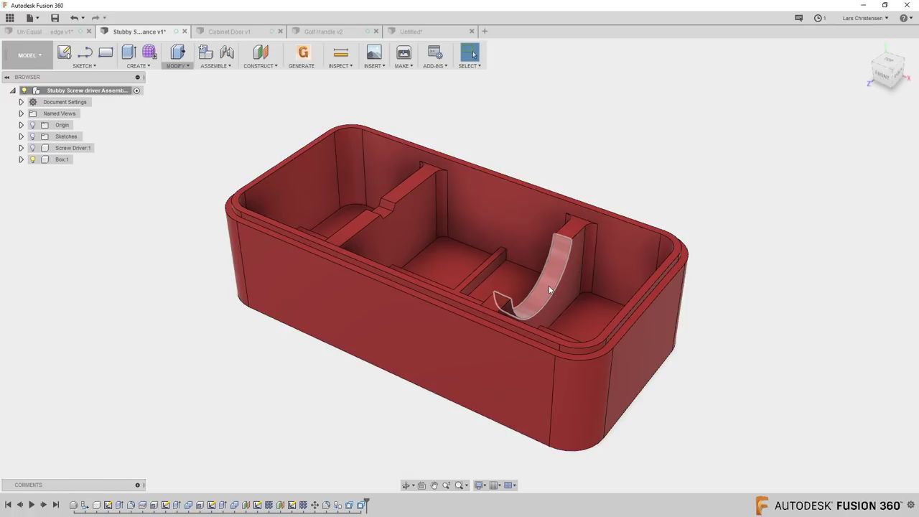
- Reopen the parameters, move them clear of the box, and try a Tolerance value of 0.5 mm
left_click(176, 66)
left_click(196, 297)
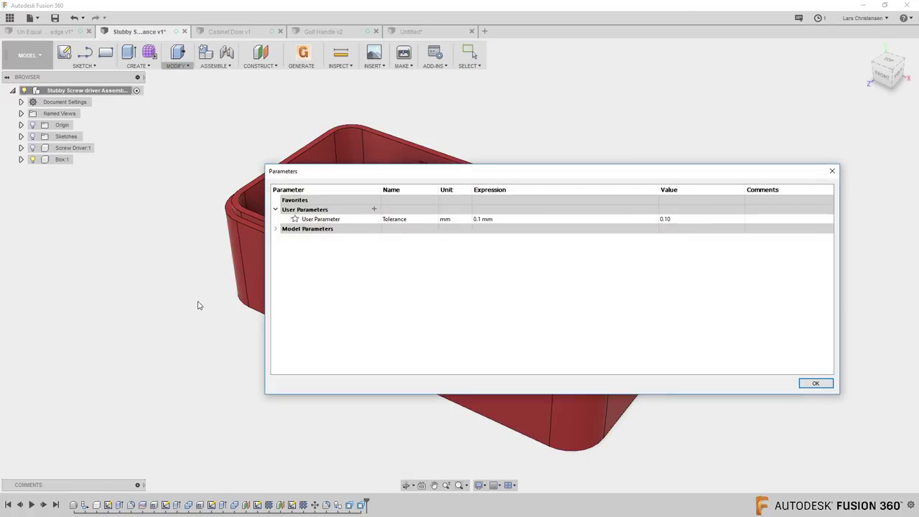
double_click(483, 219)
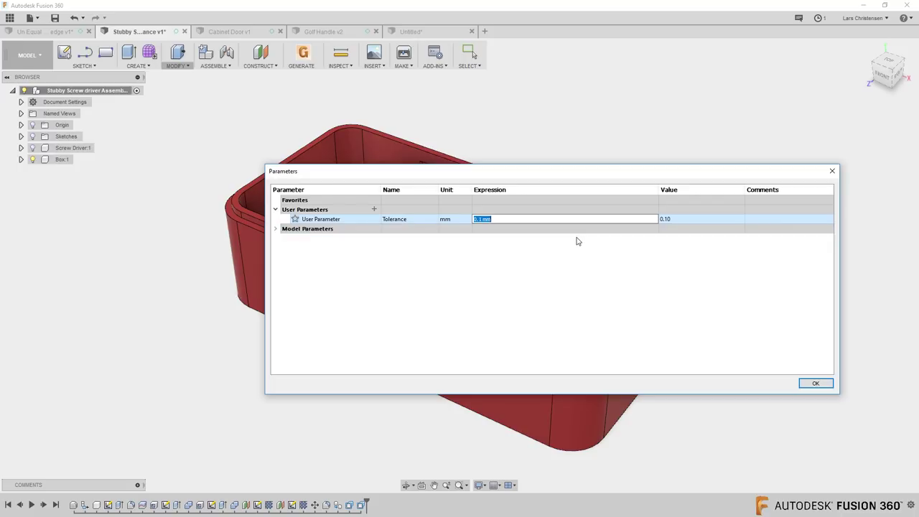
type(".5")
left_click_drag(523, 175, 262, 377)
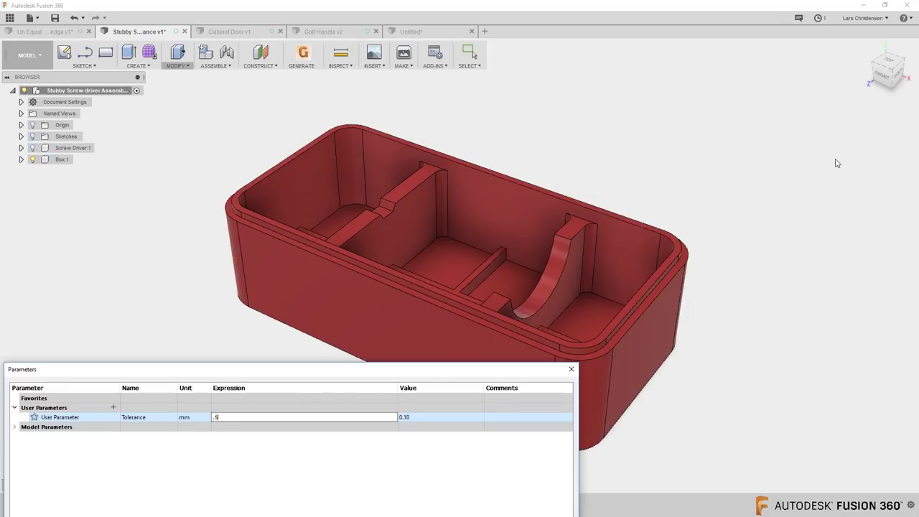
key("Return")
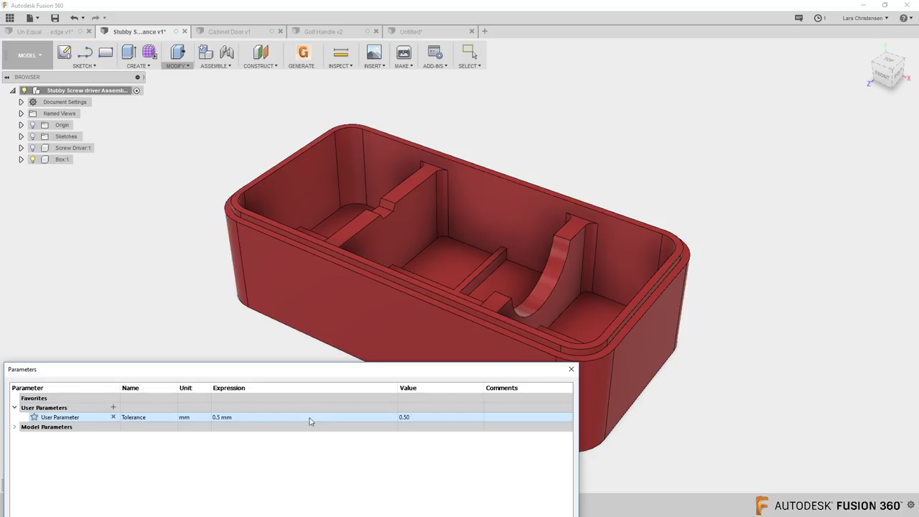
- Try a Tolerance value of 1 mm to exaggerate the clearance in the box
double_click(272, 416)
left_click_drag(214, 423, 216, 421)
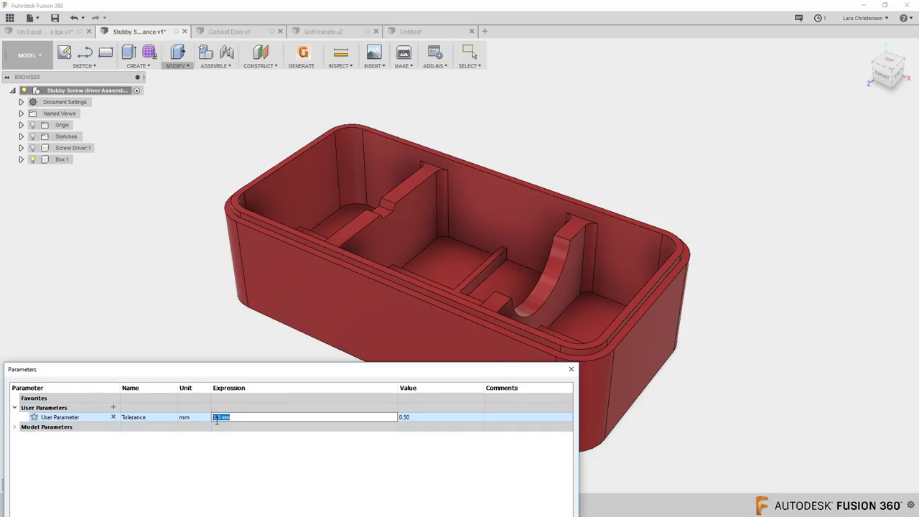
type("1")
key("Return")
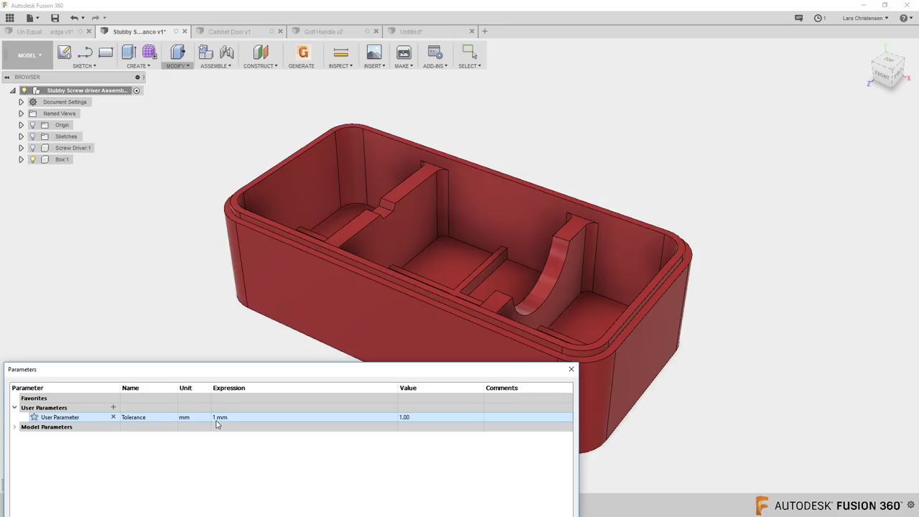
- Set the Tolerance user parameter back to 0 mm and close the parameters
left_click(218, 422)
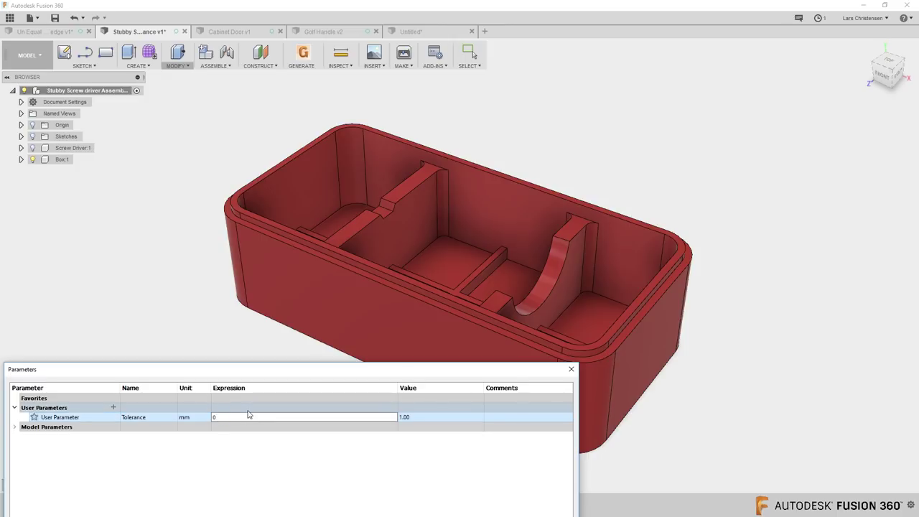
key("Return")
left_click_drag(308, 369, 317, 142)
left_click(565, 354)
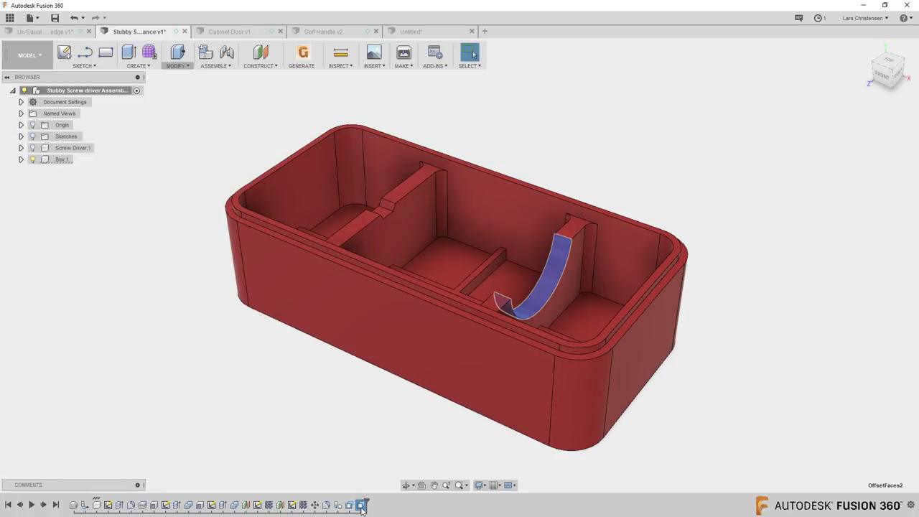
- Inspect the last face offset's distance definition, leaving it without changes
right_click(360, 504)
left_click(385, 422)
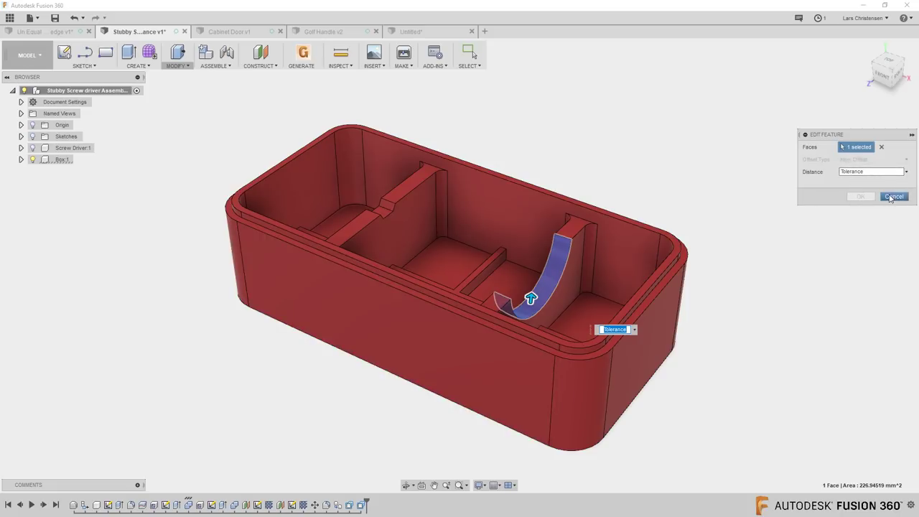
left_click(892, 197)
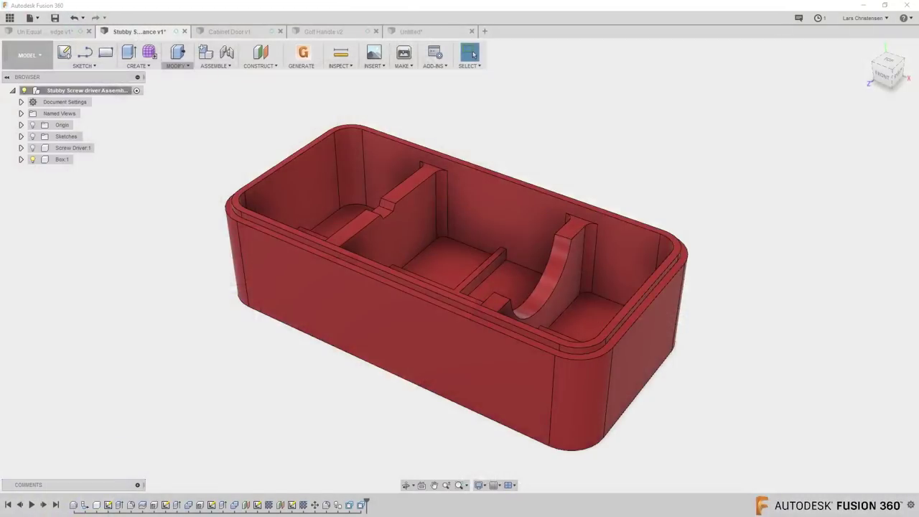
- Switch to the Cabinet Door design and start a rectangular pattern of bodies with the door as the object
left_click(234, 31)
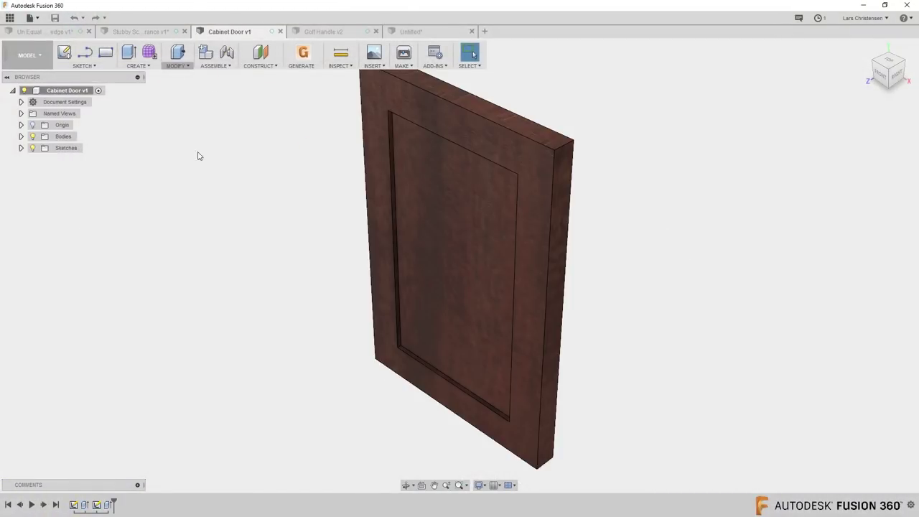
middle_click_drag(365, 260, 601, 260, "shift")
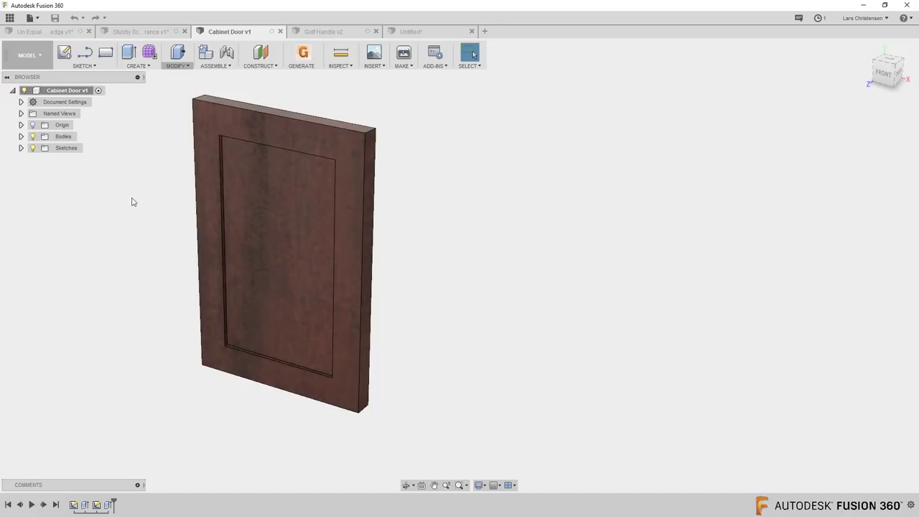
scroll(132, 201, "down", 3)
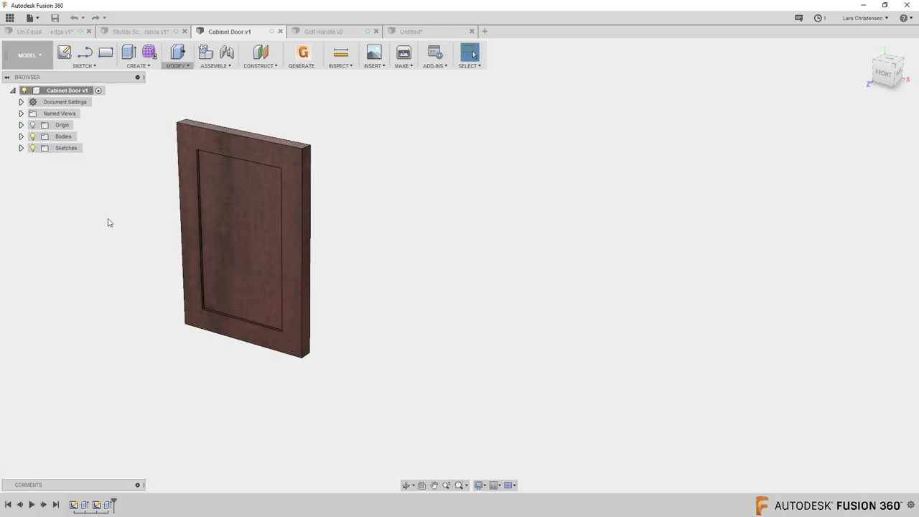
left_click(137, 66)
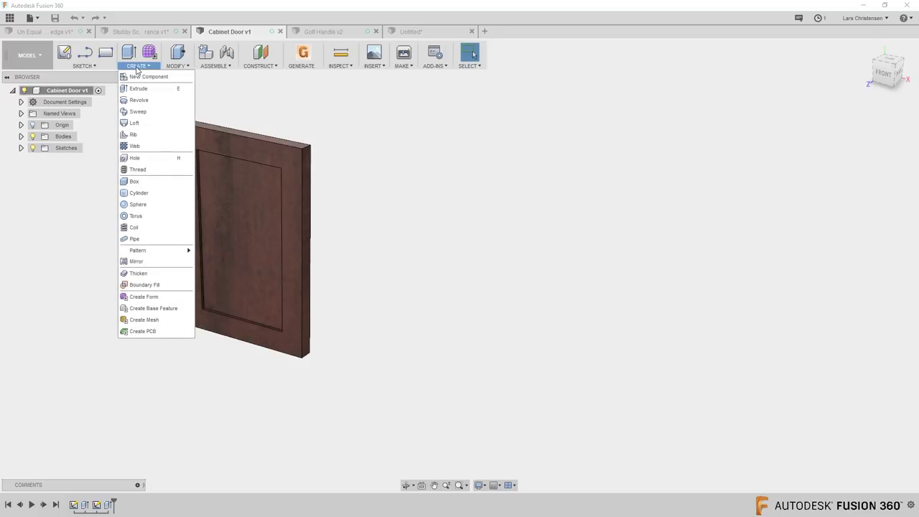
mouse_move(147, 250)
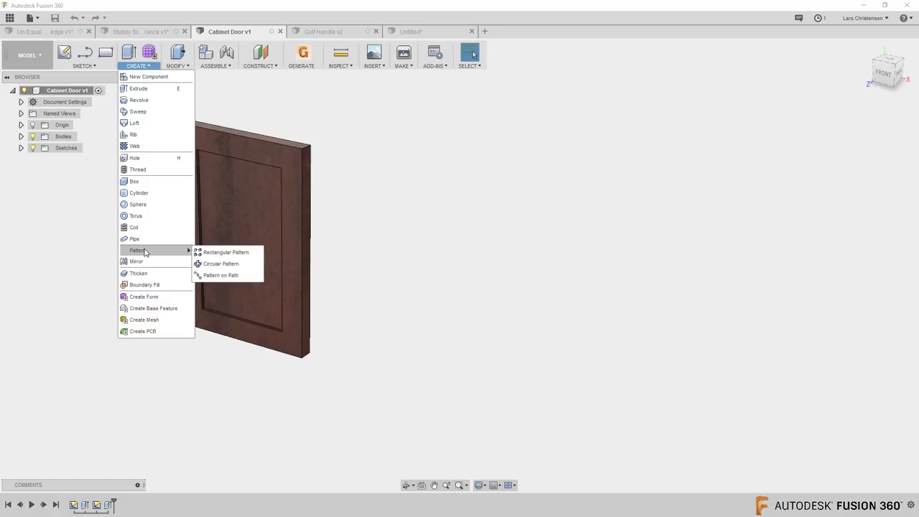
left_click(219, 254)
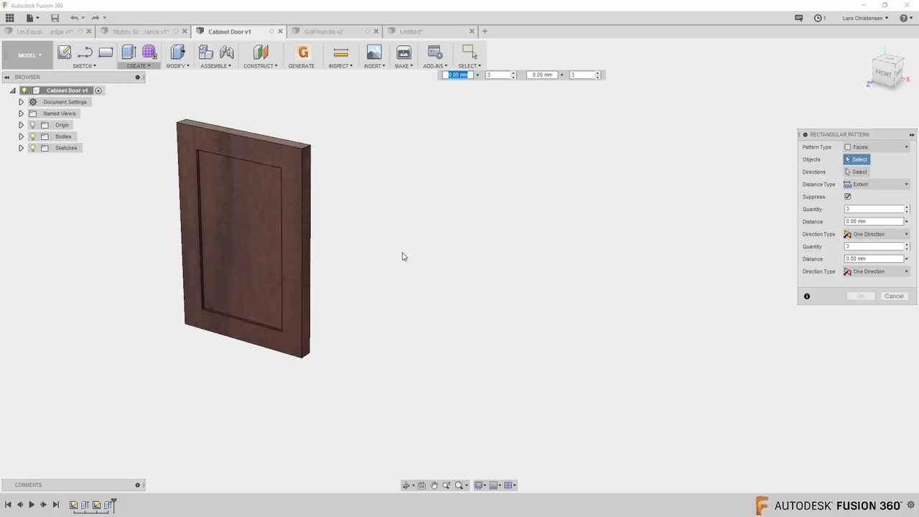
left_click(876, 147)
left_click(877, 171)
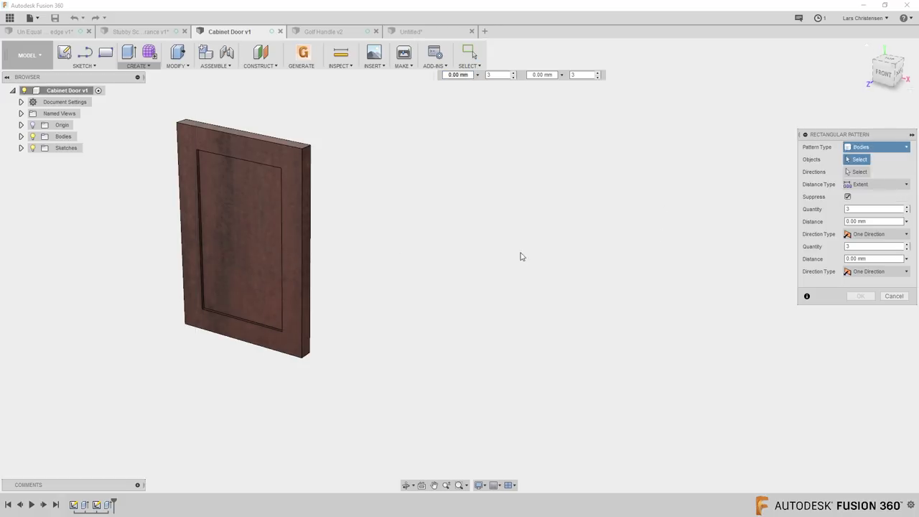
left_click(239, 267)
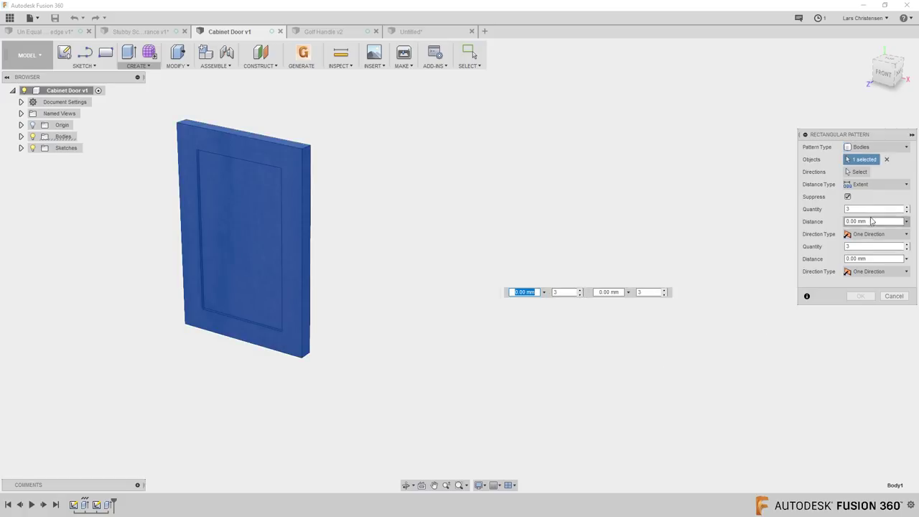
- Pattern the door body along its bottom edge with a quantity of 3 over an extent of about 151 mm
left_click(860, 172)
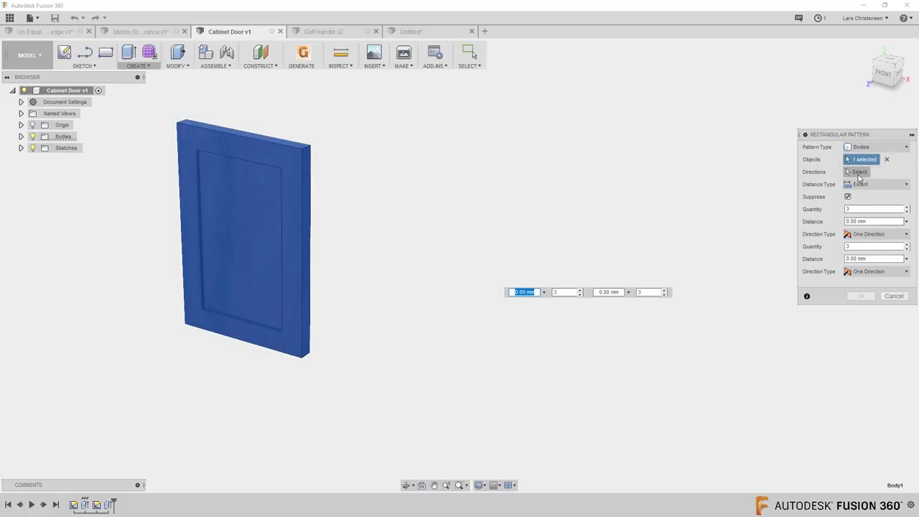
left_click(264, 352)
left_click_drag(238, 241, 668, 341)
scroll(215, 187, "down", 3)
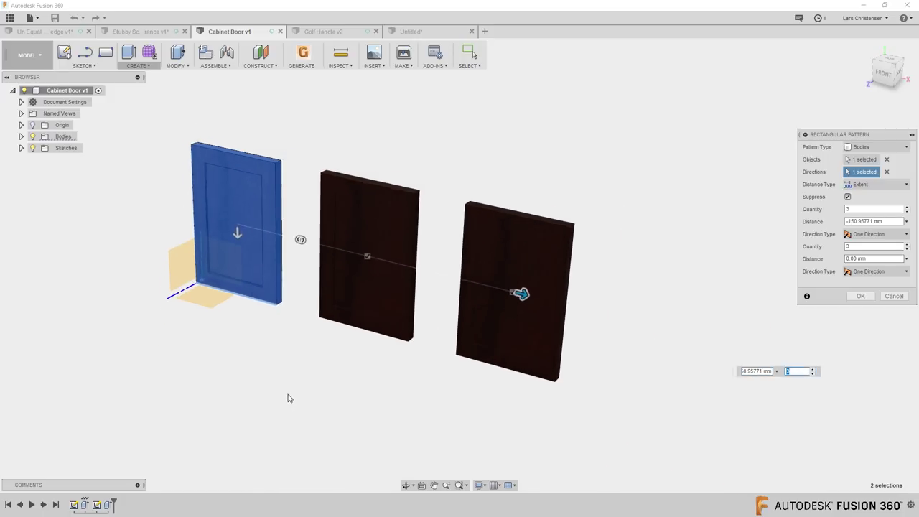
scroll(369, 382, "up", 1)
scroll(358, 389, "up", 1)
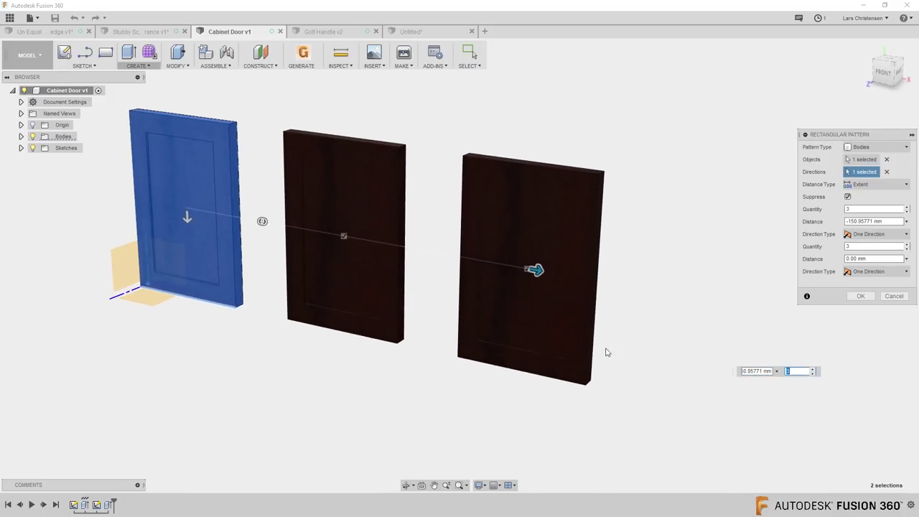
left_click(860, 296)
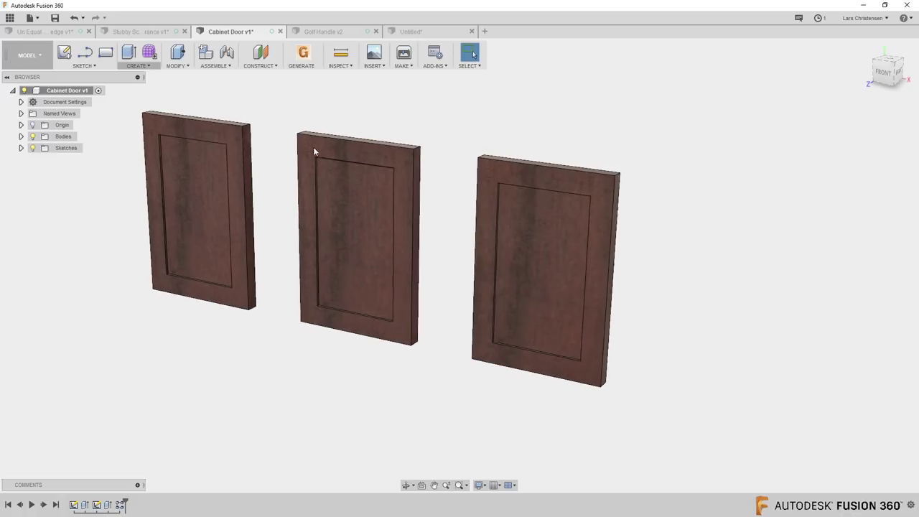
left_click(140, 67)
mouse_move(153, 253)
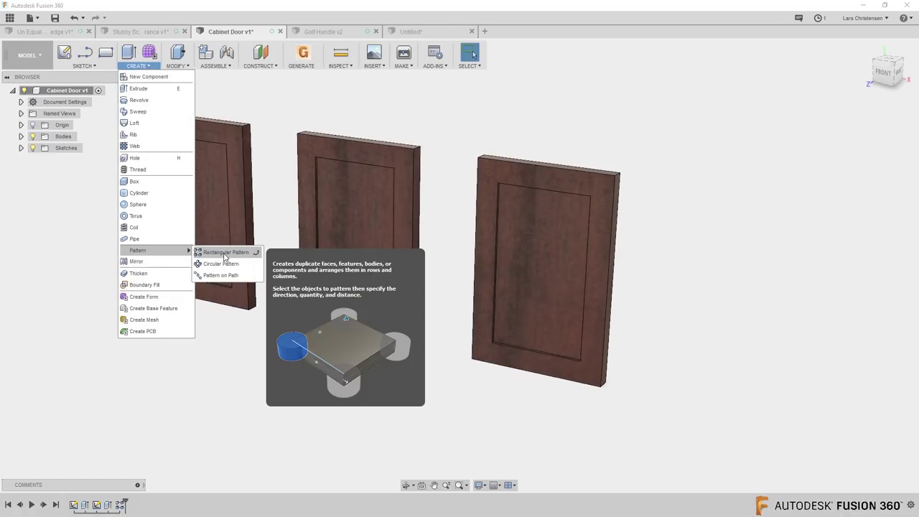
left_click(243, 352)
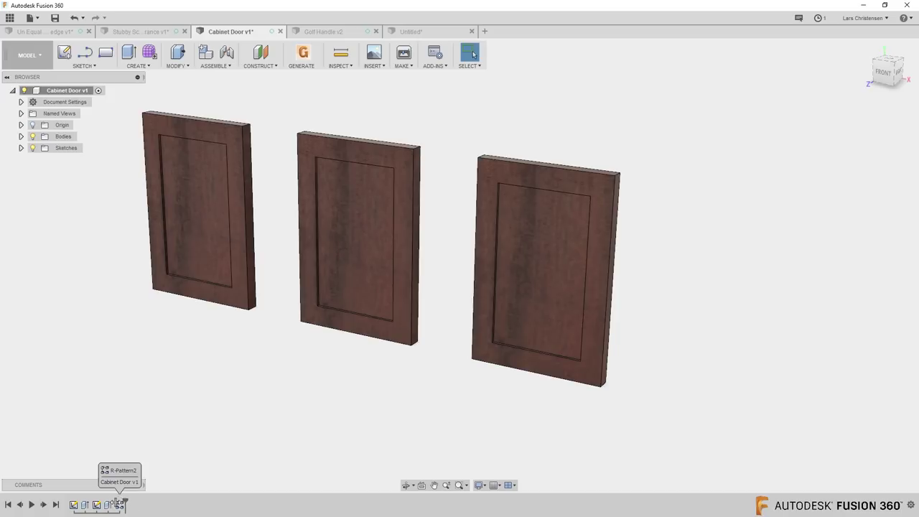
- Roll the timeline back before the pattern and sketch a circle of about 187 mm² at the centre of the door panel
left_click_drag(123, 502, 113, 503)
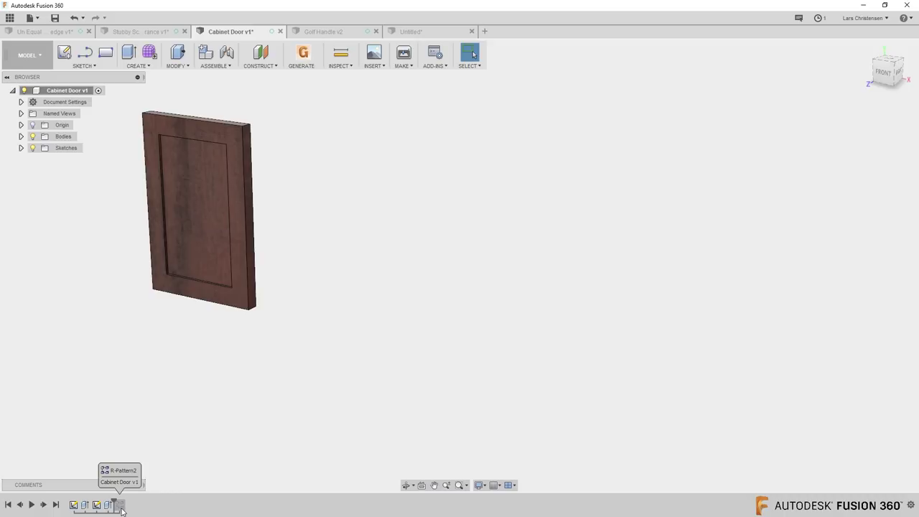
left_click(64, 56)
left_click(191, 211)
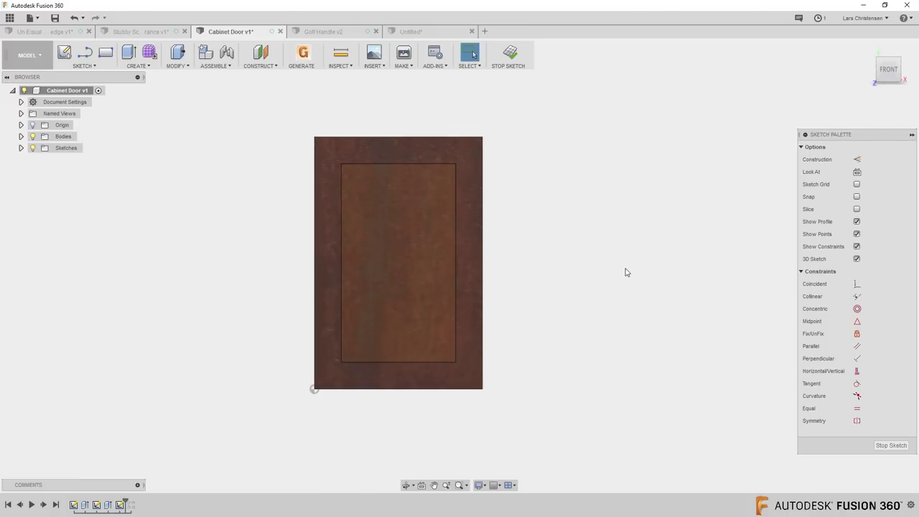
key("c")
left_click(398, 263)
left_click(419, 245)
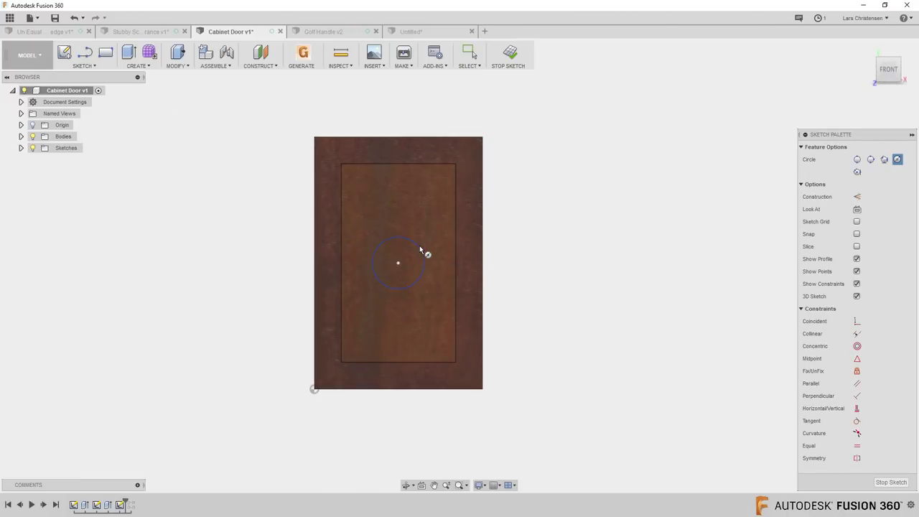
- Cut the circle through the door with Extrude and roll the timeline forward past the rectangular pattern
key("e")
left_click(198, 210)
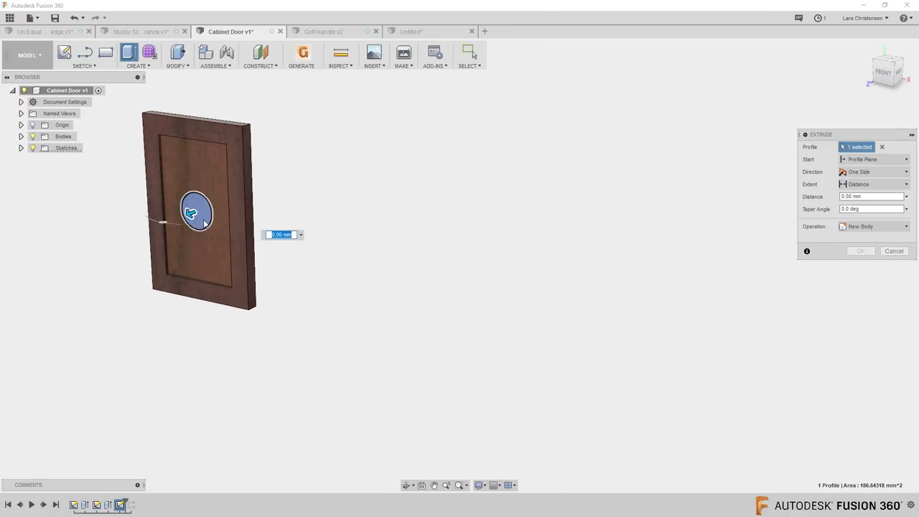
left_click_drag(209, 208, 195, 215)
left_click(861, 263)
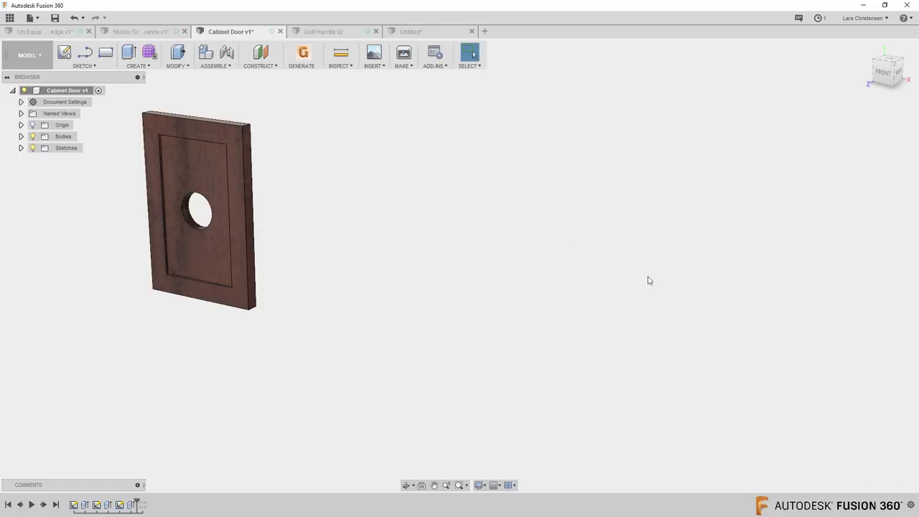
left_click_drag(137, 504, 147, 504)
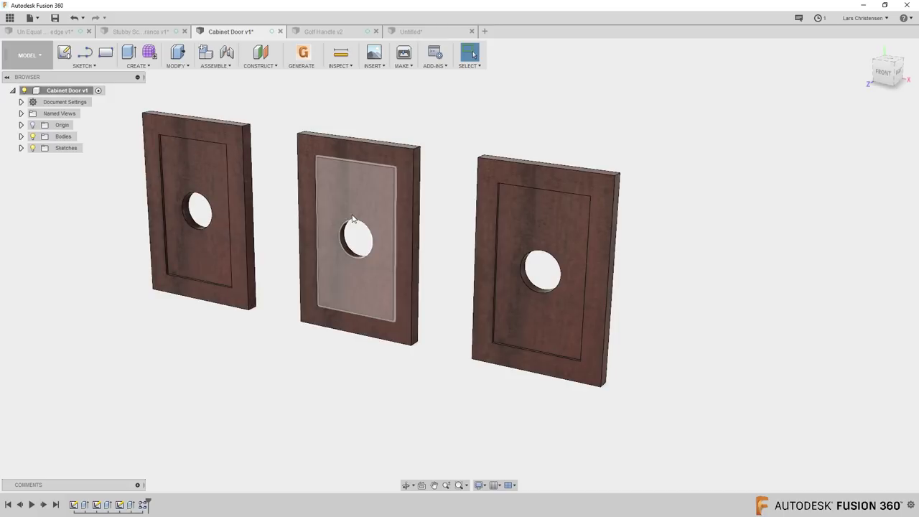
- Edit the rectangular pattern to a quantity of 5 and stretch its extent to about 246 mm
right_click(143, 505)
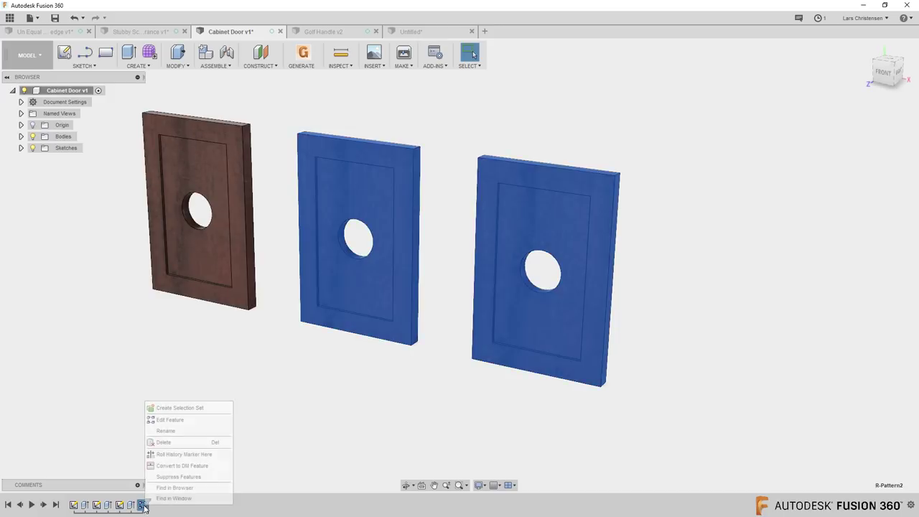
left_click(167, 426)
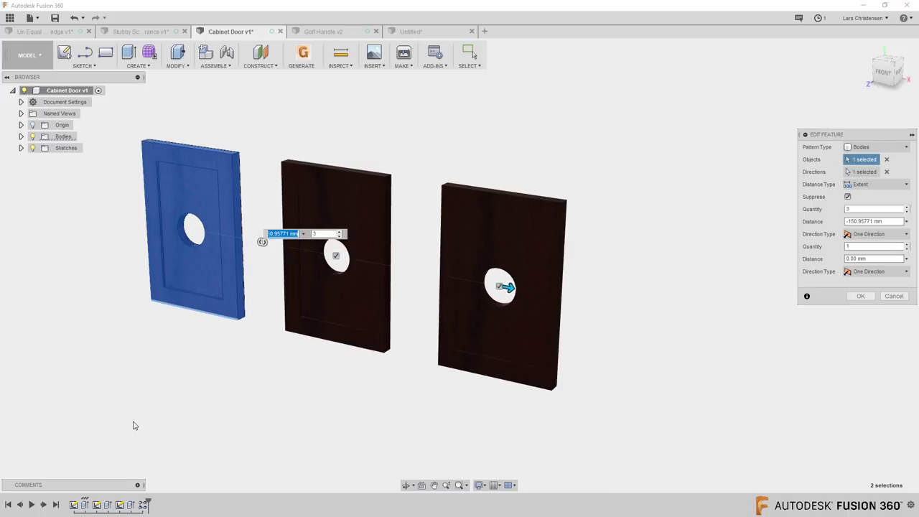
left_click(848, 209)
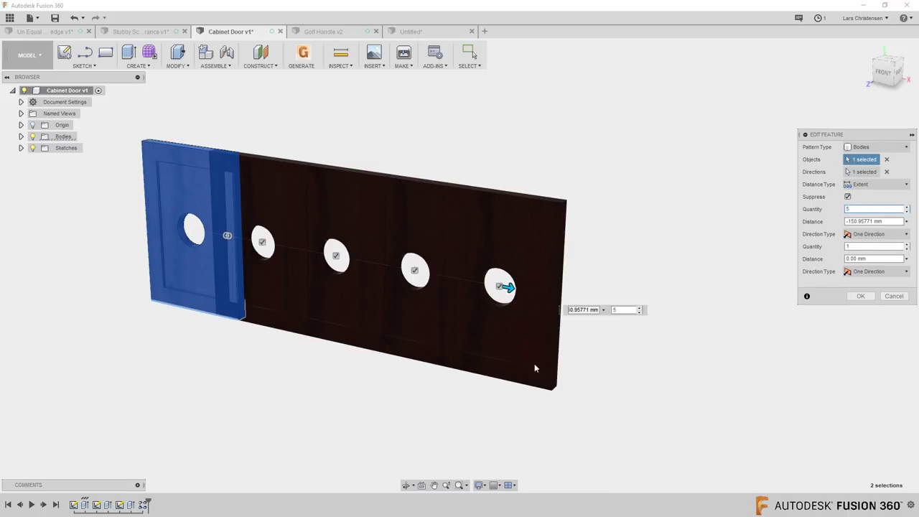
left_click_drag(506, 287, 790, 323)
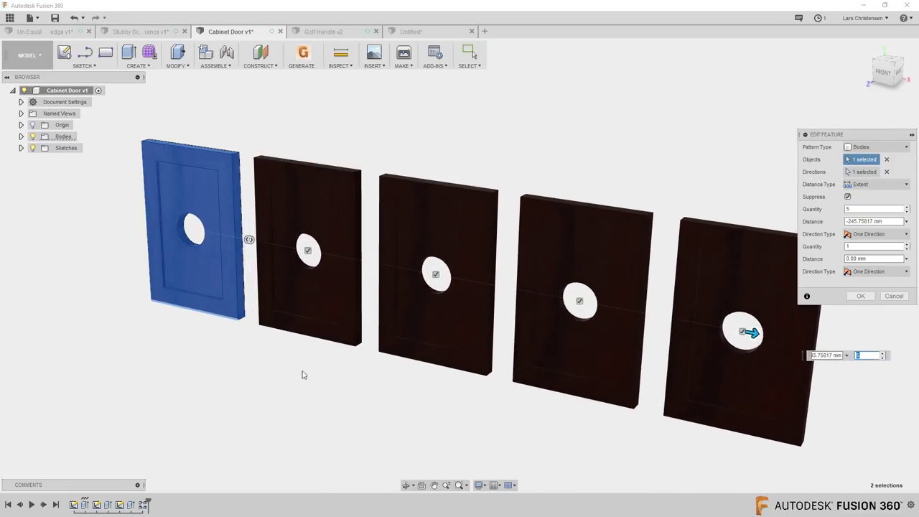
scroll(181, 287, "down", 2)
scroll(263, 180, "up", 3)
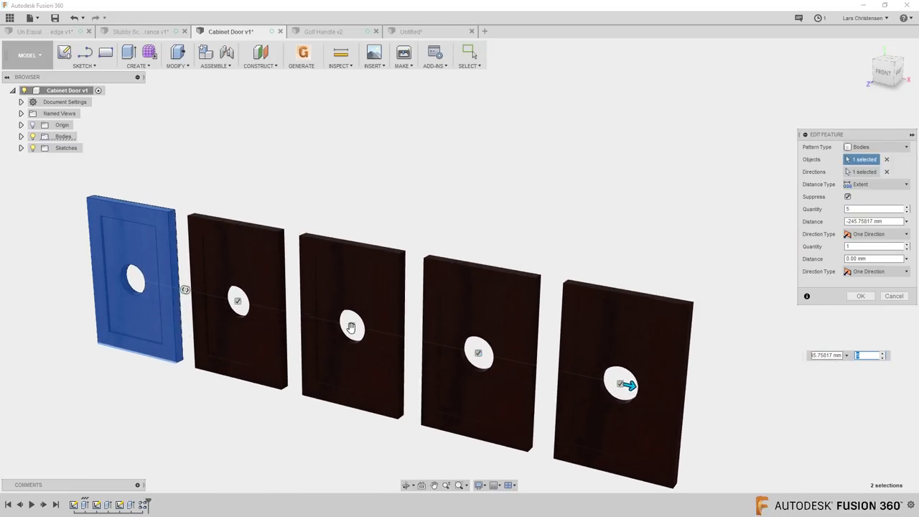
- Try suppressing the third and fourth doors in the pattern, restore both, and cancel the pattern edit
left_click(351, 325)
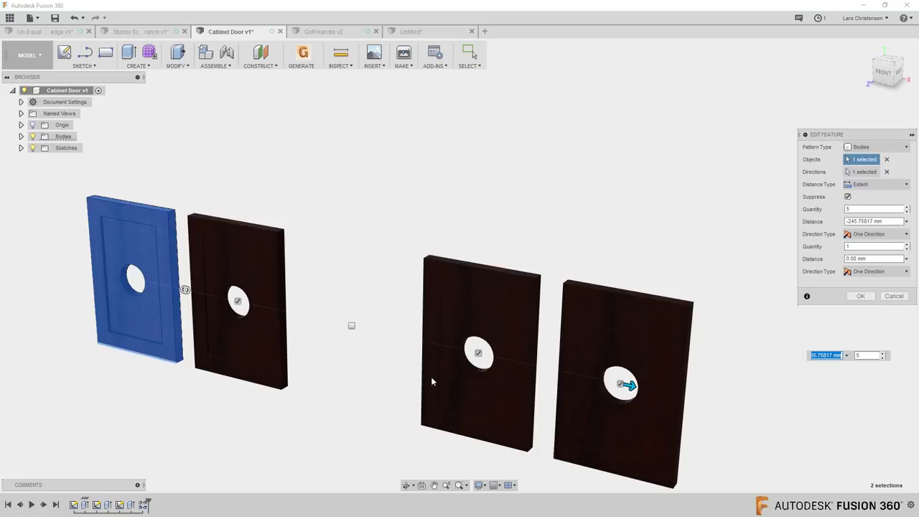
left_click(478, 352)
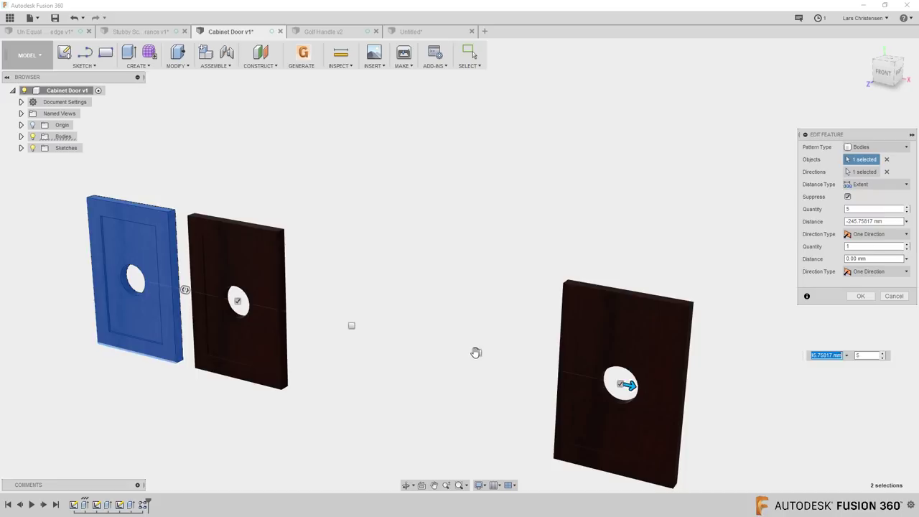
left_click(478, 353)
left_click(351, 327)
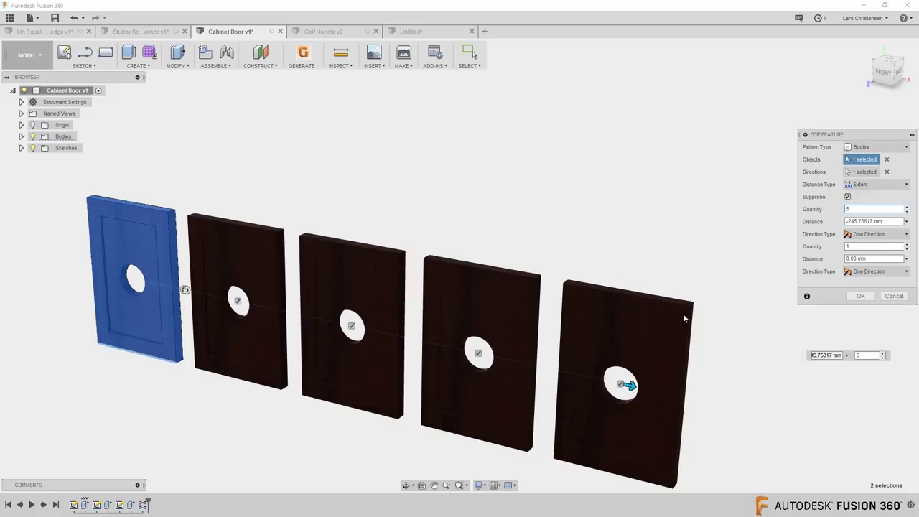
left_click(893, 296)
- Remove the rectangular pattern and the hole's sketch and extrusion from the timeline, leaving the single plain door
left_click_drag(149, 505, 137, 505)
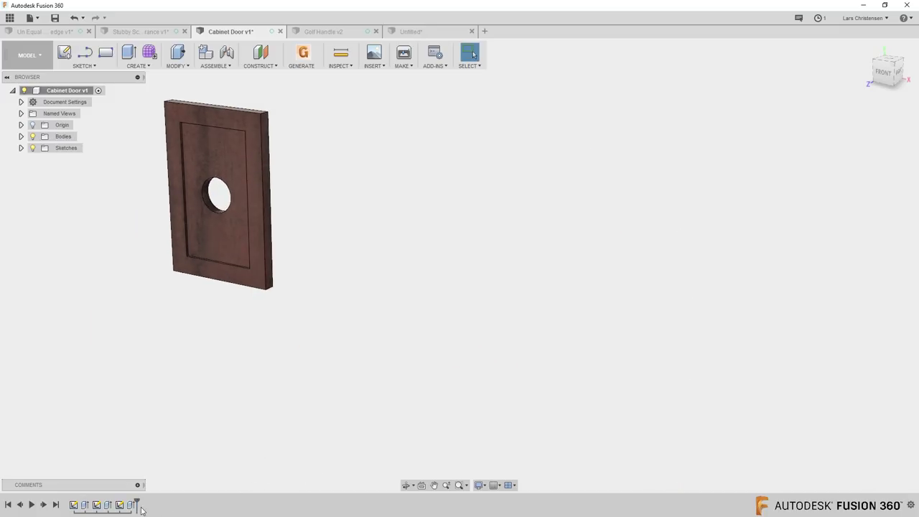
left_click_drag(136, 505, 114, 504)
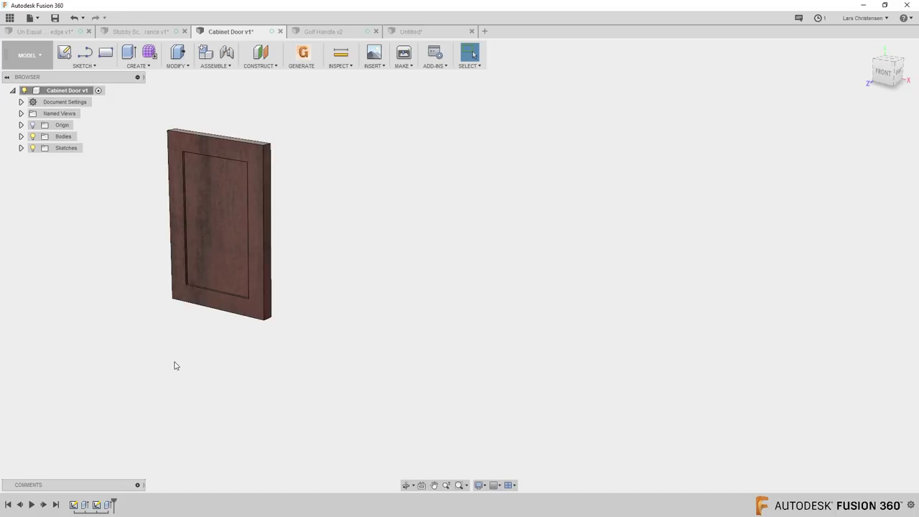
- Copy the door body with Move/Copy, placing the copy about 80 mm along X and slightly higher than the original
right_click(103, 264)
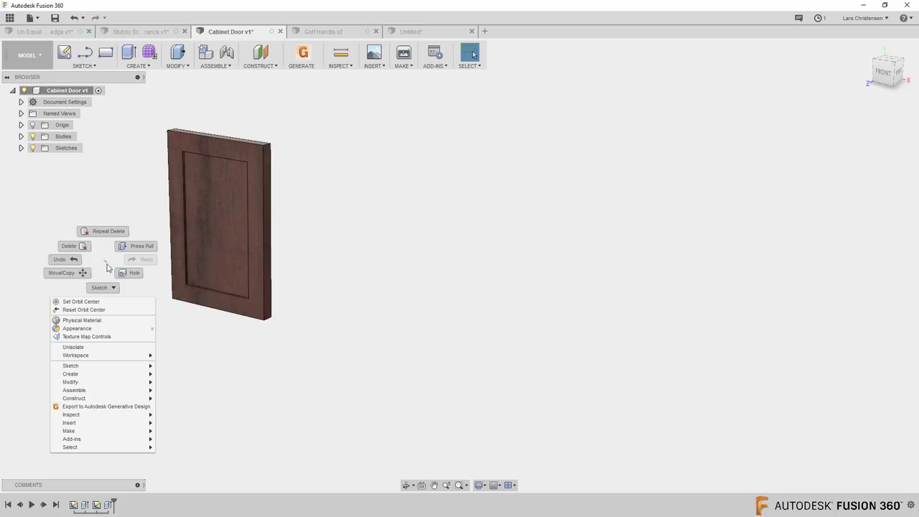
left_click(66, 274)
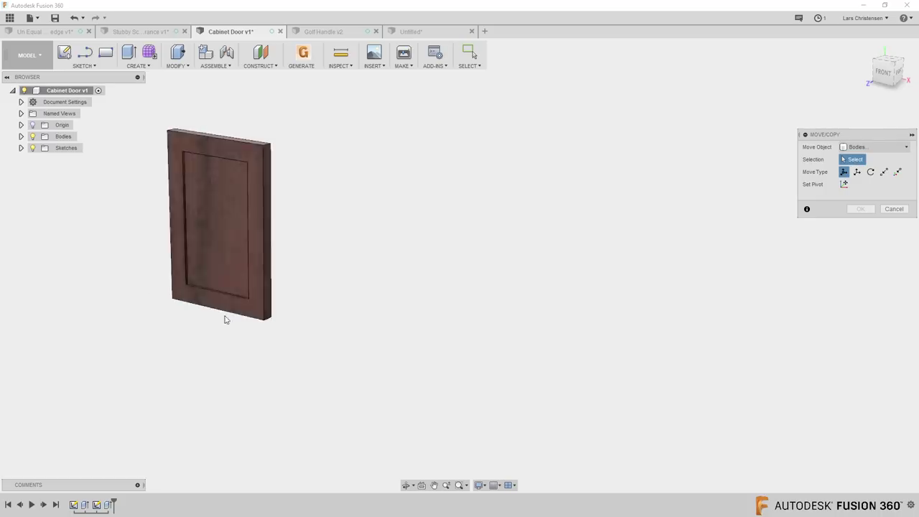
left_click(250, 321)
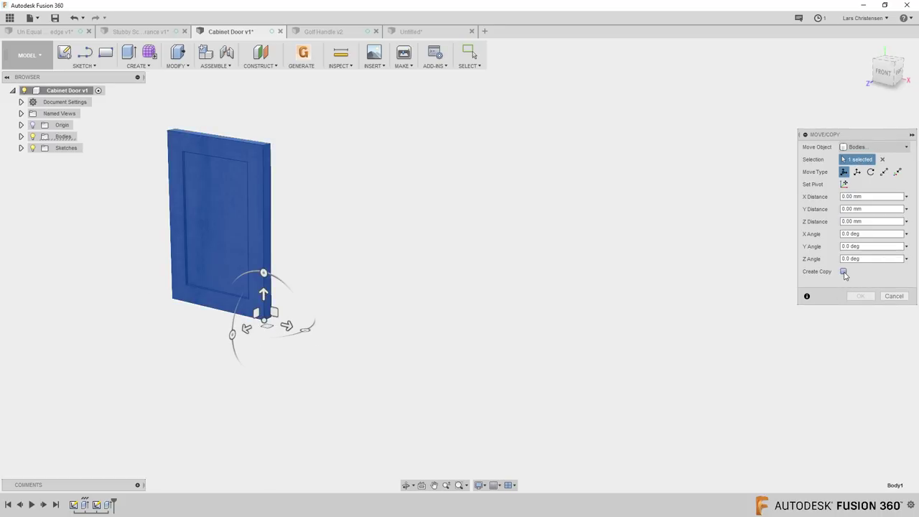
left_click(843, 272)
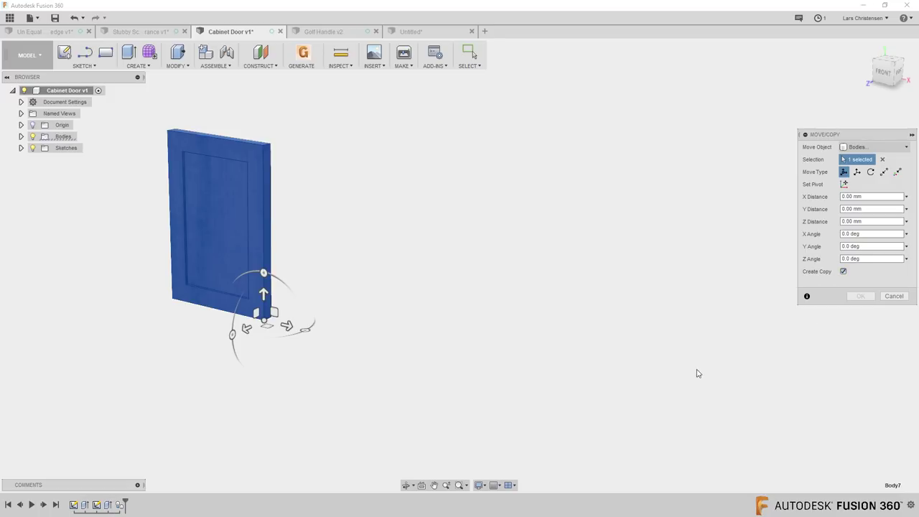
left_click(287, 328)
left_click_drag(287, 328, 455, 367)
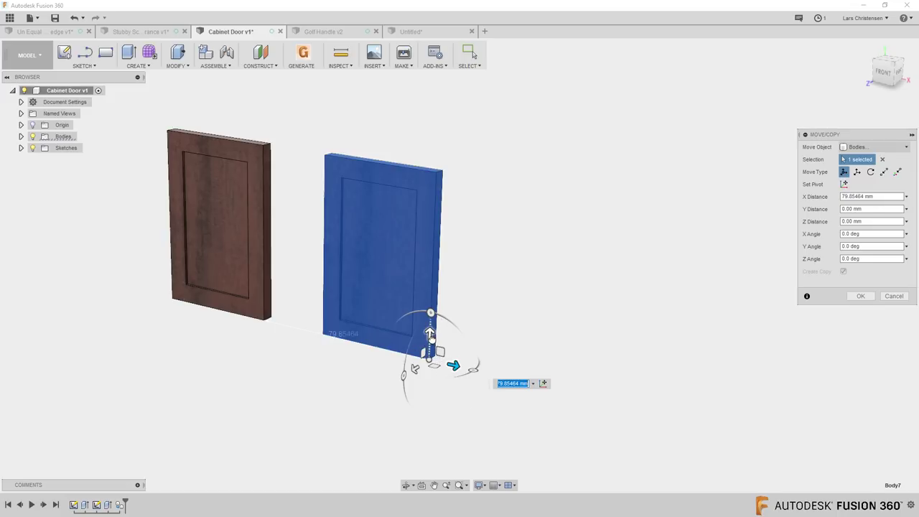
left_click_drag(430, 334, 432, 310)
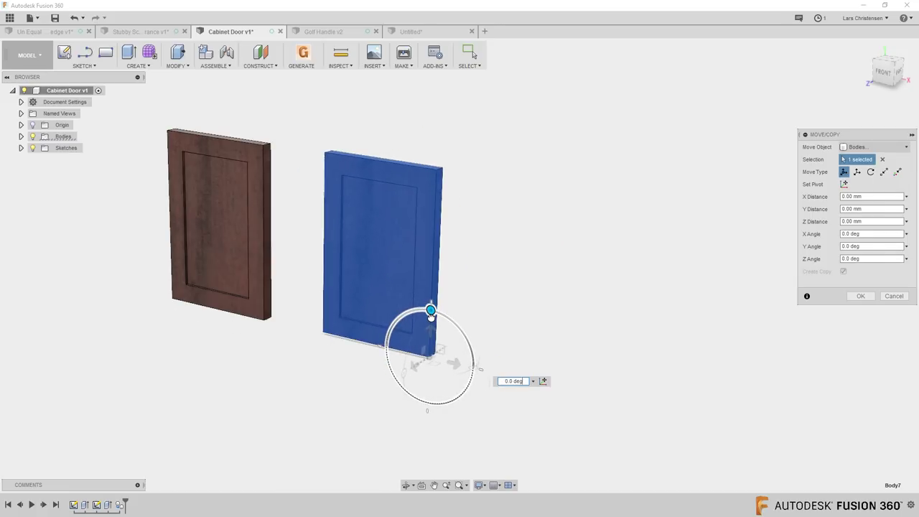
left_click(861, 297)
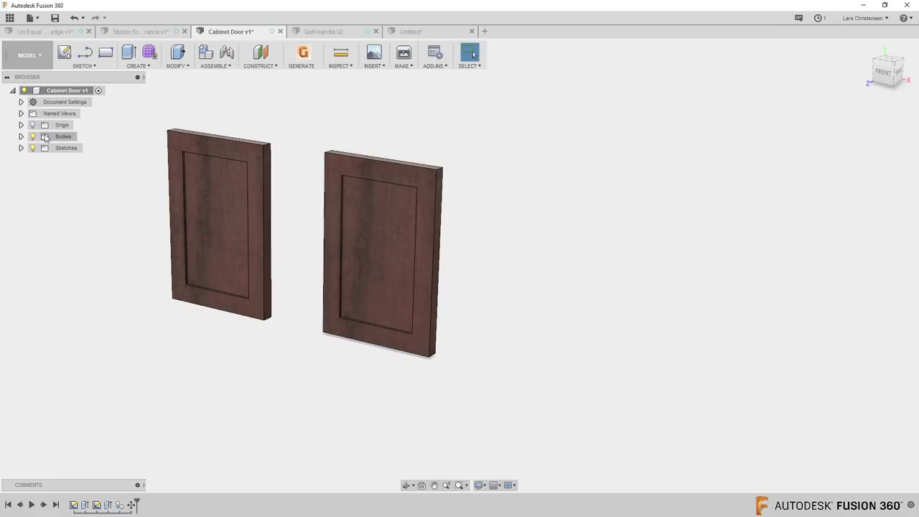
left_click(21, 136)
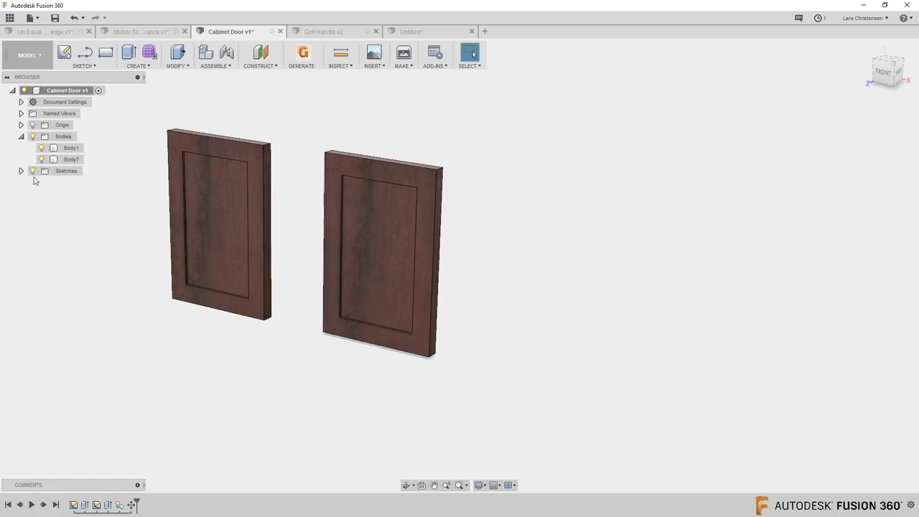
left_click(22, 136)
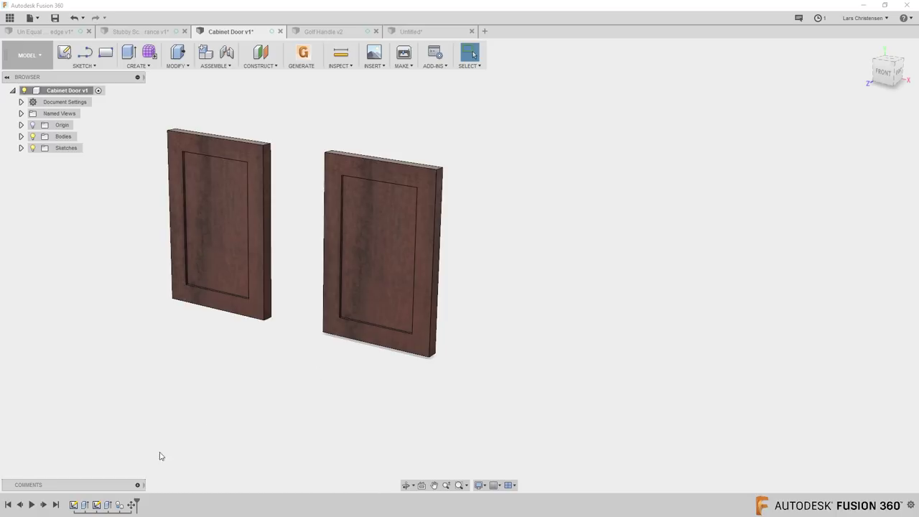
- Roll the timeline back before the door copy and sketch a circle of about 296 mm² at the centre of the door panel
middle_click_drag(164, 435, 178, 415, "shift")
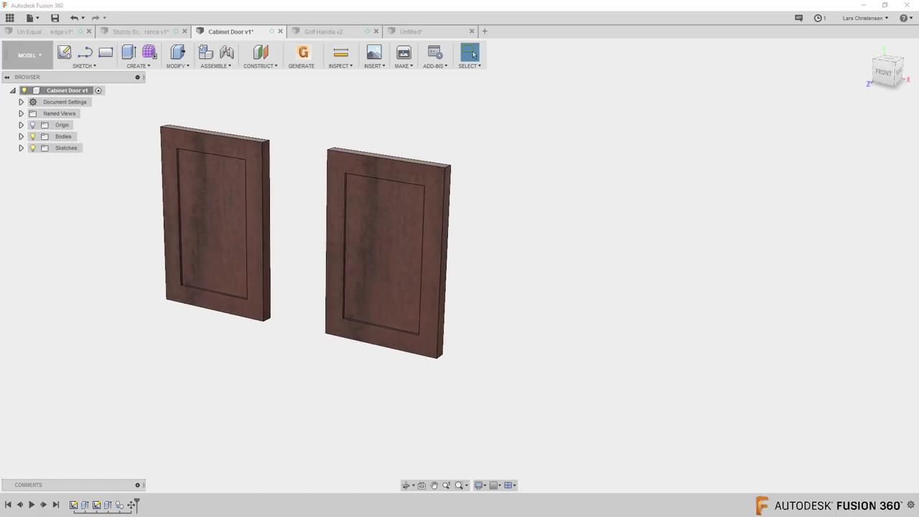
left_click_drag(137, 504, 113, 503)
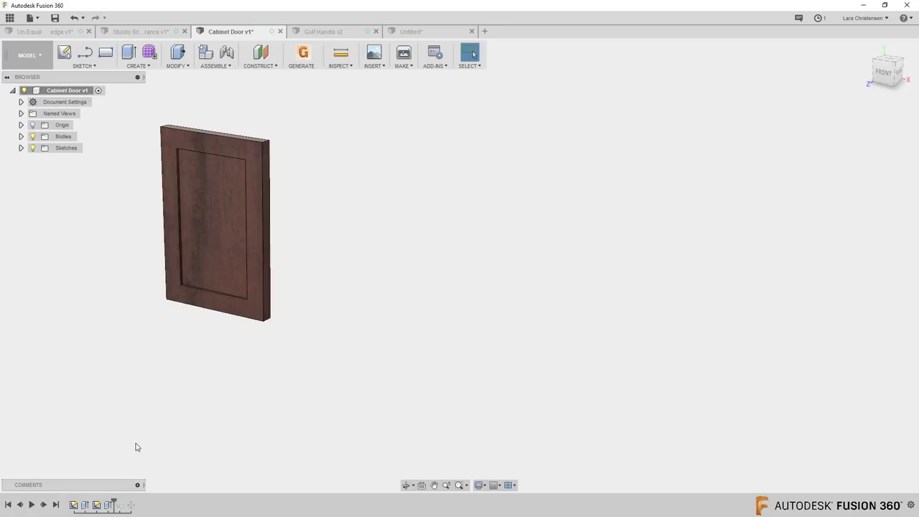
left_click(64, 54)
left_click(249, 287)
key("c")
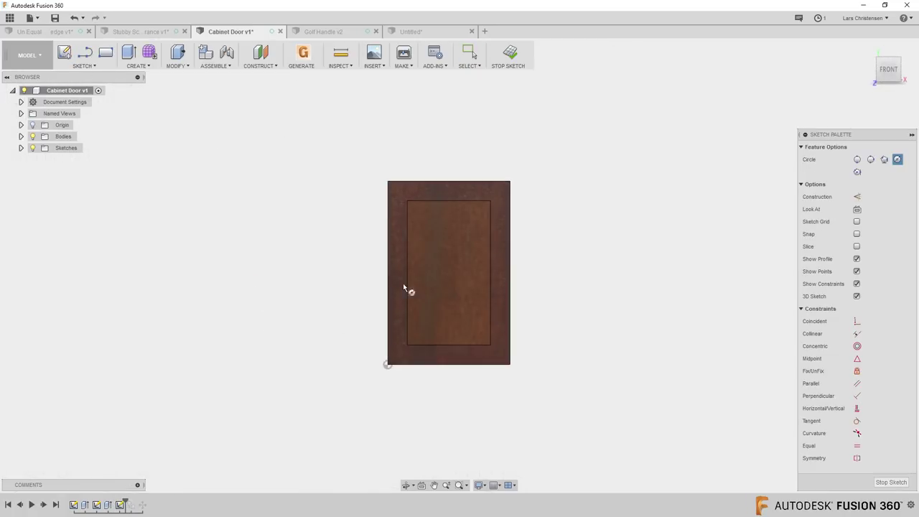
left_click(450, 280)
left_click(467, 262)
- Extrude the circle as a cut through the door panel and roll the timeline forward past the door copy
middle_click_drag(570, 320, 292, 281, "shift")
key("e")
left_click(213, 223)
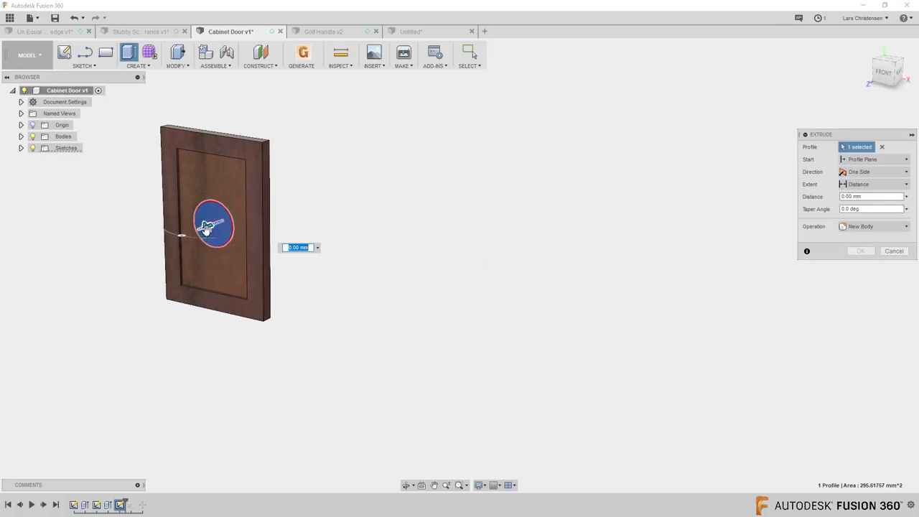
left_click_drag(215, 219, 248, 211)
left_click(860, 264)
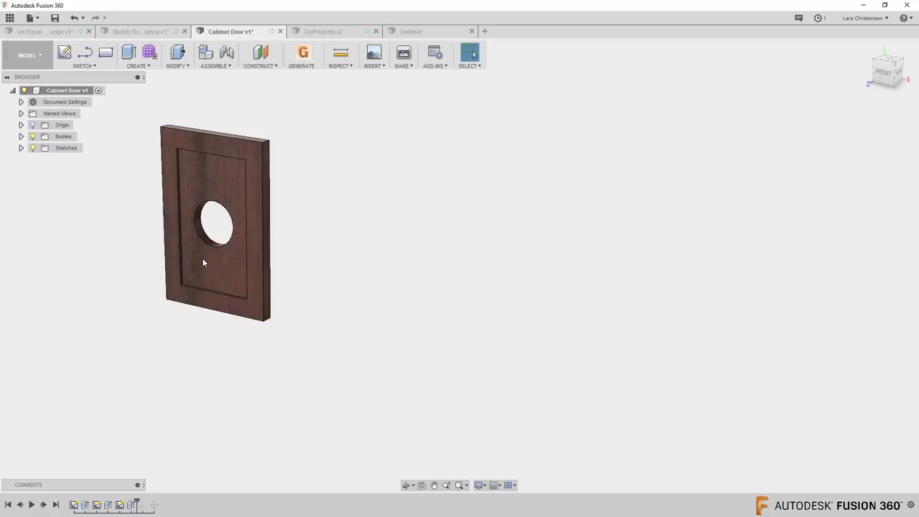
left_click_drag(137, 503, 159, 504)
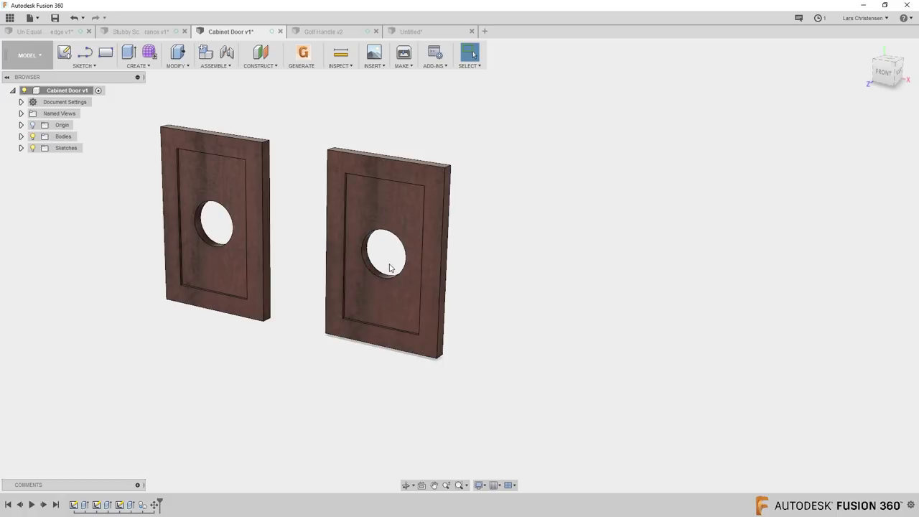
scroll(310, 301, "up", 2)
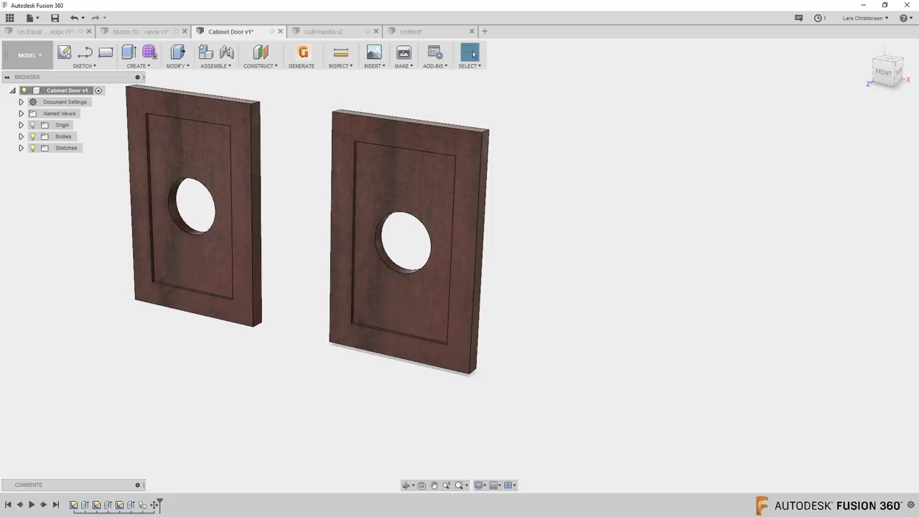
- Reorder the timeline so the door's copy feature comes before the hole's sketch and extrusion
left_click(143, 505)
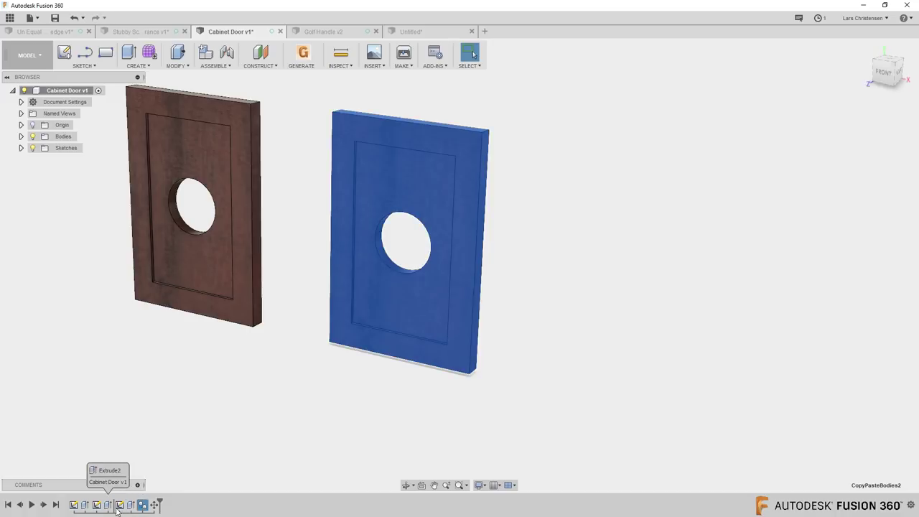
key("Escape")
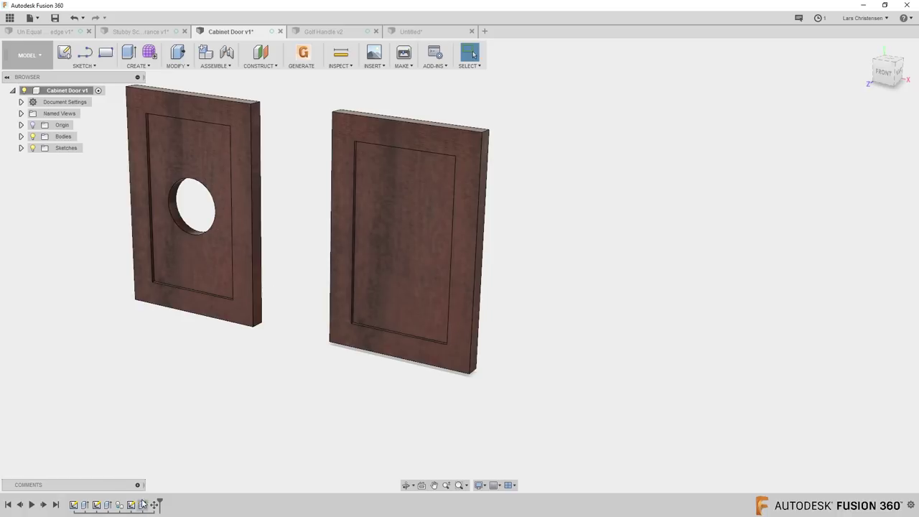
left_click(120, 505)
mouse_move(135, 507)
left_mouse_down()
mouse_move(149, 507)
mouse_move(119, 507)
left_mouse_up()
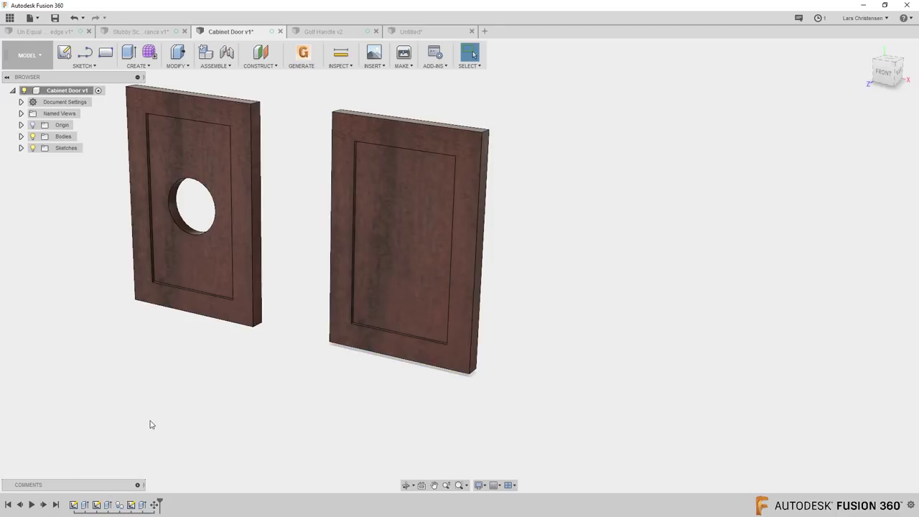
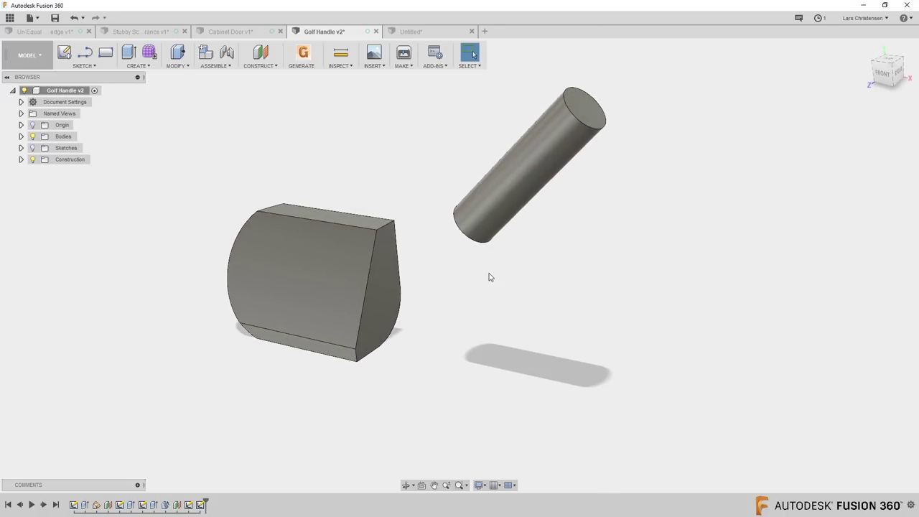
- Examine the facing ends of the club head and shaft in Golf Handle v2, comparing them with the bevelled corner in the Un Equal bevel edge design
mouse_move(488, 277)
middle_mouse_down("shift")
mouse_move(428, 324)
mouse_move(482, 380)
mouse_move(469, 404)
mouse_move(381, 292)
mouse_move(545, 342)
mouse_move(495, 293)
middle_mouse_up("shift")
left_click(382, 294)
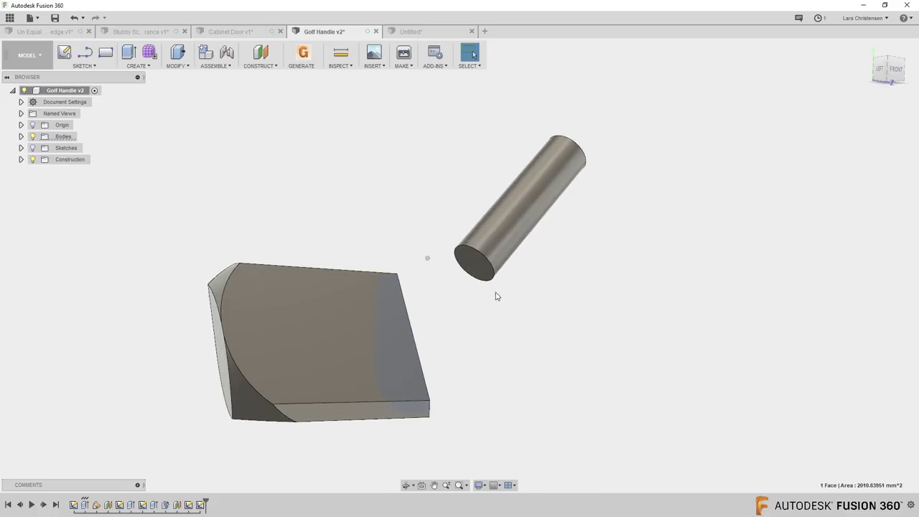
left_click(470, 260)
left_click(511, 369)
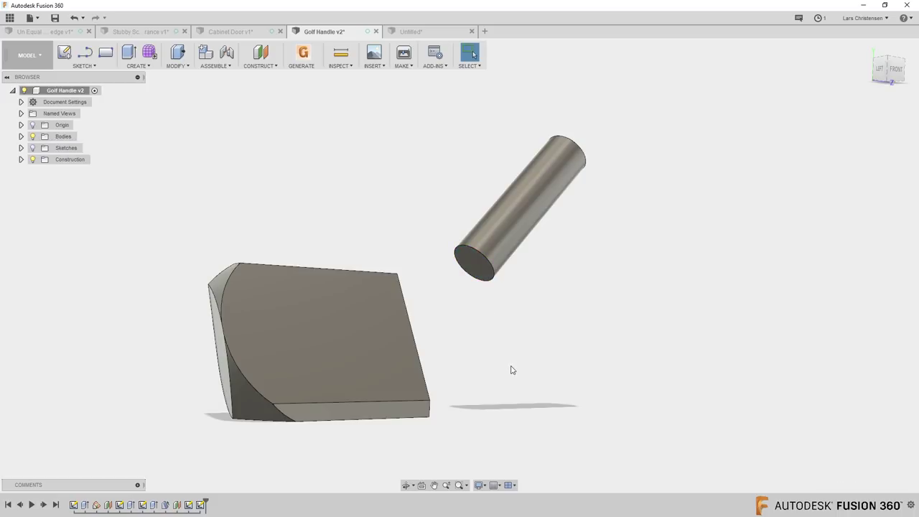
middle_click_drag(511, 369, 431, 309, "shift")
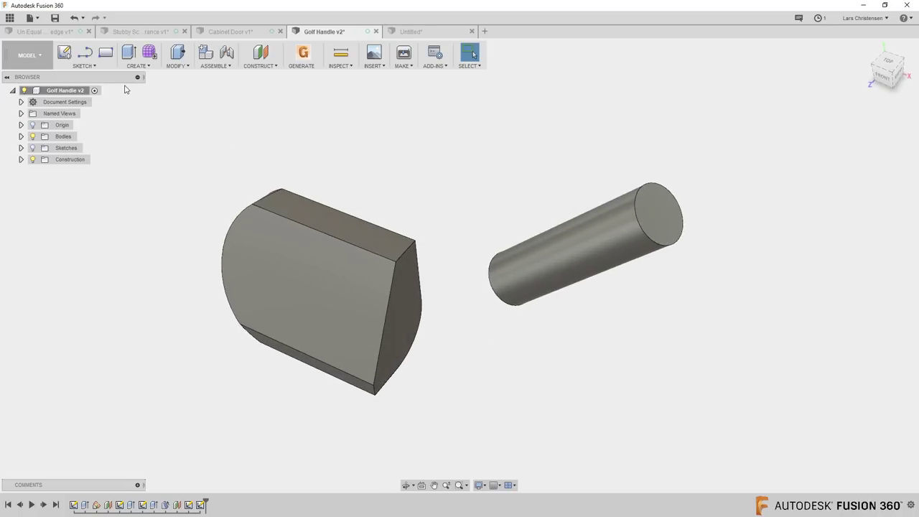
left_click(142, 66)
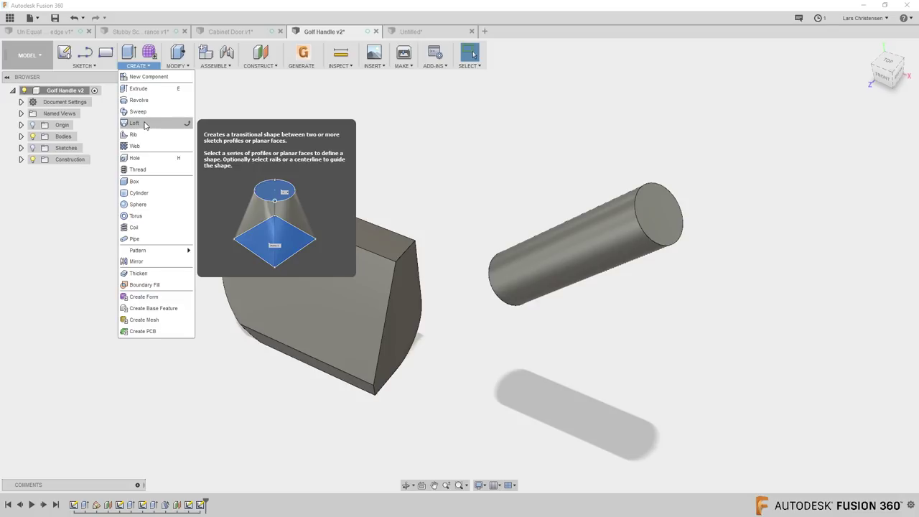
left_click(60, 34)
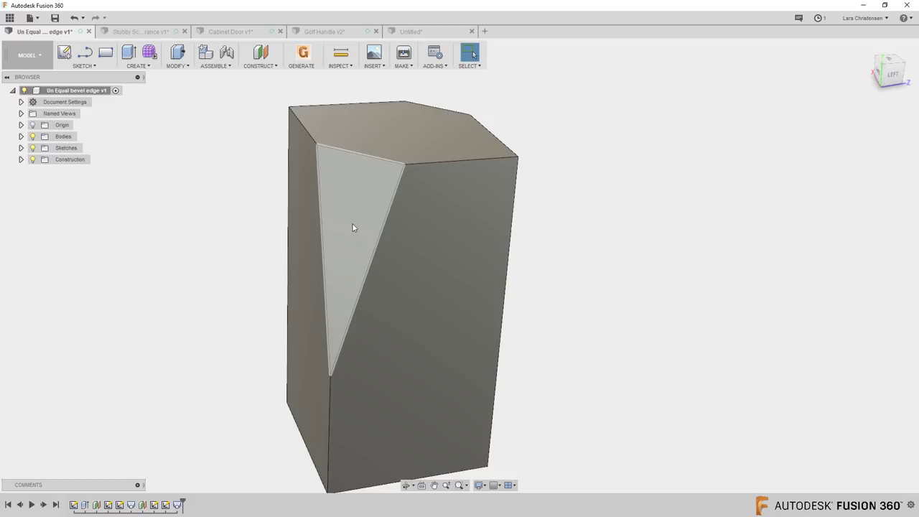
left_click(346, 32)
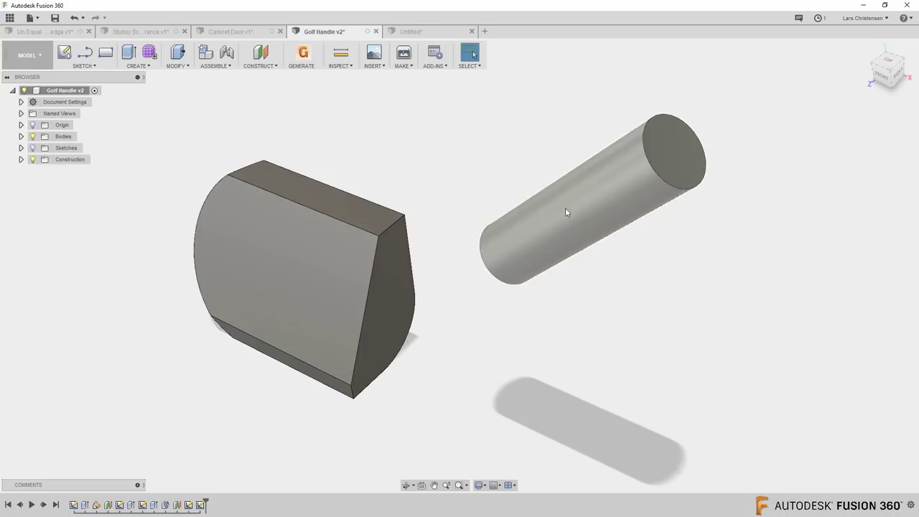
middle_click_drag(649, 129, 362, 336, "shift")
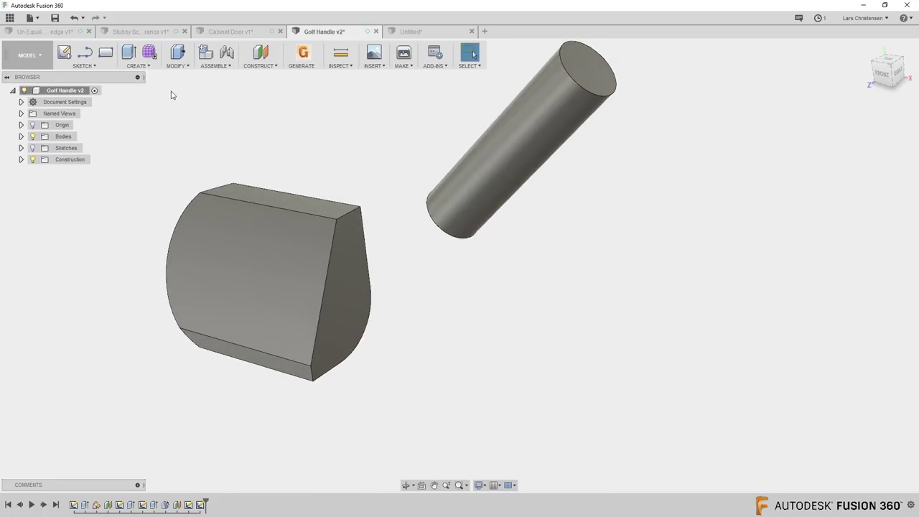
left_click(138, 65)
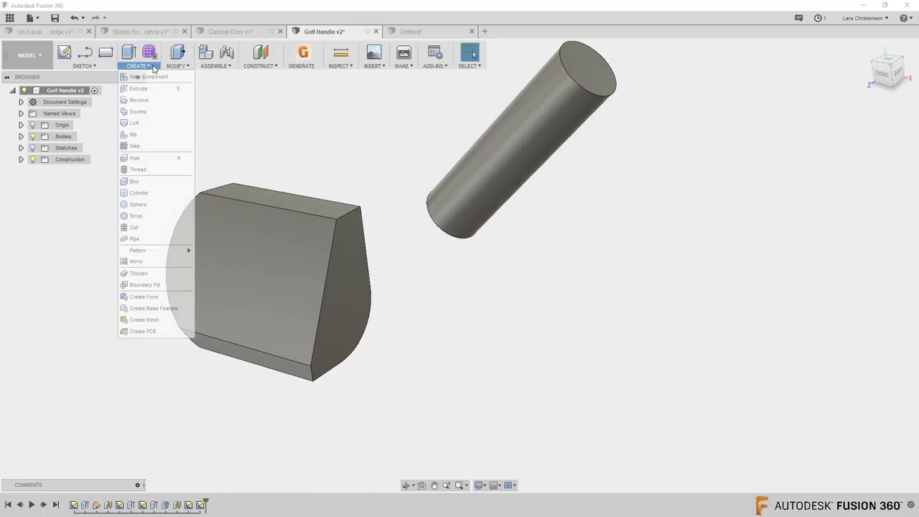
left_click(134, 124)
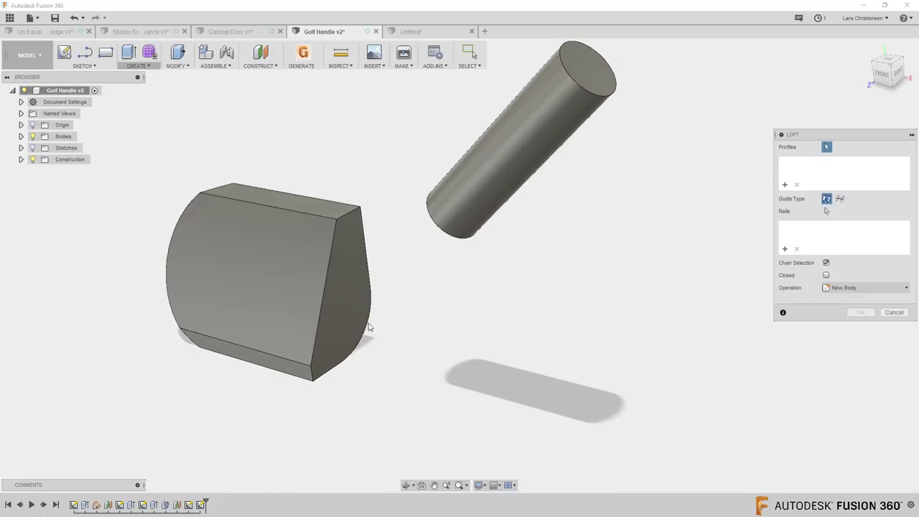
left_click(358, 277)
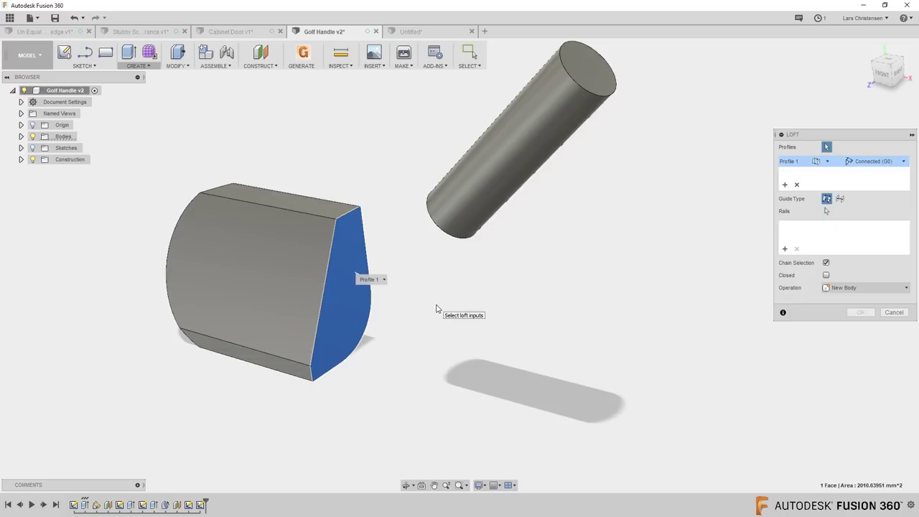
middle_click_drag(436, 309, 443, 216, "shift")
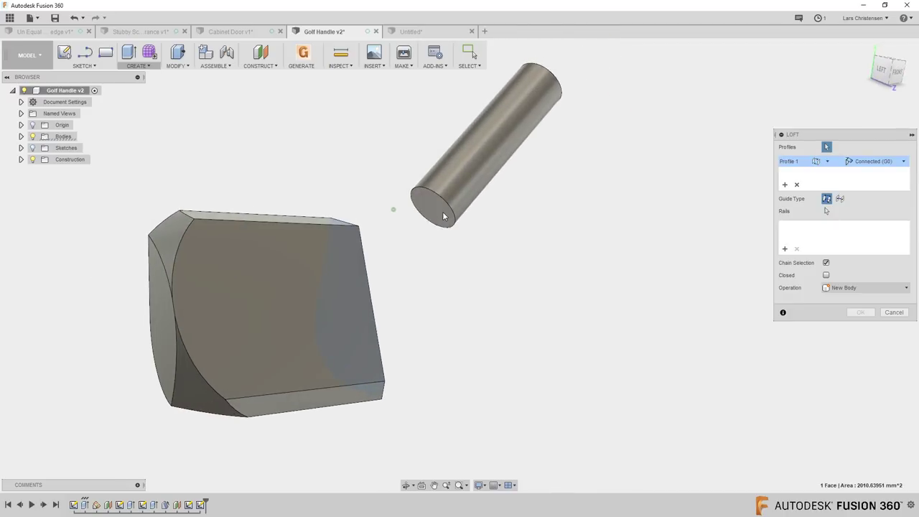
left_click(443, 216)
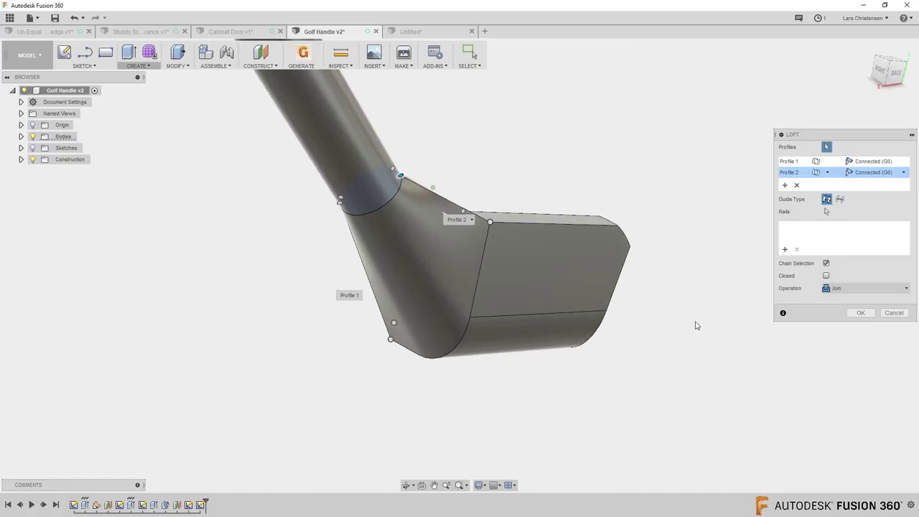
left_click(894, 314)
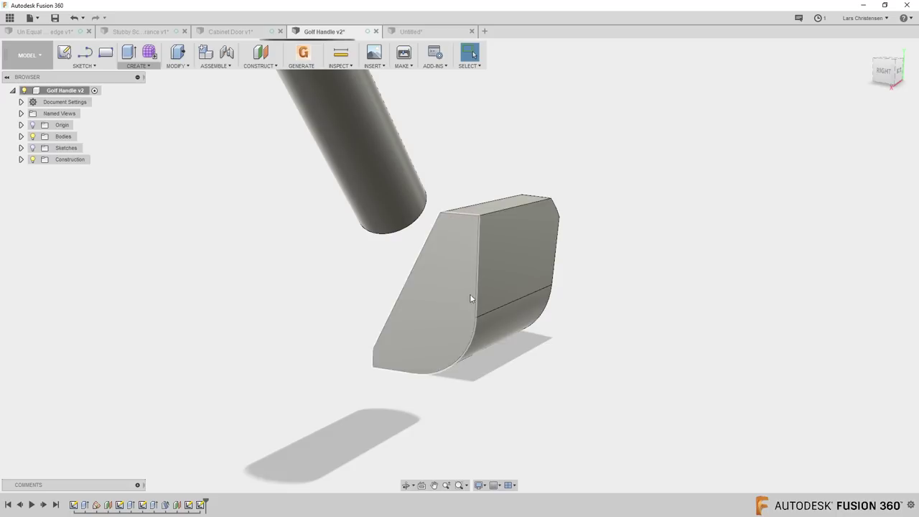
- Set up a loft from the club head's end face to the shaft's facing circular end
middle_click_drag(322, 423, 305, 294, "shift")
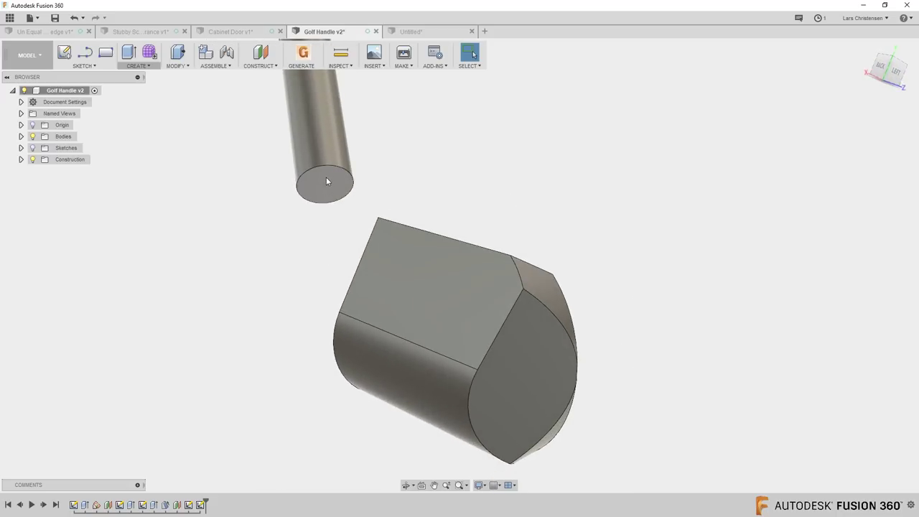
middle_click_drag(331, 256, 478, 269, "shift")
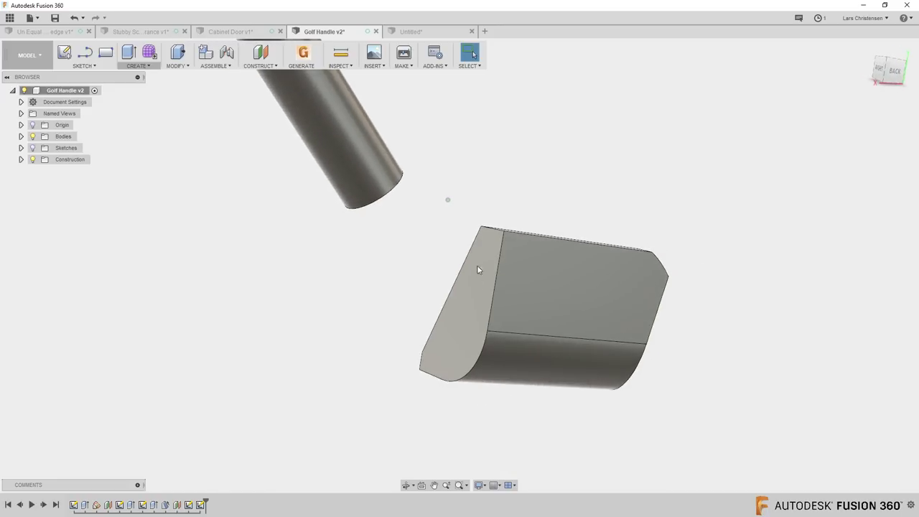
middle_click_drag(467, 371, 280, 158, "shift")
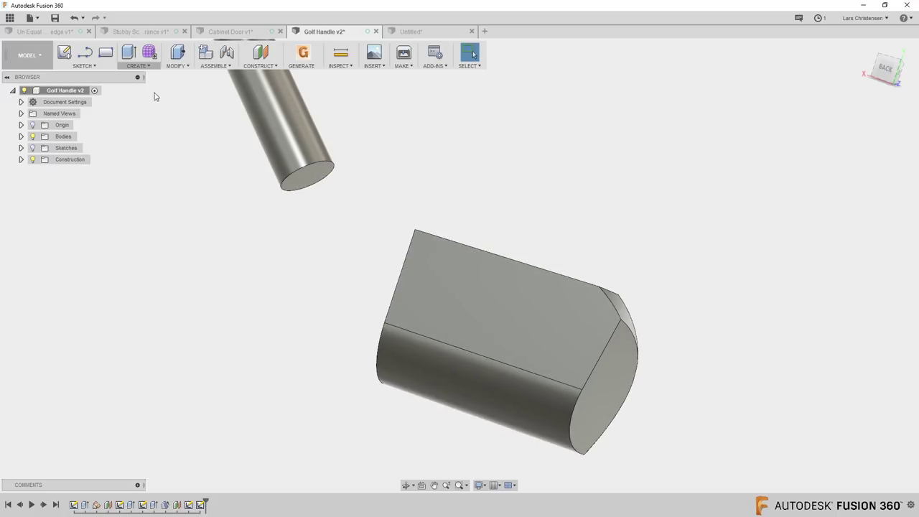
right_click(187, 186)
left_click(191, 155)
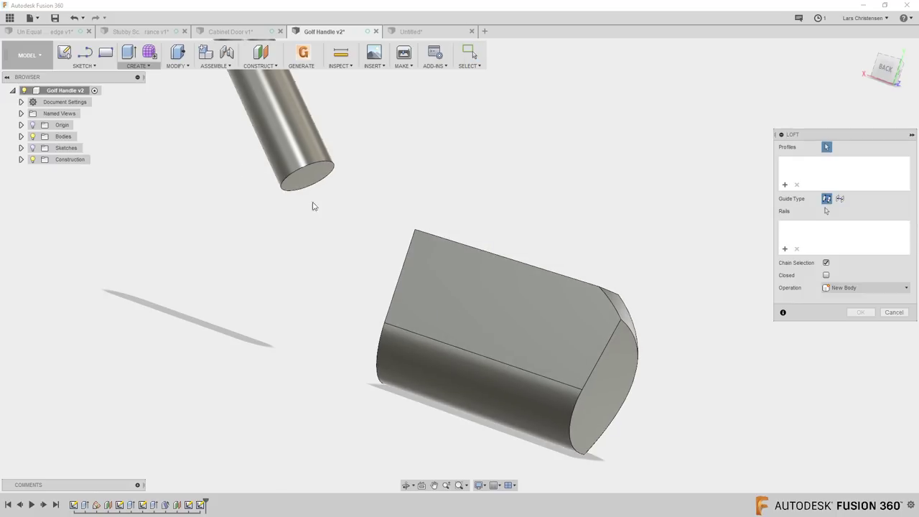
middle_click_drag(313, 203, 294, 240, "shift")
left_click(430, 320)
left_click(295, 233)
middle_click_drag(308, 301, 293, 356, "shift")
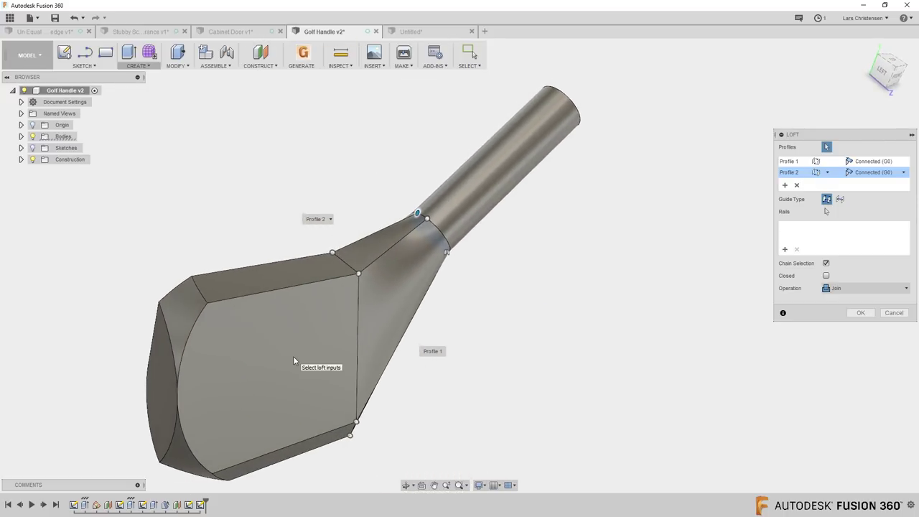
- Reposition the loft's mapping points around the shaft's circular profile to spread the transition edges more evenly
scroll(294, 361, "up", 2)
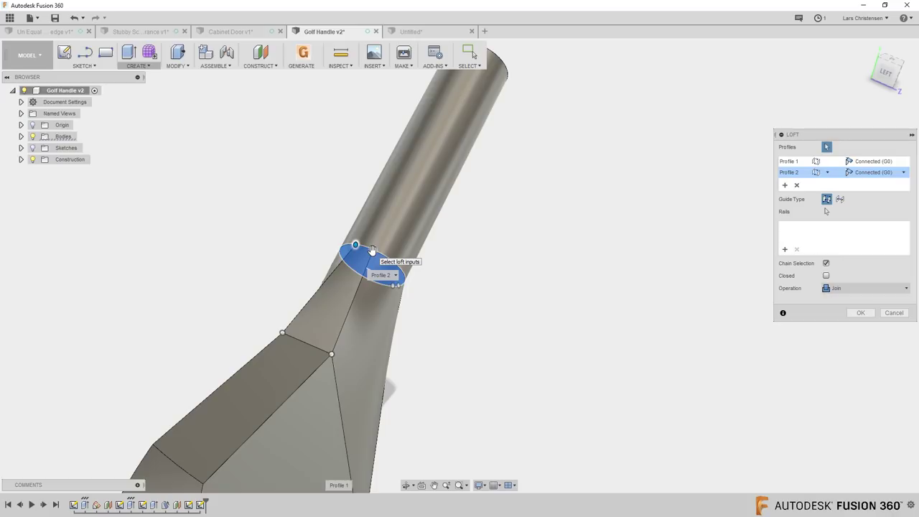
left_click_drag(372, 249, 397, 265)
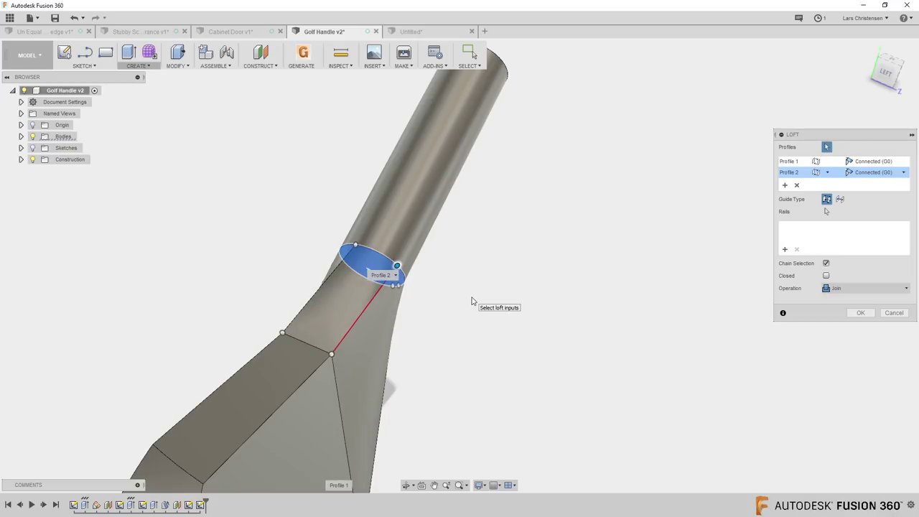
middle_click_drag(430, 311, 440, 258, "shift")
mouse_move(440, 258)
left_mouse_down()
mouse_move(455, 300)
mouse_move(438, 258)
left_mouse_up()
scroll(438, 257, "up", 5)
middle_click_drag(439, 254, 395, 223, "shift")
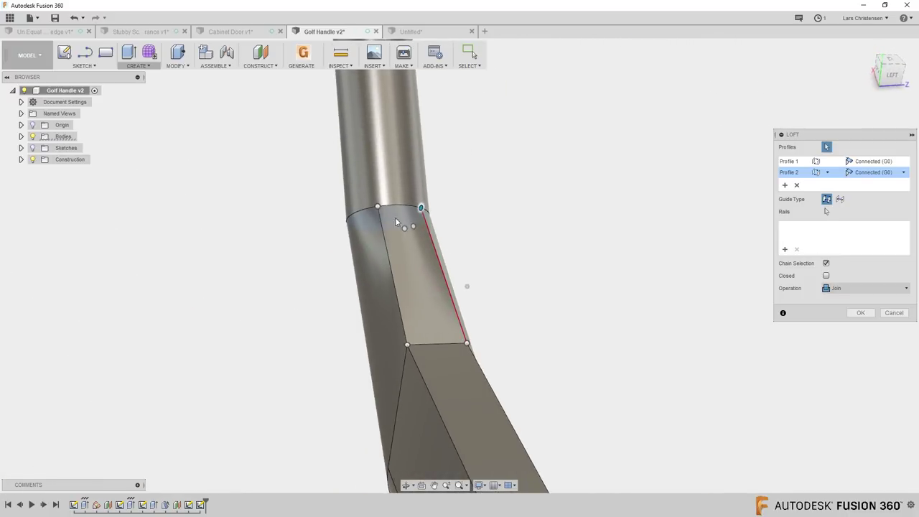
mouse_move(378, 208)
left_mouse_down()
mouse_move(361, 208)
mouse_move(392, 210)
mouse_move(362, 215)
mouse_move(371, 217)
left_mouse_up()
middle_click_drag(372, 297, 435, 423, "shift")
middle_click_drag(560, 312, 515, 246, "shift")
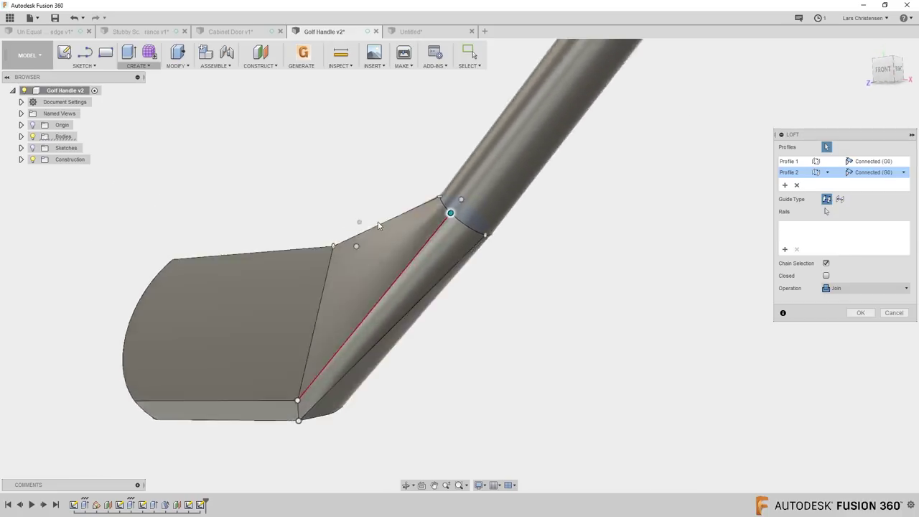
- Set the loft's continuity at the club head profile to Tangent (G1)
middle_click_drag(401, 262, 479, 325, "shift")
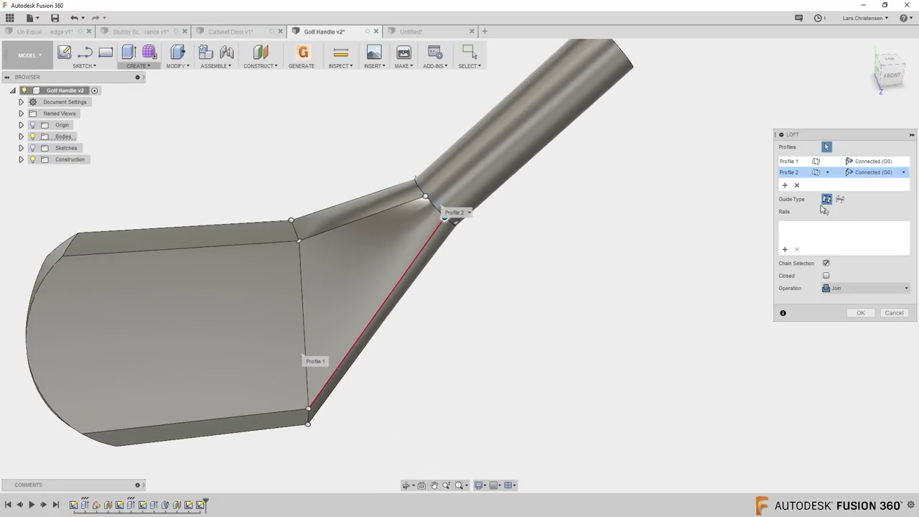
left_click(876, 161)
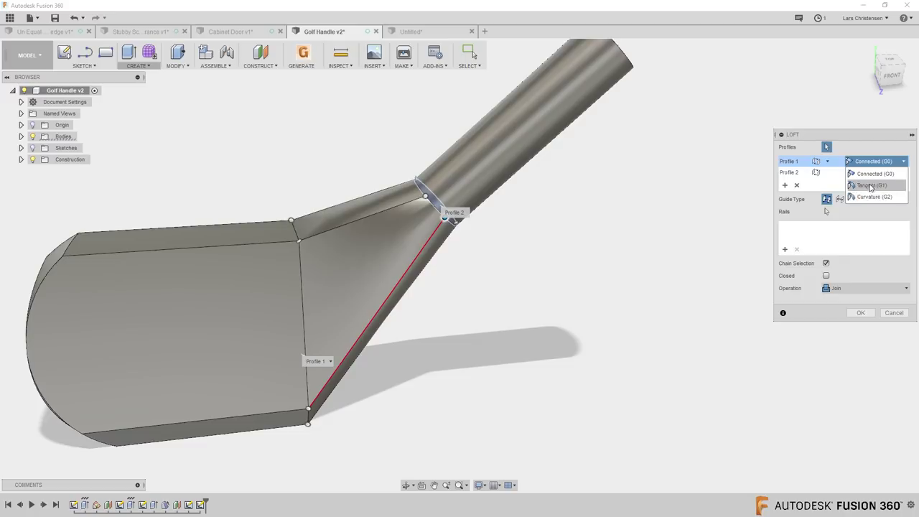
left_click(866, 146)
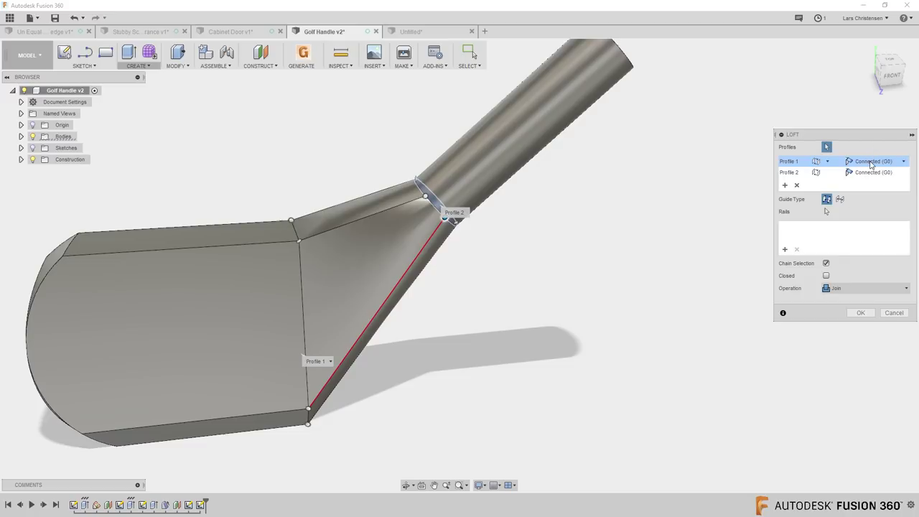
left_click(872, 162)
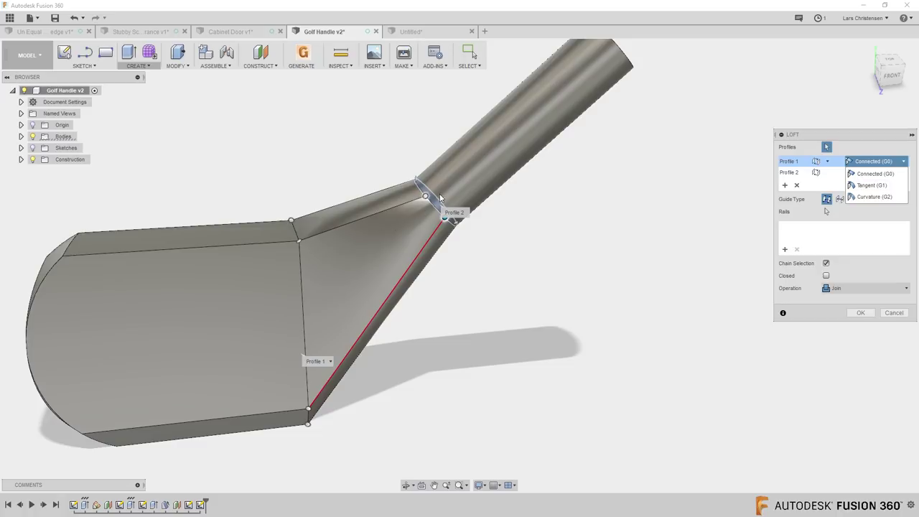
left_click(871, 186)
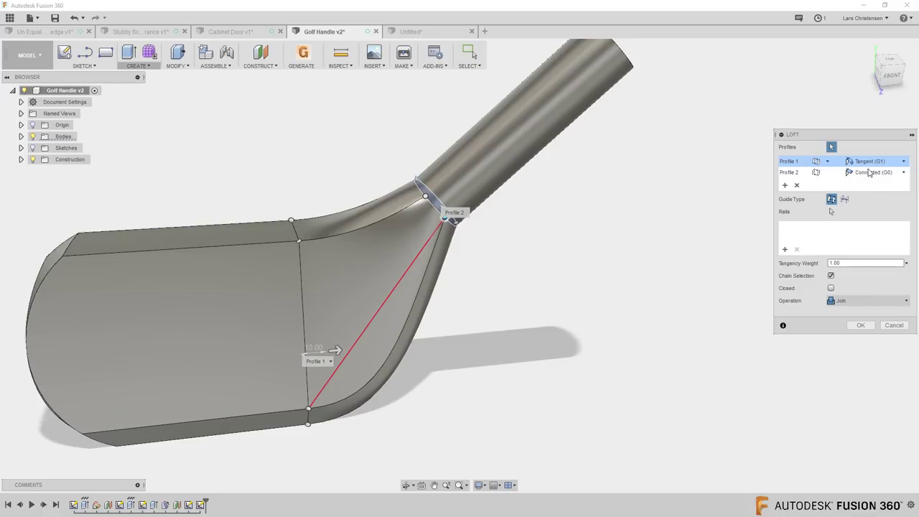
- Compare the loft's club head continuity by switching it to Connected (G0) and back to Tangent (G1)
left_click(877, 162)
left_click(875, 175)
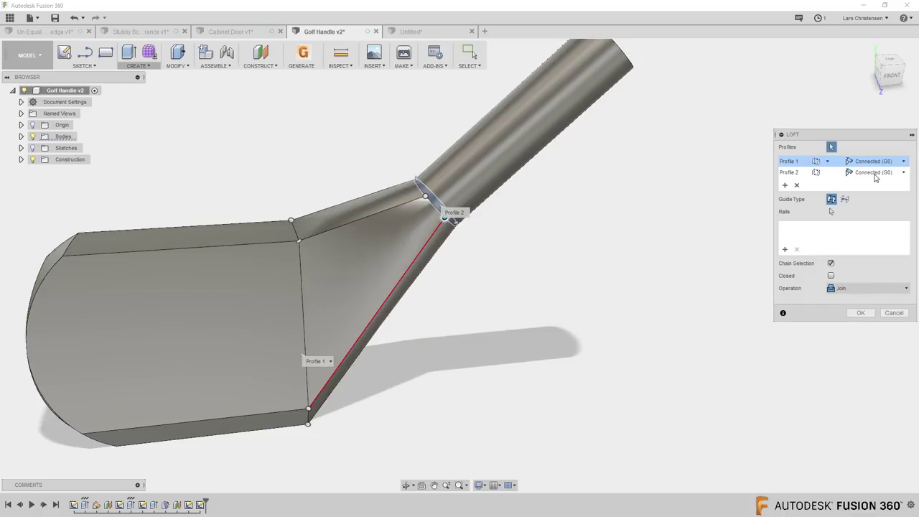
left_click(877, 163)
left_click(876, 184)
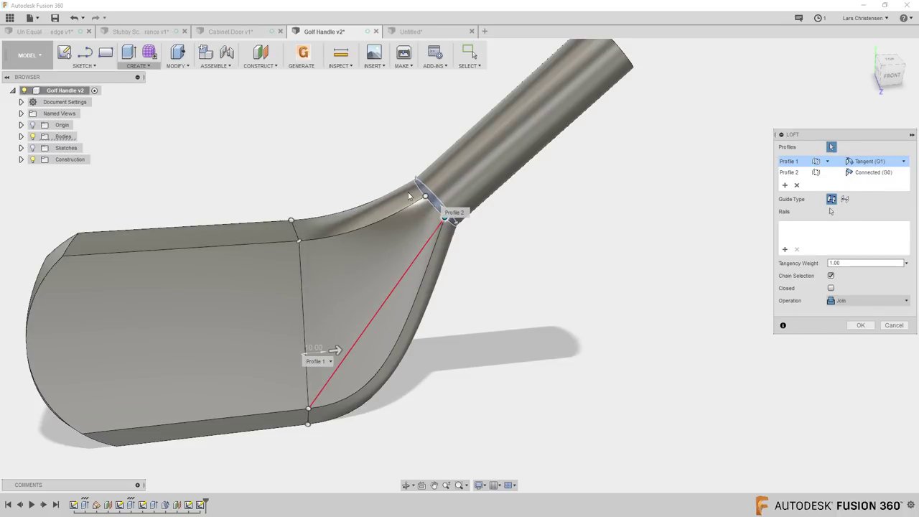
- Set the loft's continuity at the club head profile to Curvature (G2) and inspect the transition
left_click(885, 165)
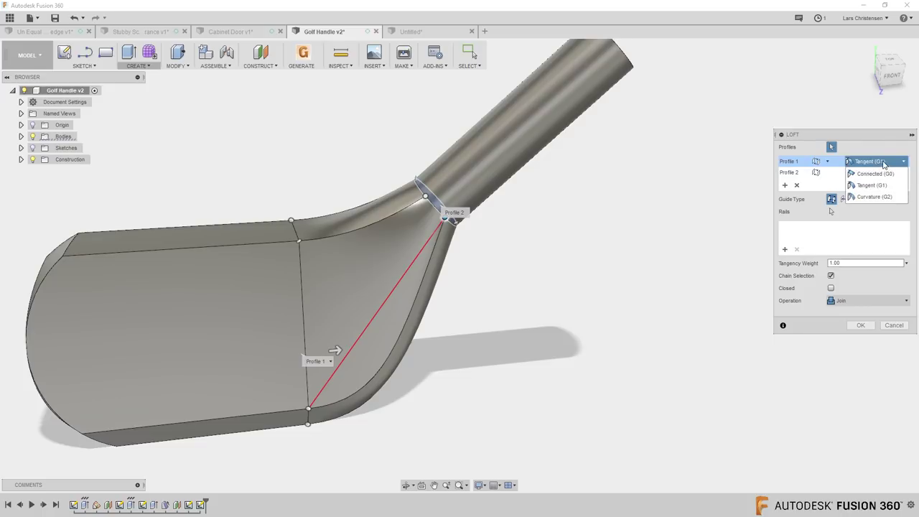
left_click(878, 201)
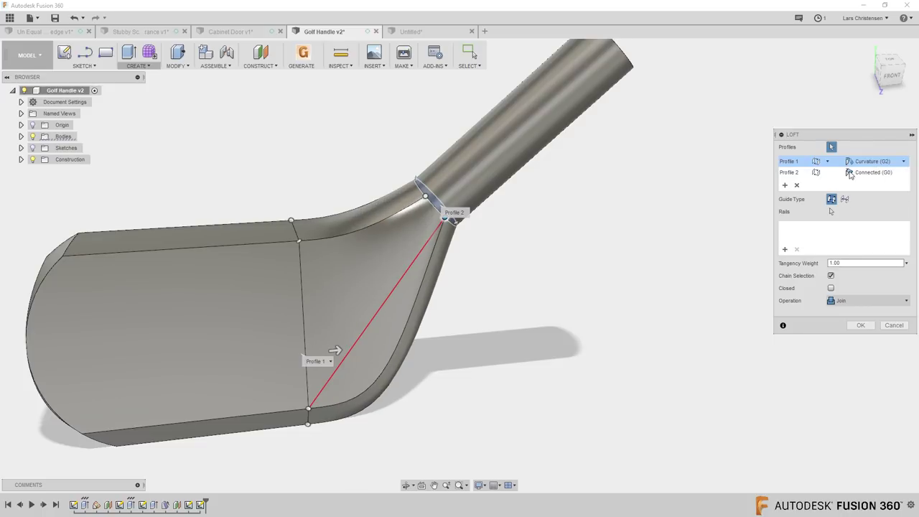
middle_click_drag(702, 246, 406, 243, "shift")
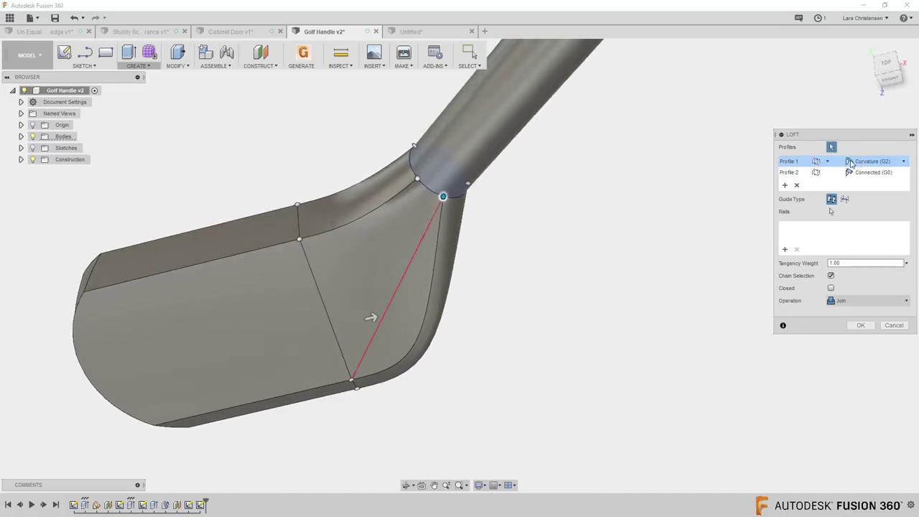
- Try Tangent (G1) and then Curvature (G2) continuity at the shaft's circular profile
left_click(877, 172)
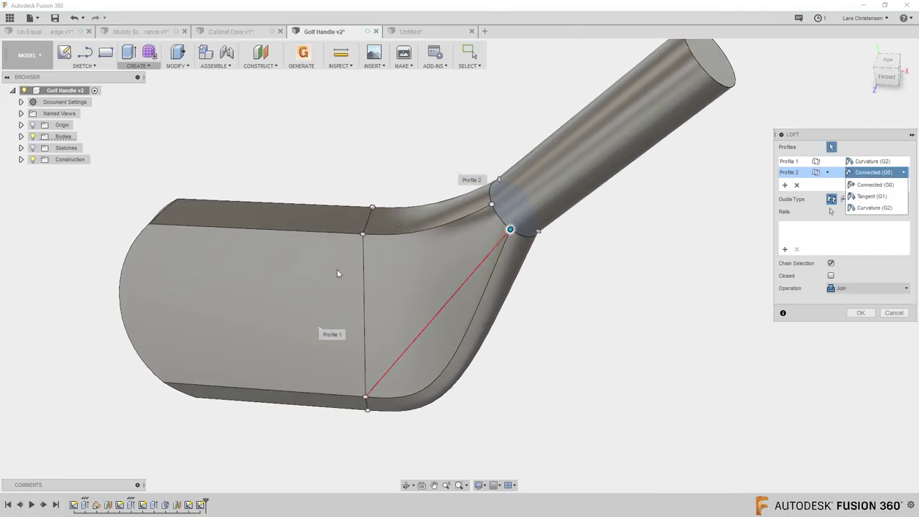
left_click(877, 197)
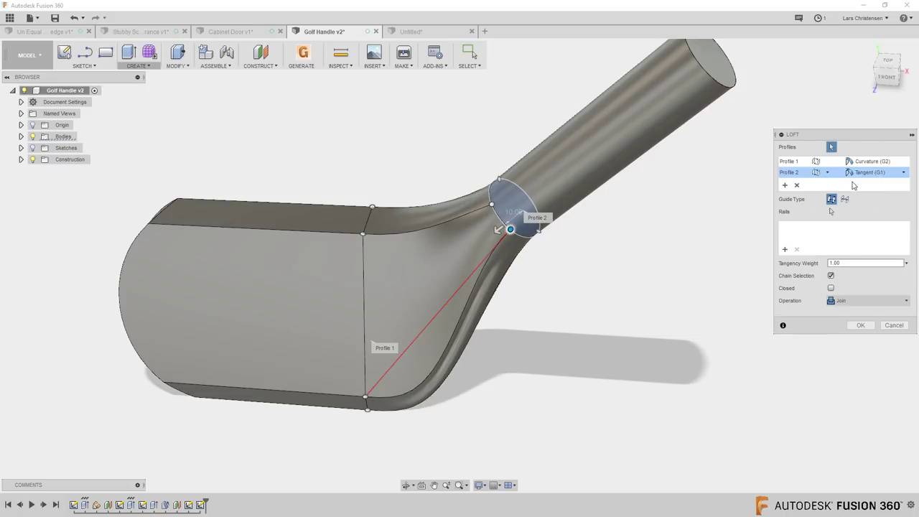
left_click(868, 173)
left_click(872, 207)
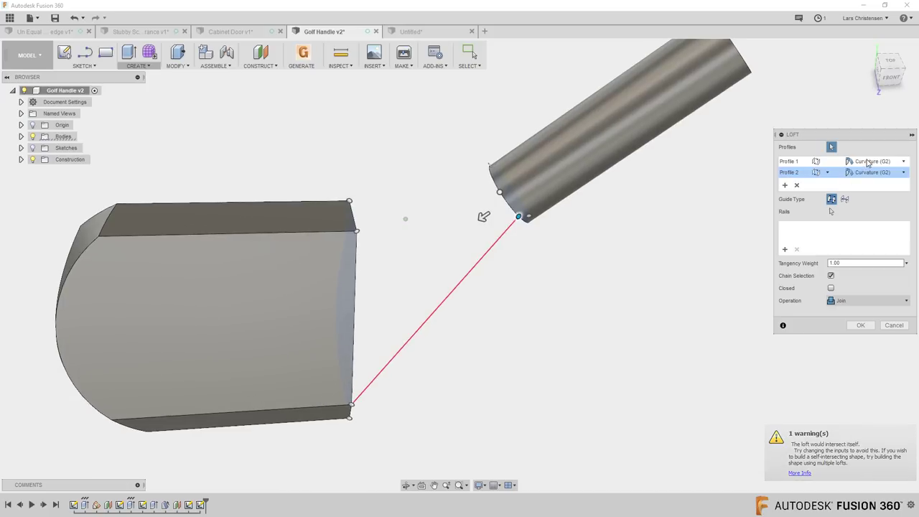
- Try Tangent (G1) and then Connected (G0) at the club head profile, keeping the shaft profile at Curvature (G2)
left_click(865, 161)
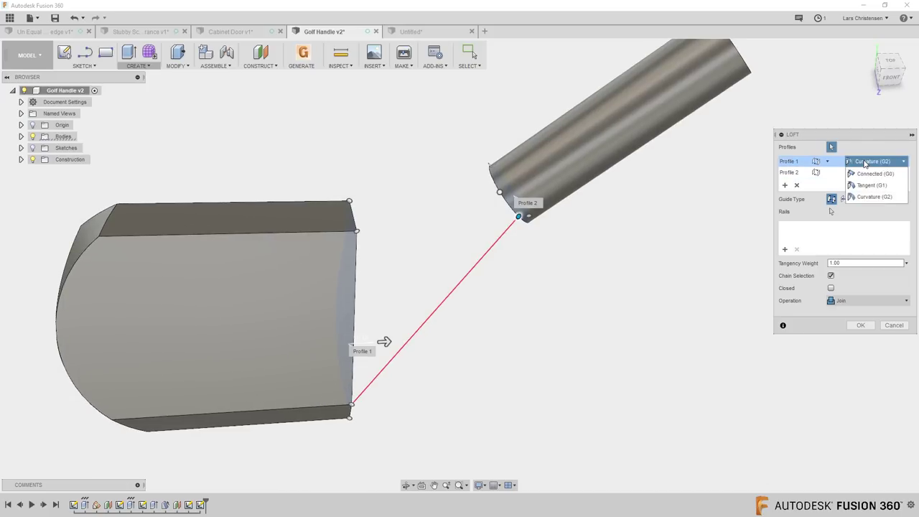
left_click(865, 185)
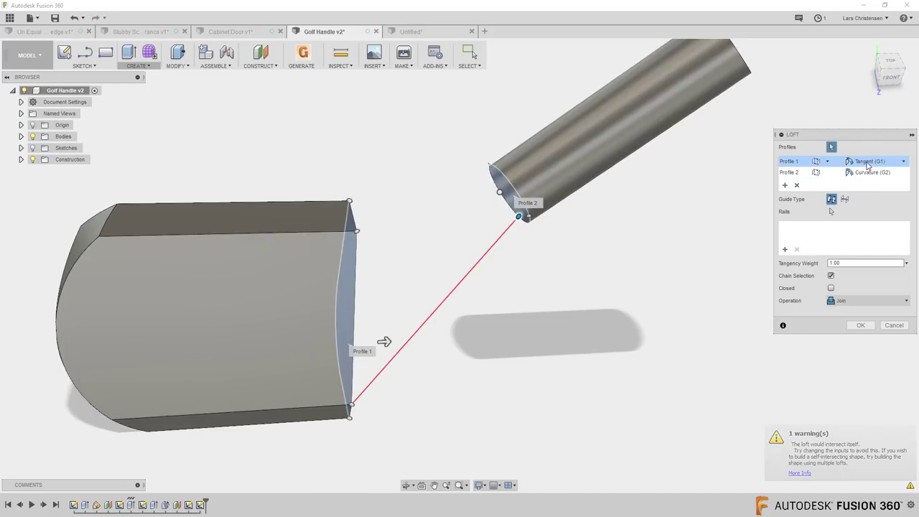
left_click(867, 164)
left_click(865, 175)
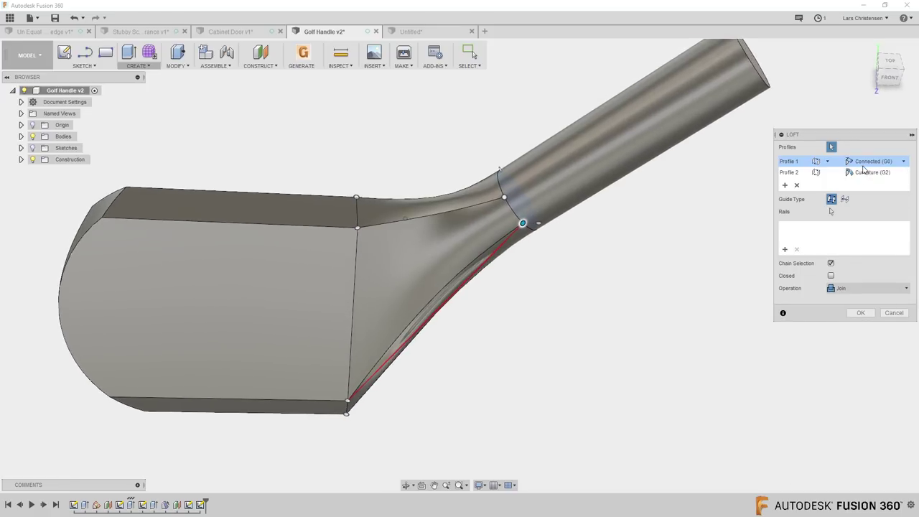
middle_click_drag(596, 280, 488, 194, "shift")
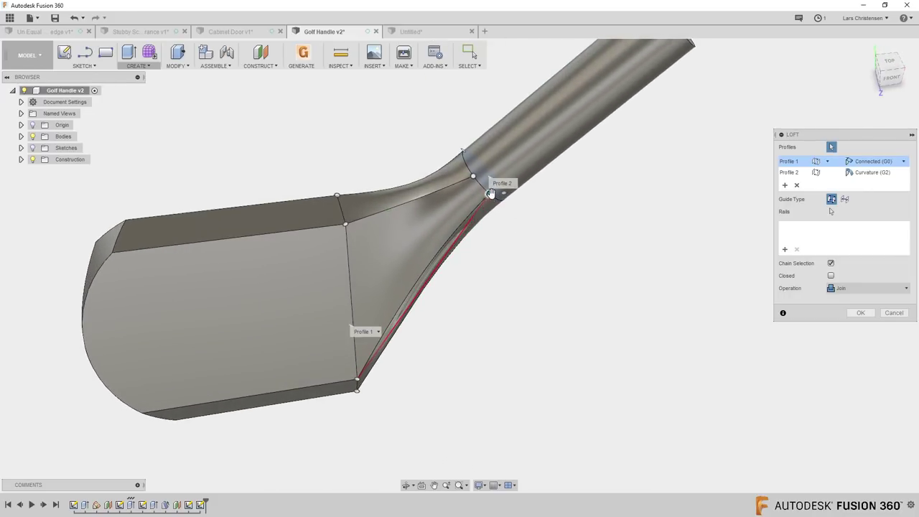
- Set the loft's continuity to Curvature (G2) at the club head profile and Tangent (G1) at the shaft profile
left_click(872, 162)
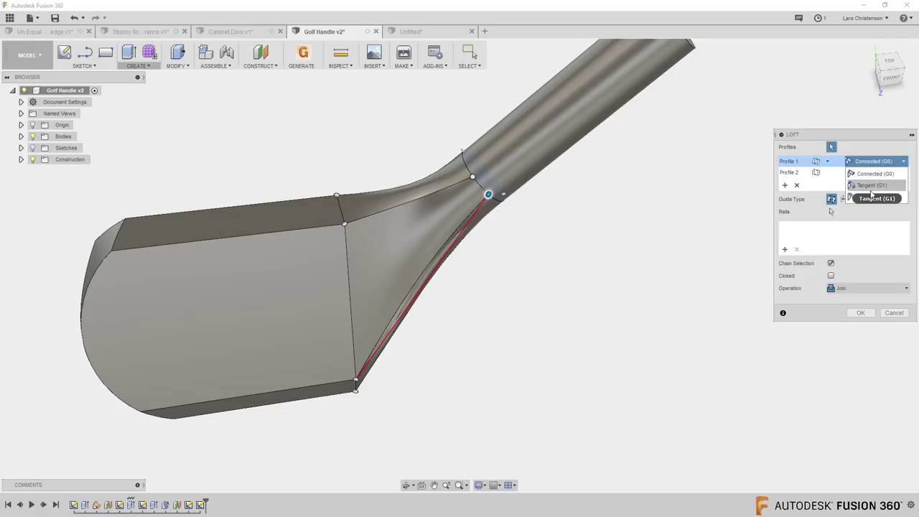
left_click(872, 196)
left_click(874, 173)
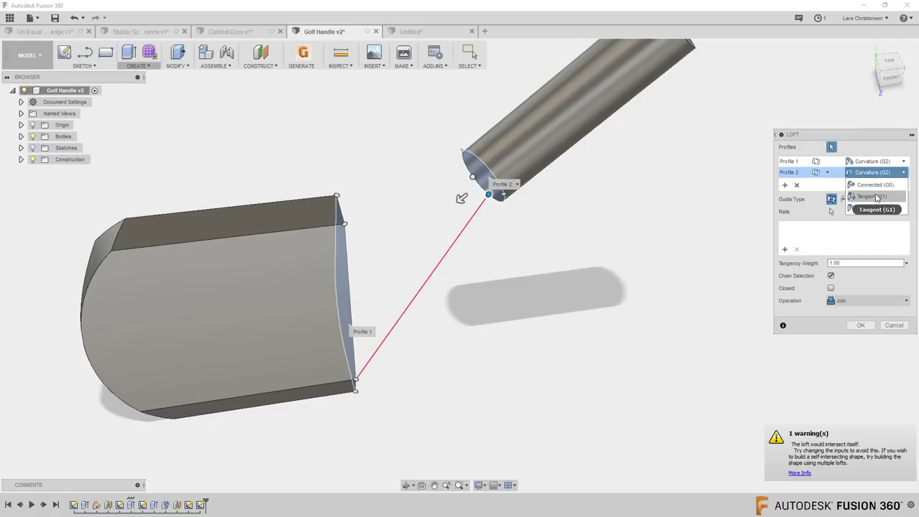
left_click(876, 197)
- Shift one loft mapping point slightly around the shaft's circular profile
middle_click_drag(603, 237, 294, 150, "shift")
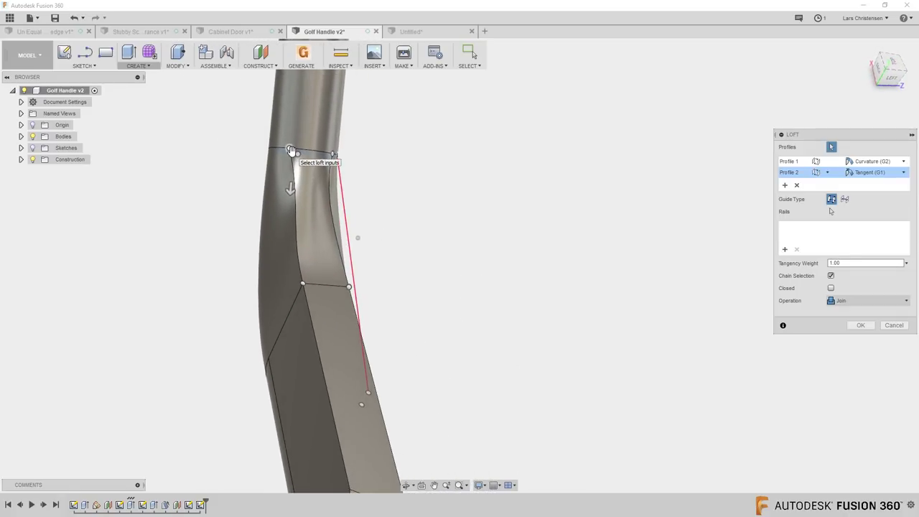
left_click_drag(278, 152, 280, 152)
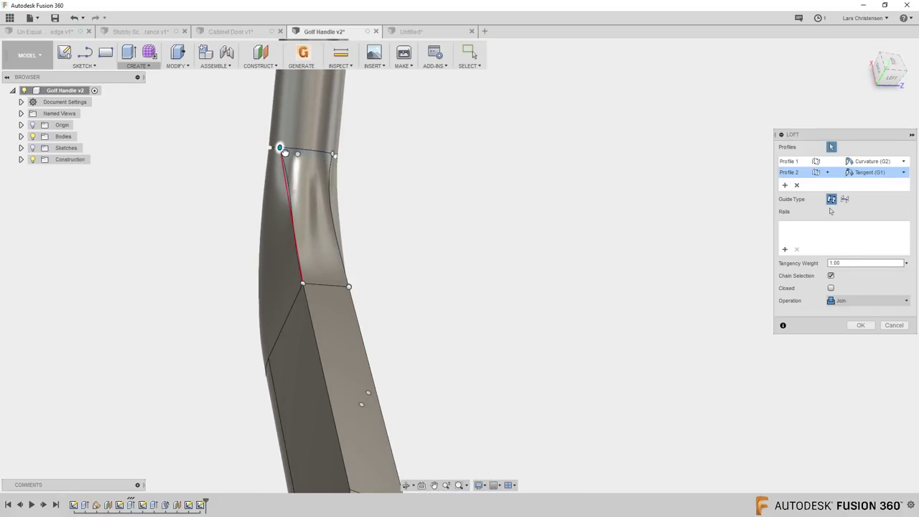
middle_click_drag(284, 151, 46, 153, "shift")
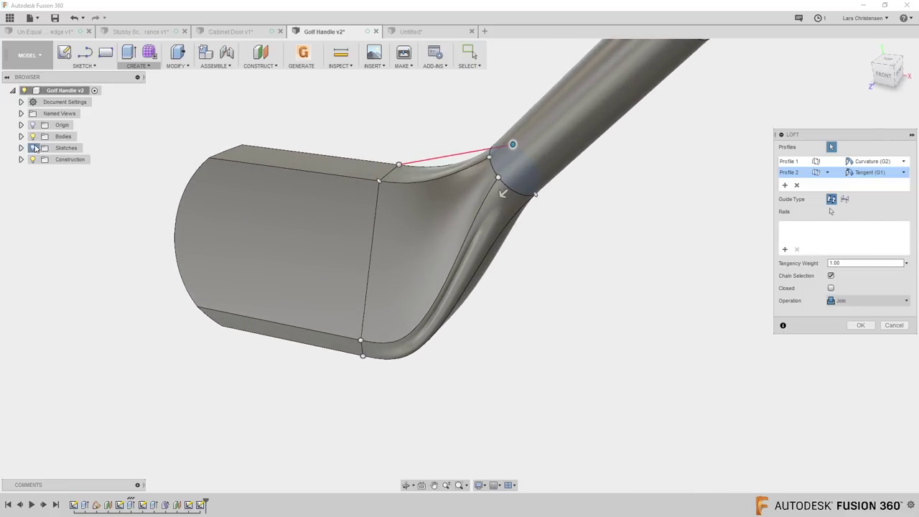
- Show the sketches and use the curved sketch line between the club head and shaft as the loft's rail
left_click(33, 148)
mouse_move(416, 300)
middle_mouse_down("shift")
mouse_move(576, 309)
mouse_move(498, 341)
mouse_move(453, 273)
mouse_move(478, 340)
mouse_move(601, 285)
mouse_move(660, 306)
mouse_move(646, 302)
mouse_move(653, 298)
middle_mouse_up("shift")
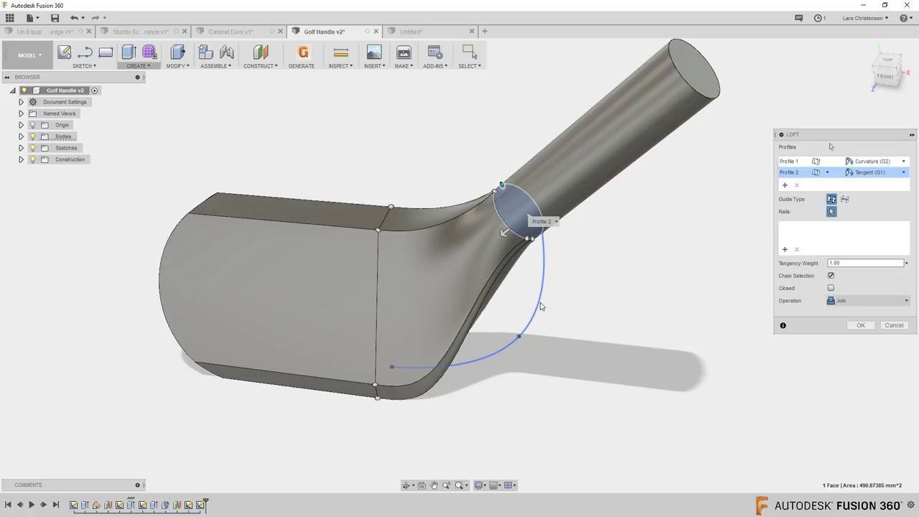
left_click(541, 307)
middle_click_drag(541, 307, 545, 266, "shift")
- Set both the club head and shaft profiles of the railed loft to Connected (G0)
left_click(879, 162)
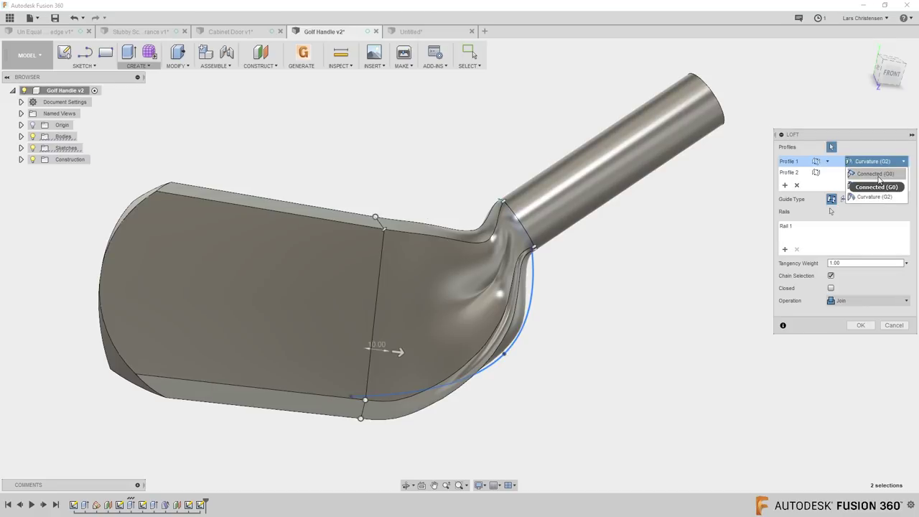
left_click(876, 172)
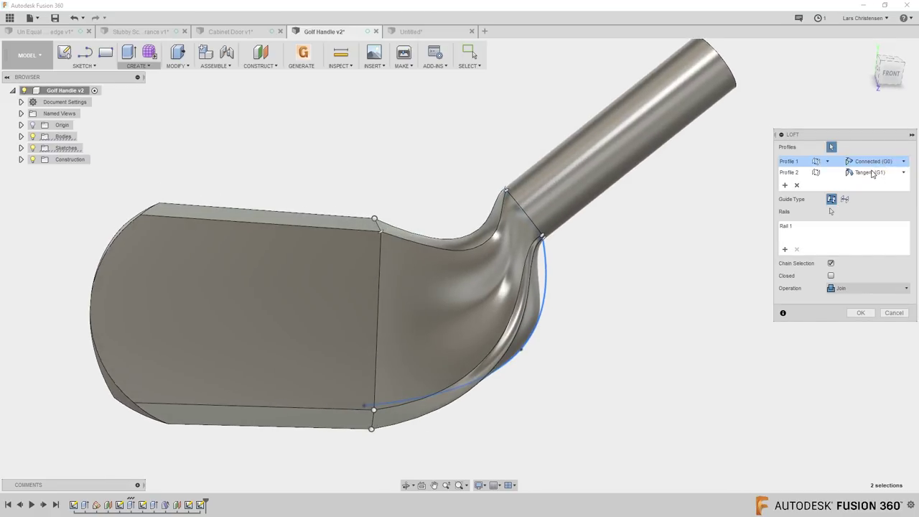
left_click(871, 173)
left_click(873, 185)
middle_click_drag(517, 253, 306, 220, "shift")
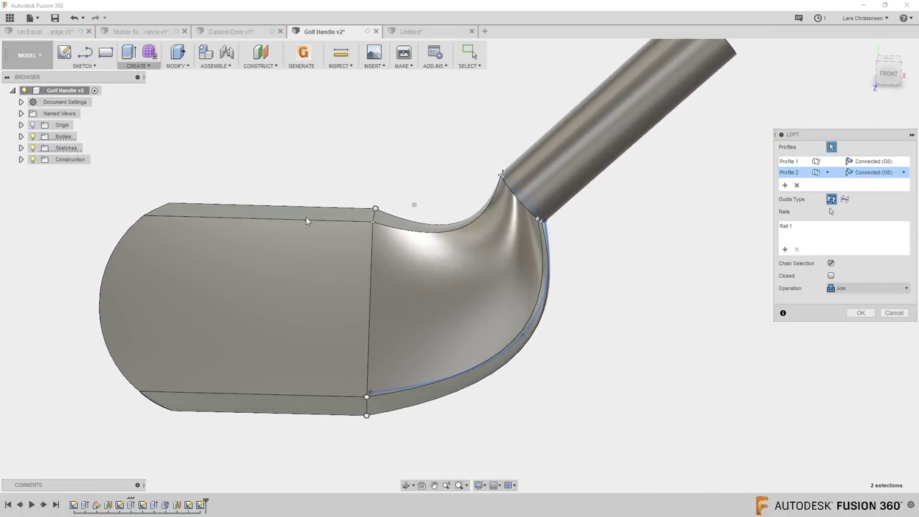
- Try Tangent (G1) at the shaft profile of the railed loft, then restore Connected (G0)
left_click(873, 173)
left_click(872, 198)
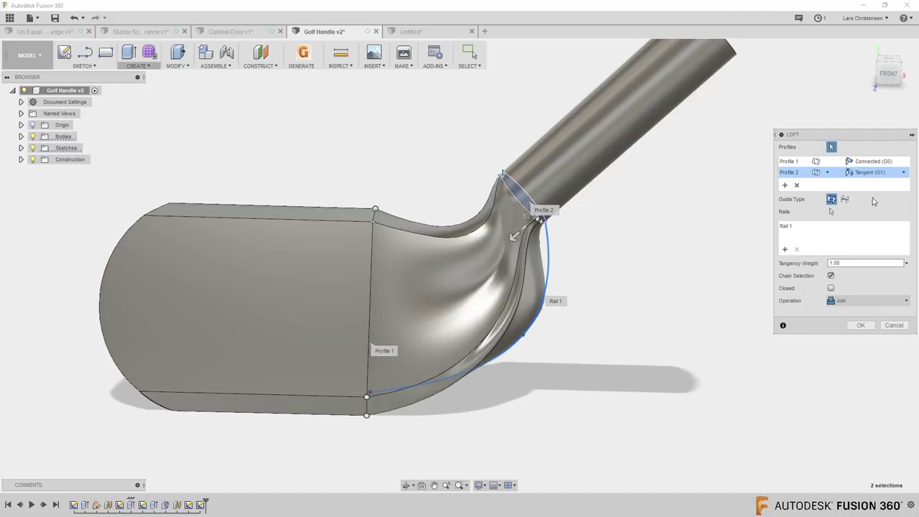
left_click(874, 173)
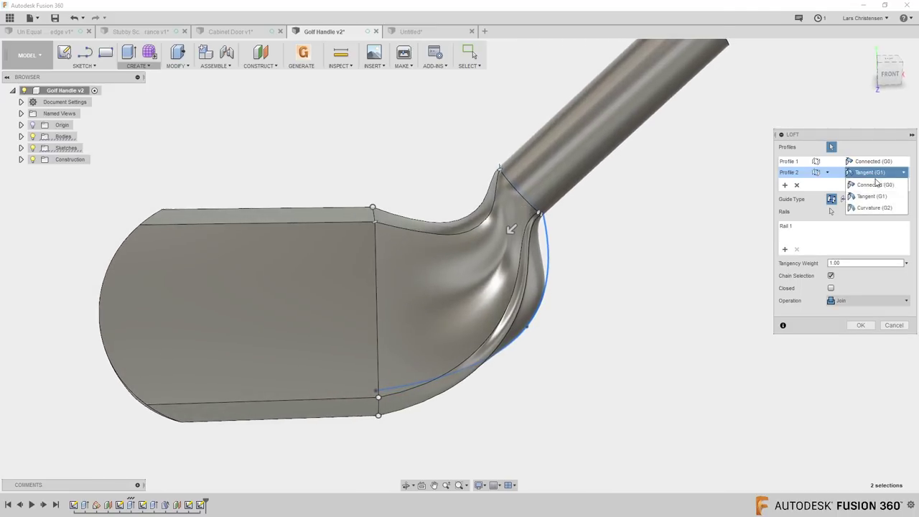
left_click(875, 184)
middle_click_drag(560, 266, 836, 237, "shift")
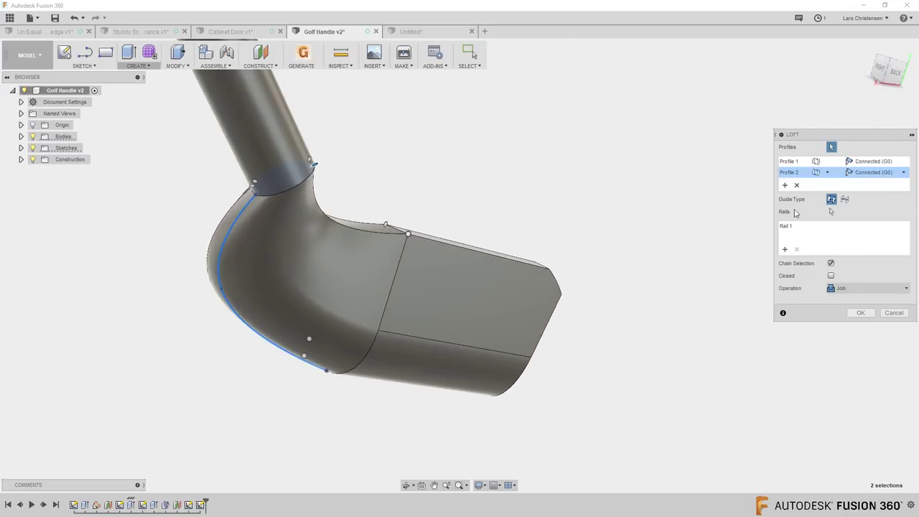
- Inspect the railed transition from several sides and finish the loft as a Join
middle_click_drag(795, 212, 785, 248, "shift")
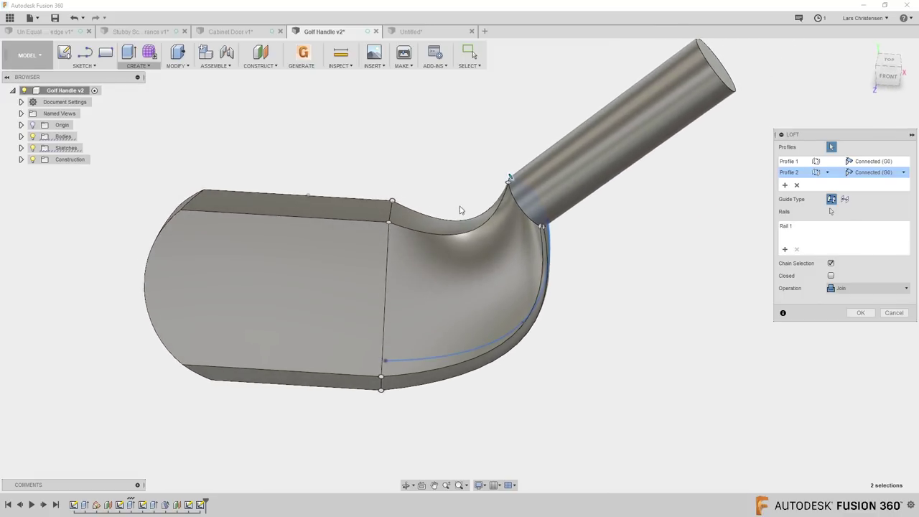
middle_click_drag(460, 210, 486, 202, "shift")
middle_click_drag(427, 201, 442, 259, "shift")
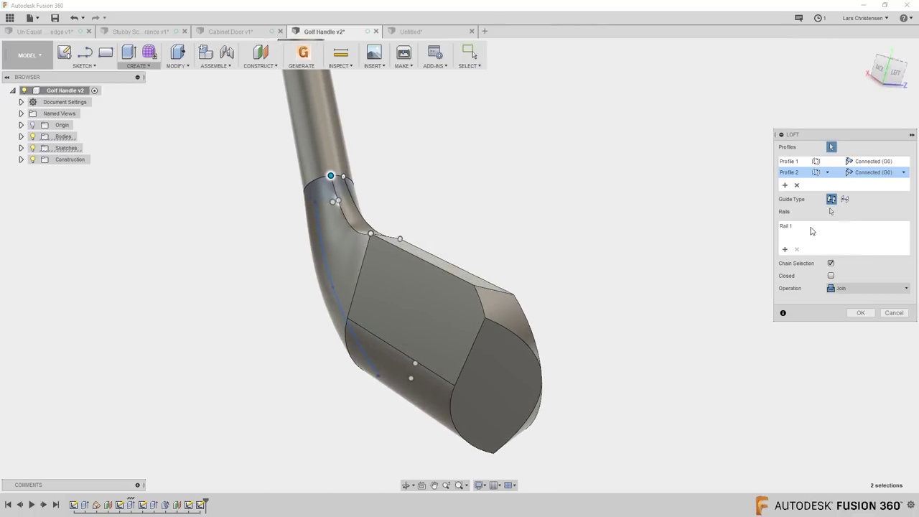
middle_click_drag(812, 230, 801, 254, "shift")
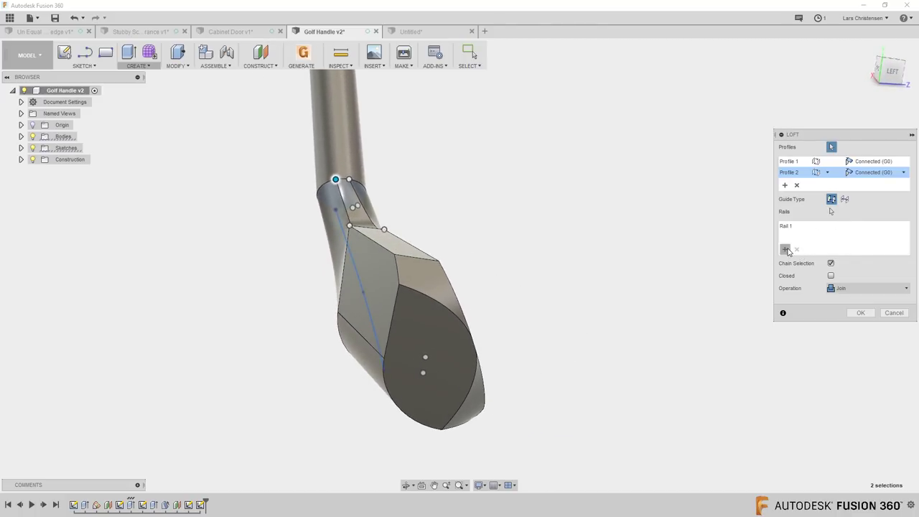
left_click(785, 249)
key("Return")
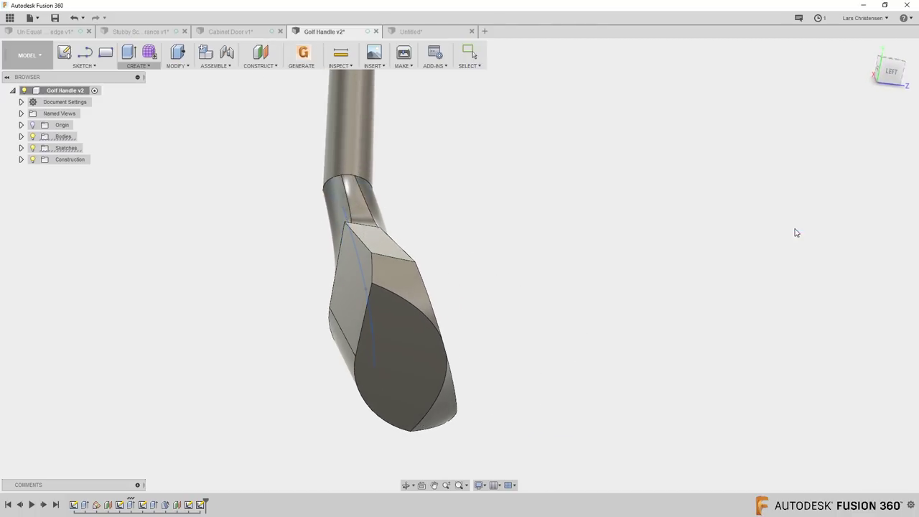
- Reopen the finished loft for editing, remove its rail and hide the sketches
key("F6")
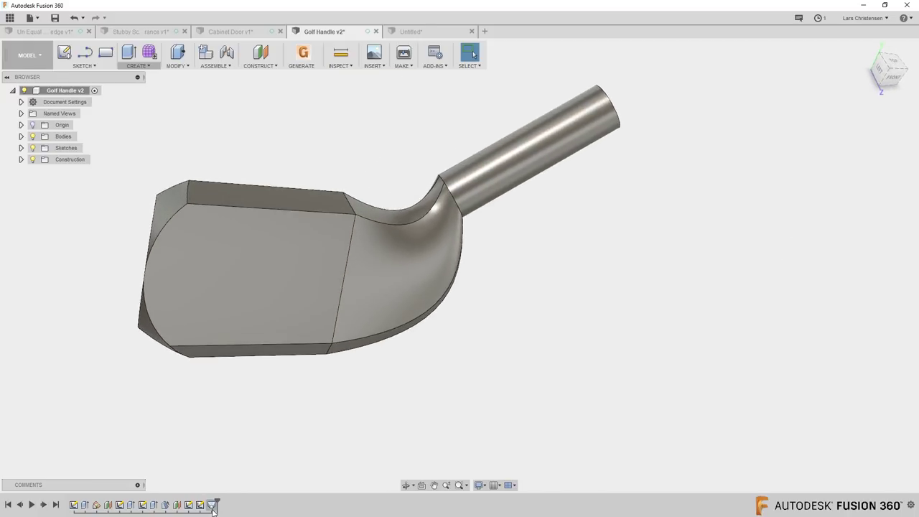
right_click(212, 509)
left_click(233, 420)
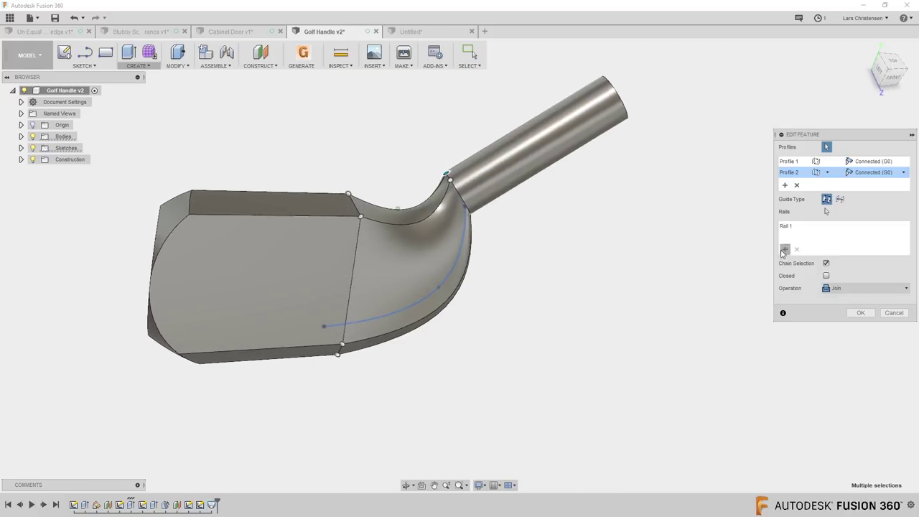
left_click(785, 228)
left_click(795, 250)
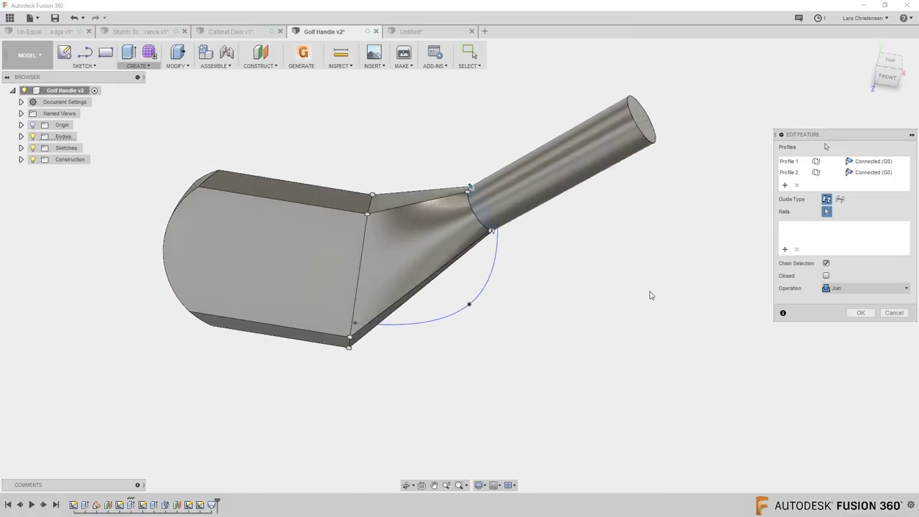
left_click(33, 148)
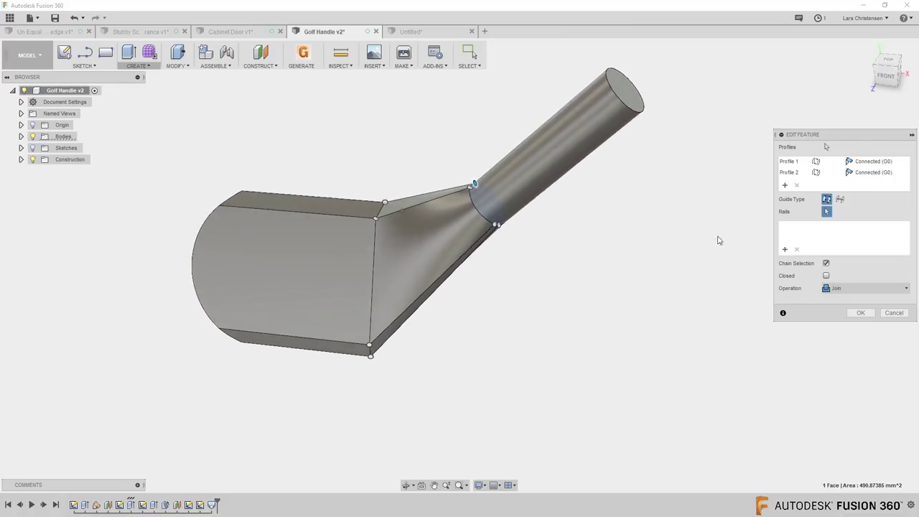
- Set the edited loft's club head profile to Tangent (G1) and confirm the feature
left_click(902, 162)
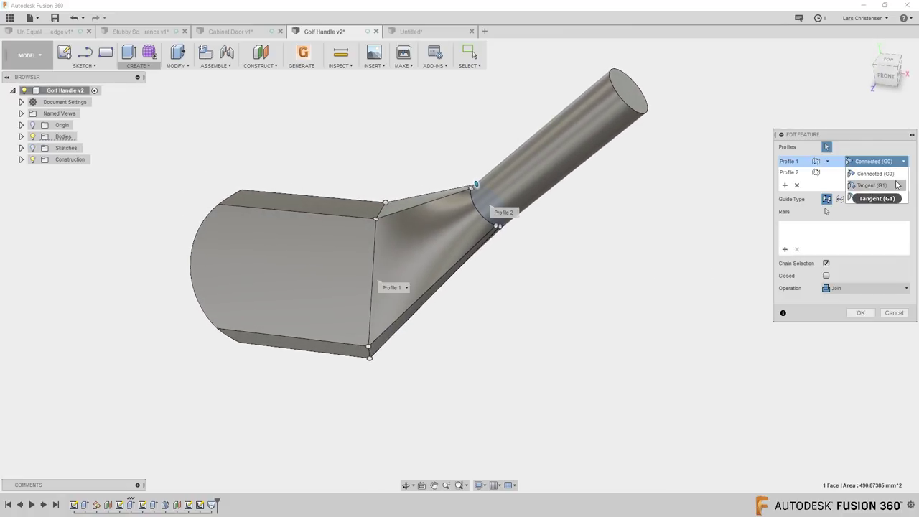
left_click(896, 185)
middle_click_drag(896, 184, 402, 267, "shift")
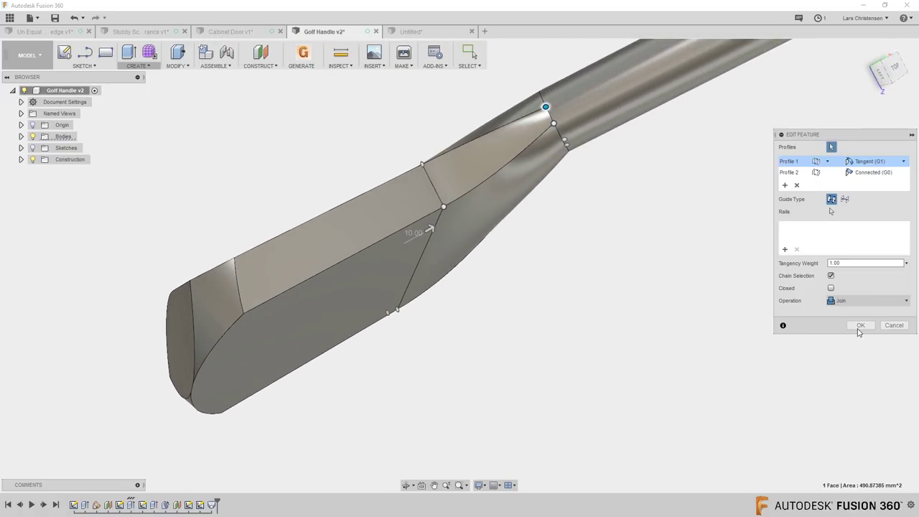
left_click(860, 326)
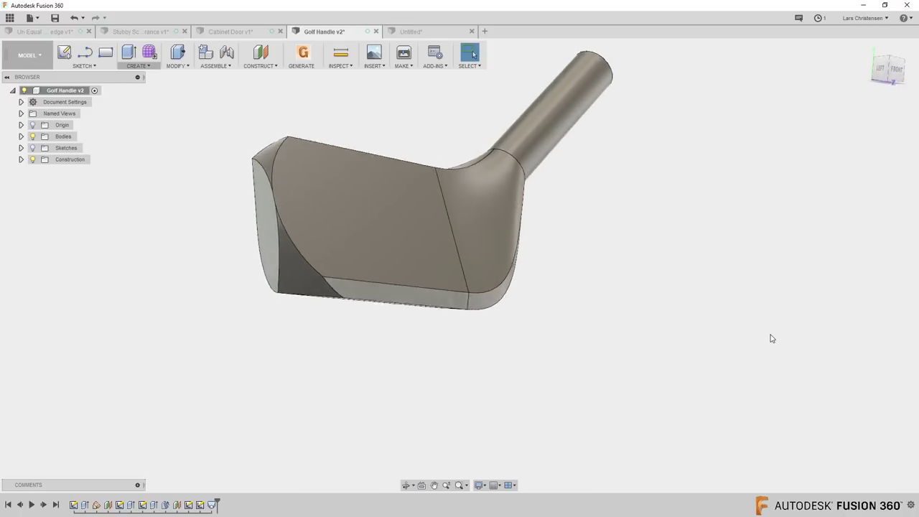